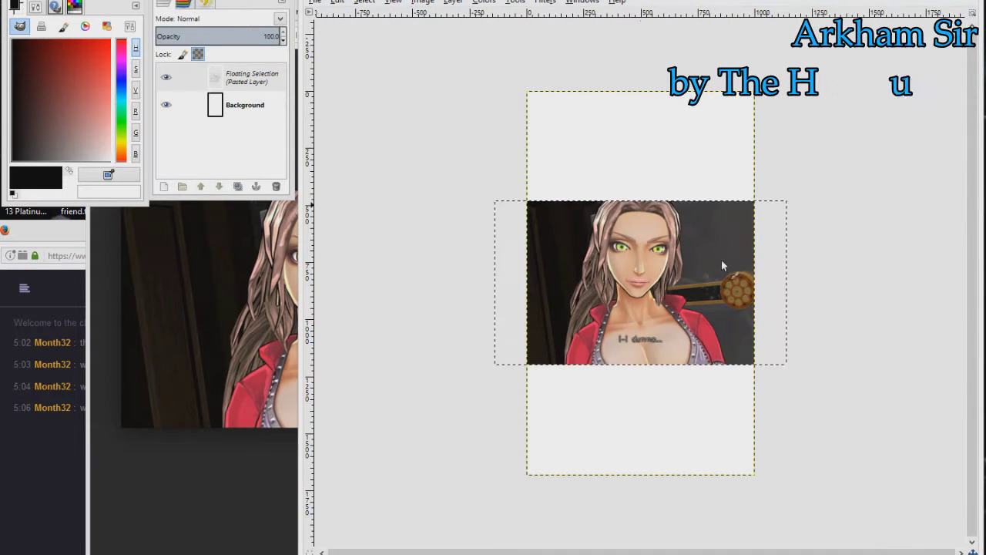
Step: Scale the pasted portrait down to 518 × 291 px and place it at the canvas's upper-left area
{"action": "key", "text": "shift+t"}
{"action": "left_click", "coordinate": [722, 266]}
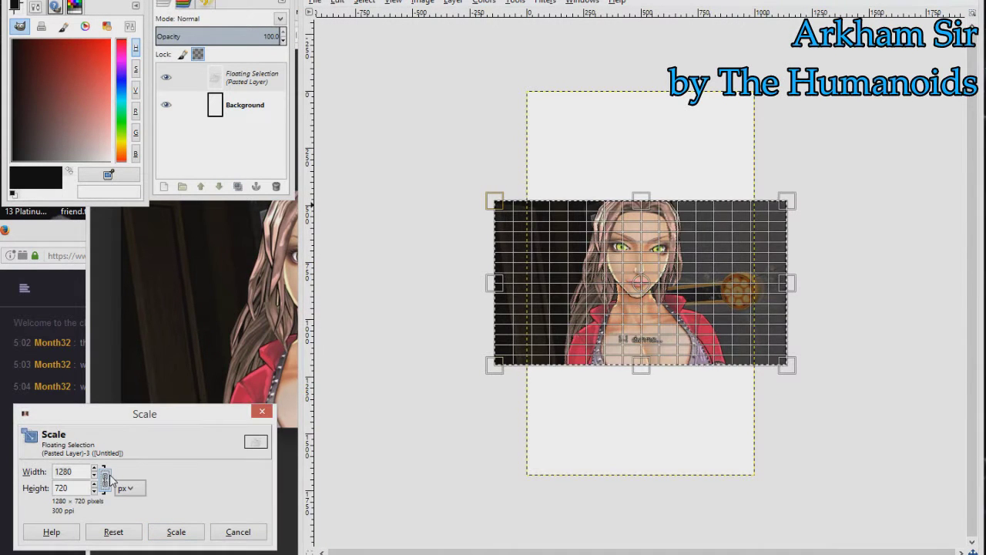
{"action": "left_click_drag", "start_coordinate": [785, 201], "coordinate": [744, 224]}
{"action": "left_click_drag", "start_coordinate": [495, 365], "coordinate": [574, 137]}
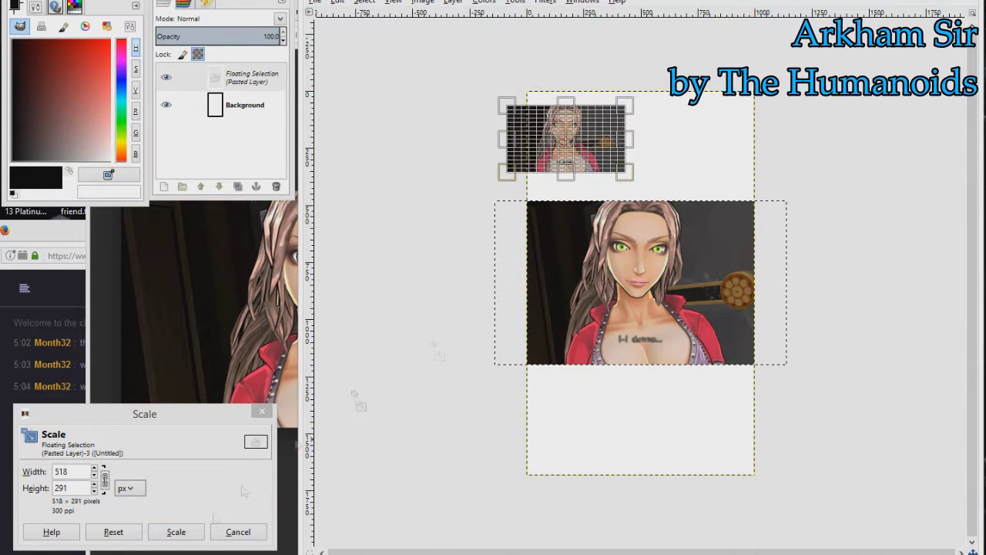
{"action": "key", "text": "Return"}
Step: Switch to Firefox, copy the image of Mira lying on the floor, and paste it into the canvas
{"action": "key", "text": "alt+Tab"}
{"action": "right_click", "coordinate": [305, 293]}
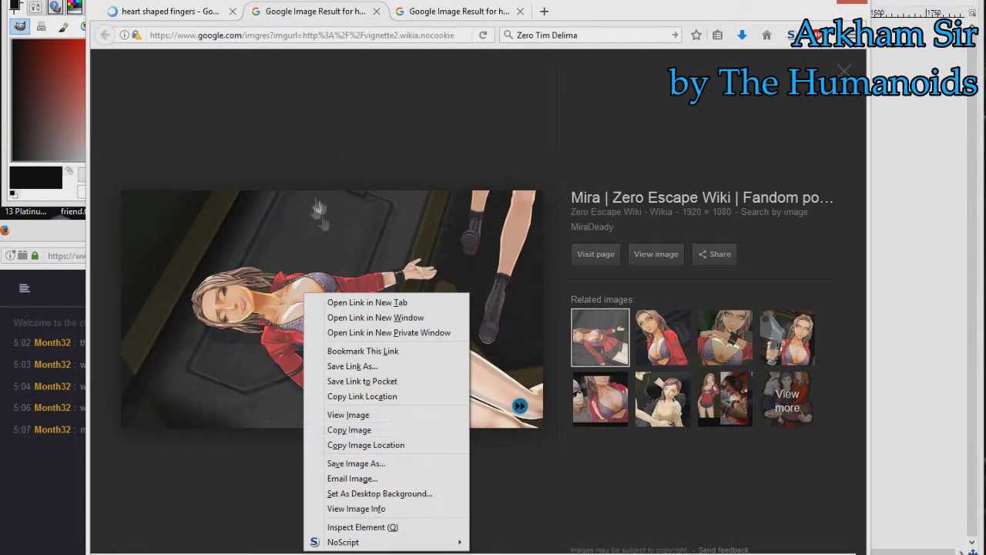
{"action": "left_click", "coordinate": [349, 429]}
{"action": "key", "text": "alt+Tab"}
{"action": "key", "text": "ctrl+v"}
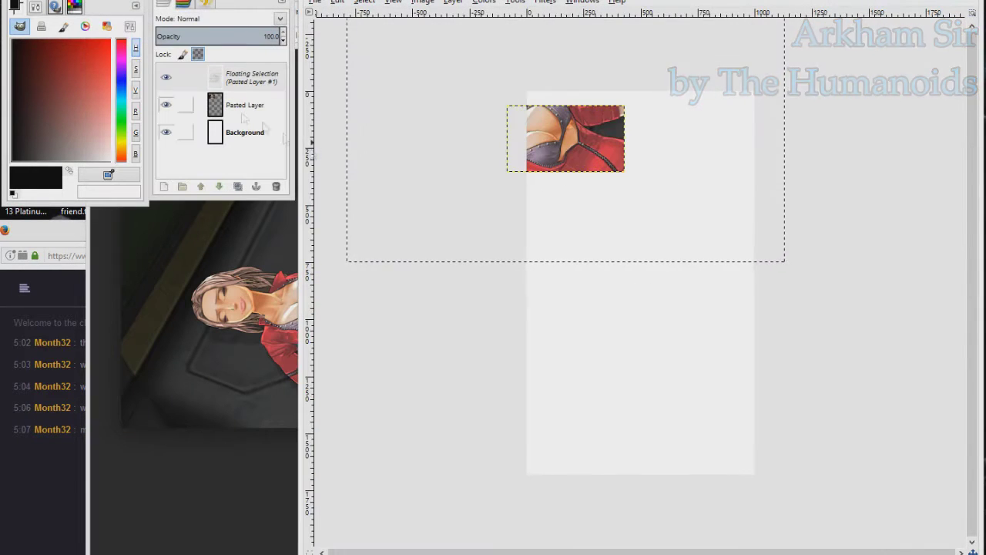
Step: Scale the pasted full-figure image down and rotate it so the woman stands upright
{"action": "left_click", "coordinate": [577, 151]}
{"action": "left_click_drag", "start_coordinate": [858, 159], "coordinate": [616, 416]}
{"action": "left_click", "coordinate": [175, 532]}
{"action": "key", "text": "shift+r"}
{"action": "key", "text": "Return"}
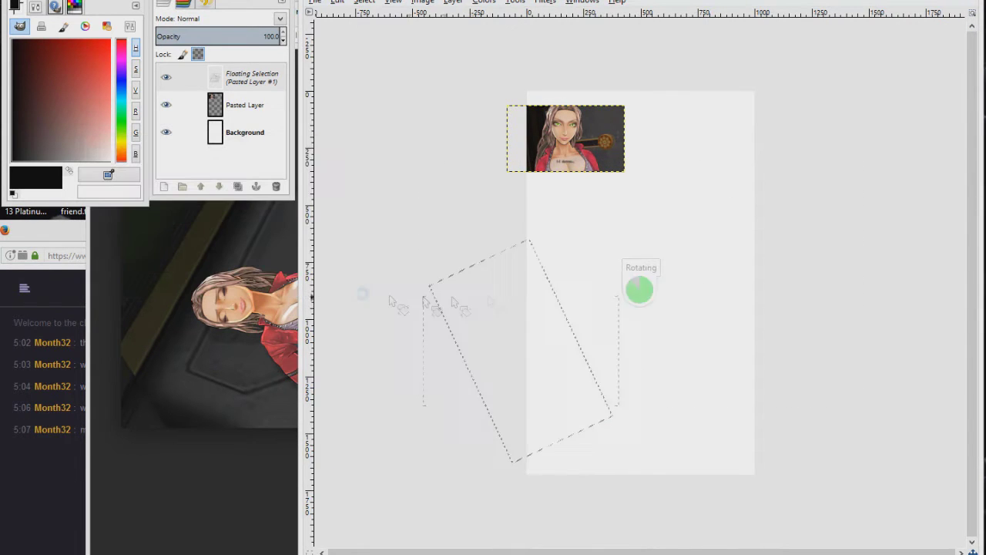
Step: Turn the floating full-figure image into its own layer and raise the portrait layer above it
{"action": "key", "text": "shift+ctrl+n"}
{"action": "left_click", "coordinate": [245, 104]}
{"action": "left_click", "coordinate": [200, 186]}
{"action": "left_click", "coordinate": [245, 105]}
{"action": "left_click", "coordinate": [245, 77]}
Step: Switch to Firefox, copy the photo of heart-shaped hands, and paste it into the canvas
{"action": "key", "text": "alt+Tab"}
{"action": "right_click", "coordinate": [359, 333]}
{"action": "left_click", "coordinate": [408, 194]}
{"action": "key", "text": "alt+Tab"}
{"action": "key", "text": "ctrl+v"}
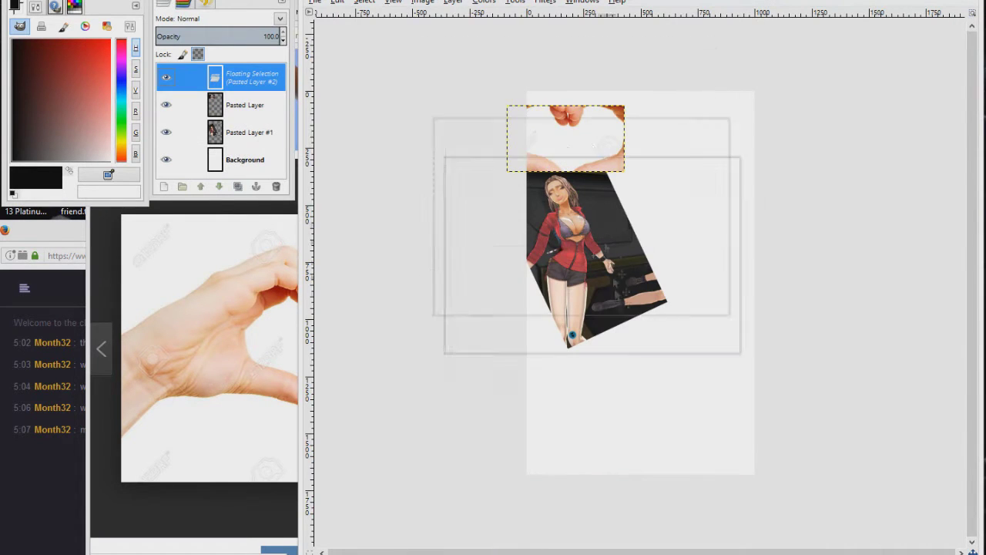
Step: Scale the heart-hands photo down and place it below the full-figure reference
{"action": "key", "text": "shift+s"}
{"action": "left_click_drag", "start_coordinate": [775, 242], "coordinate": [639, 331]}
{"action": "key", "text": "Return"}
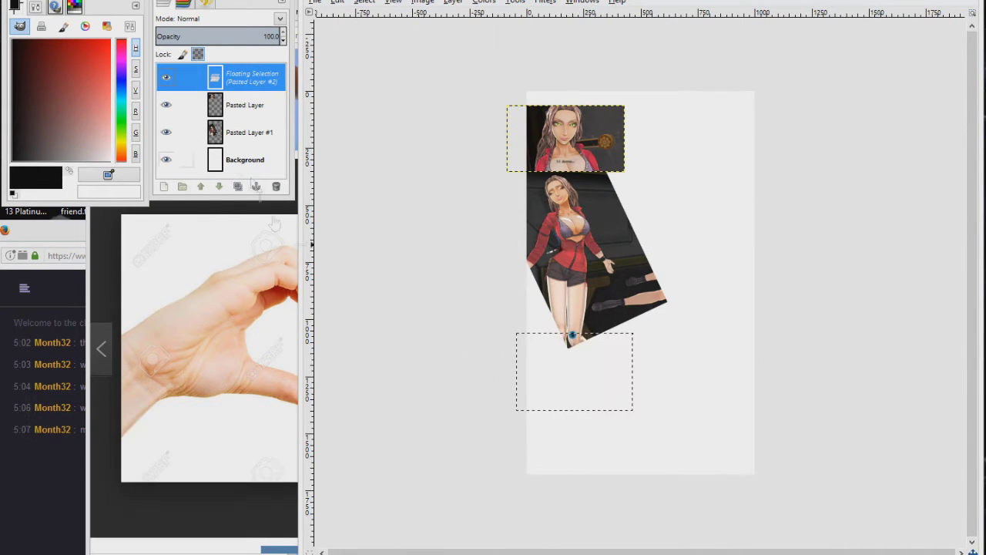
Step: Combine the reference images into one layer and add a transparent layer named p above it
{"action": "left_click", "coordinate": [256, 186]}
{"action": "left_click", "coordinate": [256, 186]}
{"action": "left_click", "coordinate": [163, 187]}
{"action": "key", "text": "Return"}
Step: Switch to OBS and lower the Desktop Audio level to -5.2 dB
{"action": "key", "text": "alt+Tab"}
{"action": "key", "text": "alt+Tab"}
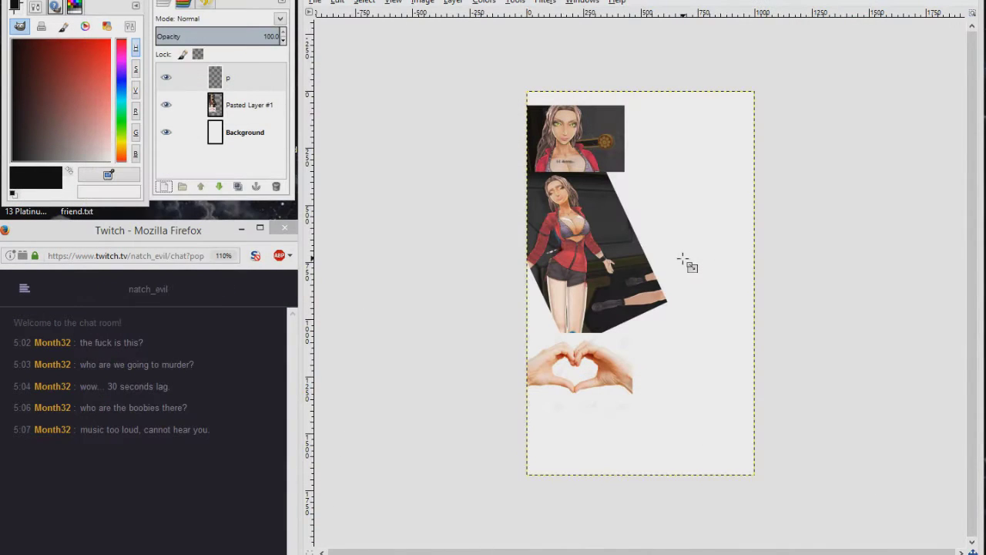
{"action": "key", "text": "alt+Tab"}
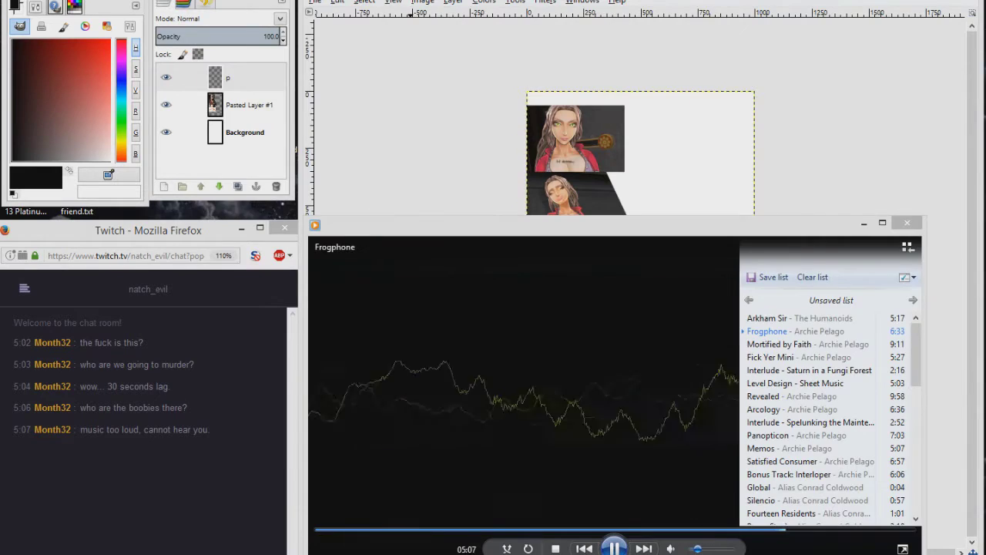
{"action": "key", "text": "alt+Tab"}
{"action": "key", "text": "alt+Tab"}
{"action": "key", "text": "shift+F10"}
{"action": "key", "text": "Escape"}
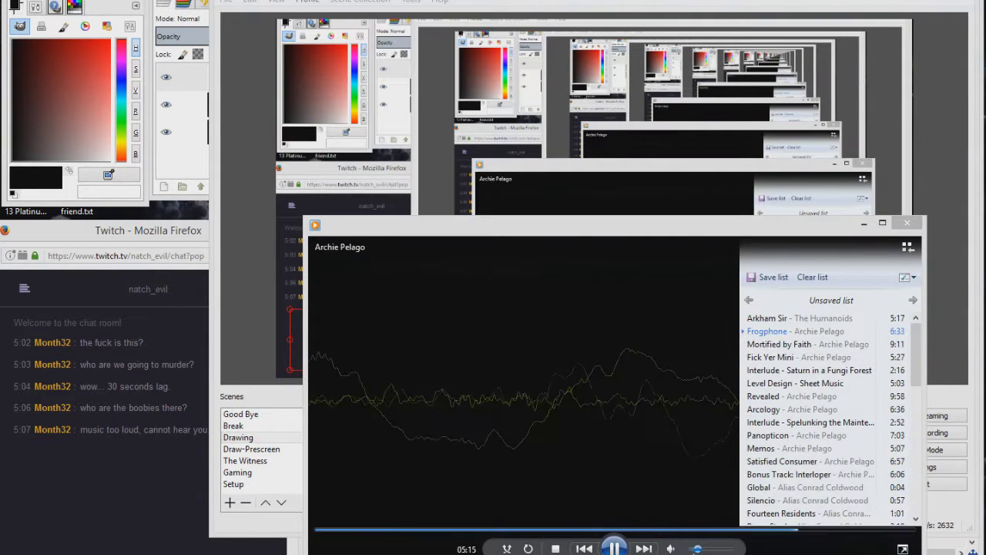
{"action": "key", "text": "alt+Tab"}
{"action": "key", "text": "Left"}
{"action": "key", "text": "Left"}
{"action": "key", "text": "Left"}
{"action": "key", "text": "Left"}
{"action": "key", "text": "Left"}
{"action": "key", "text": "Left"}
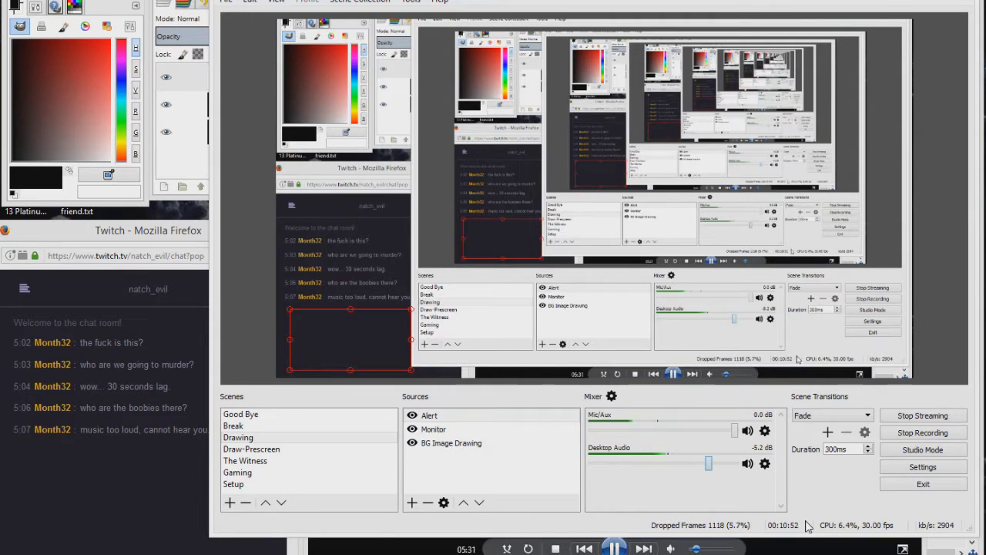
{"action": "key", "text": "alt+Tab"}
{"action": "key", "text": "alt+Tab"}
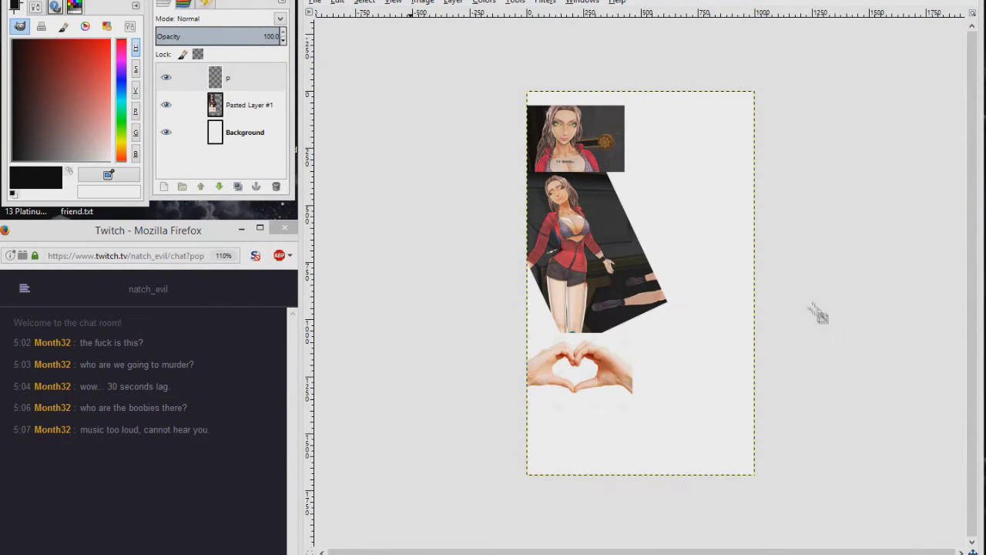
Step: Lower the reference layer's opacity to 68.7 and set up the Mike's Pencil preset in dark red on layer p
{"action": "key", "text": "Page_Up"}
{"action": "key", "text": "plus"}
{"action": "key", "text": "plus"}
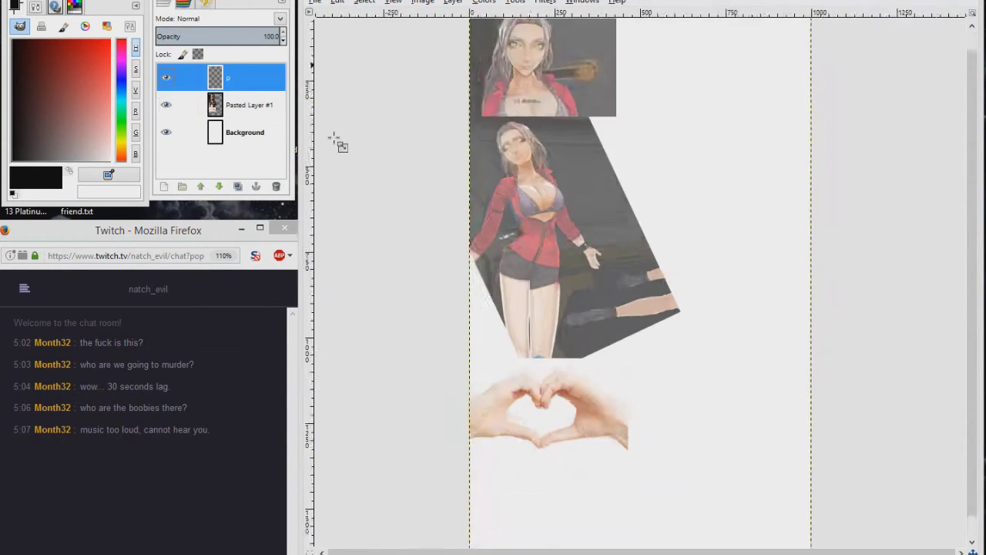
{"action": "left_click", "coordinate": [100, 85]}
{"action": "left_click", "coordinate": [54, 6]}
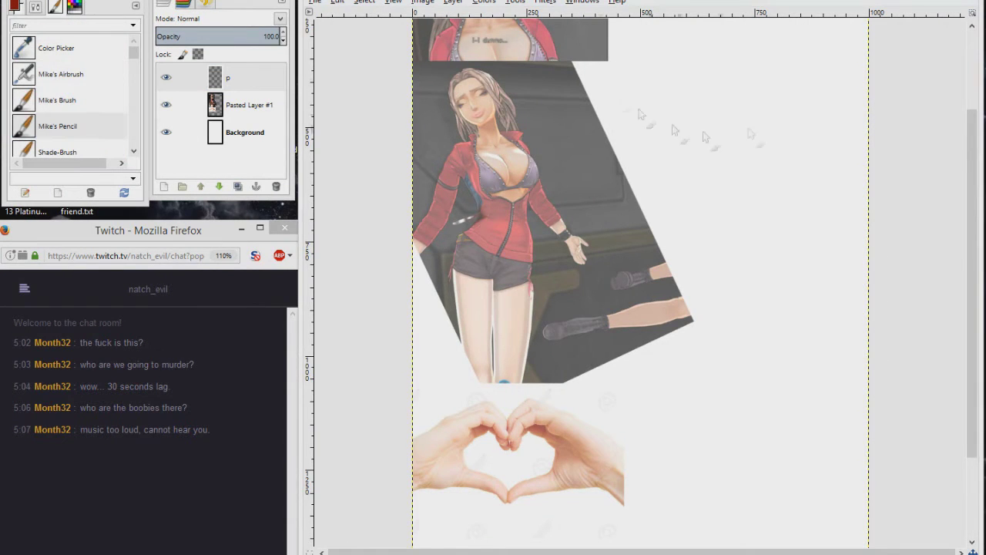
Step: Sketch the figure's head with a pointed jaw, the shoulder line and the long body curve beside the references
{"action": "scroll", "coordinate": [895, 90], "scroll_direction": "up", "scroll_amount": 3}
{"action": "scroll", "coordinate": [895, 91], "scroll_direction": "right", "scroll_amount": 2}
{"action": "mouse_move", "coordinate": [684, 121]}
{"action": "left_mouse_down"}
{"action": "mouse_move", "coordinate": [601, 154]}
{"action": "mouse_move", "coordinate": [672, 192]}
{"action": "mouse_move", "coordinate": [657, 512]}
{"action": "left_mouse_up"}
{"action": "scroll", "coordinate": [597, 166], "scroll_direction": "down", "scroll_amount": 2}
{"action": "scroll", "coordinate": [597, 166], "scroll_direction": "right", "scroll_amount": 1}
Step: Sketch the chest circles with a heart shape between them and the face's vertical centre line
{"action": "left_click_drag", "start_coordinate": [592, 225], "coordinate": [602, 225]}
{"action": "left_click_drag", "start_coordinate": [646, 215], "coordinate": [659, 205]}
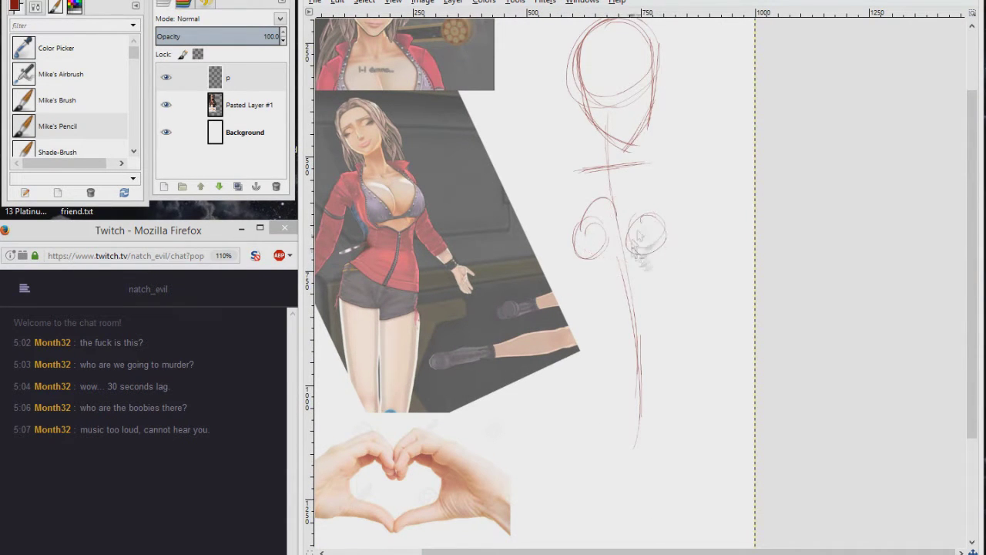
{"action": "left_click_drag", "start_coordinate": [629, 262], "coordinate": [646, 265]}
{"action": "scroll", "coordinate": [640, 116], "scroll_direction": "up", "scroll_amount": 3}
{"action": "left_click_drag", "start_coordinate": [621, 108], "coordinate": [632, 226]}
Step: Sketch both arms bent in towards the chest and outline the ribcage
{"action": "left_click_drag", "start_coordinate": [583, 245], "coordinate": [539, 339]}
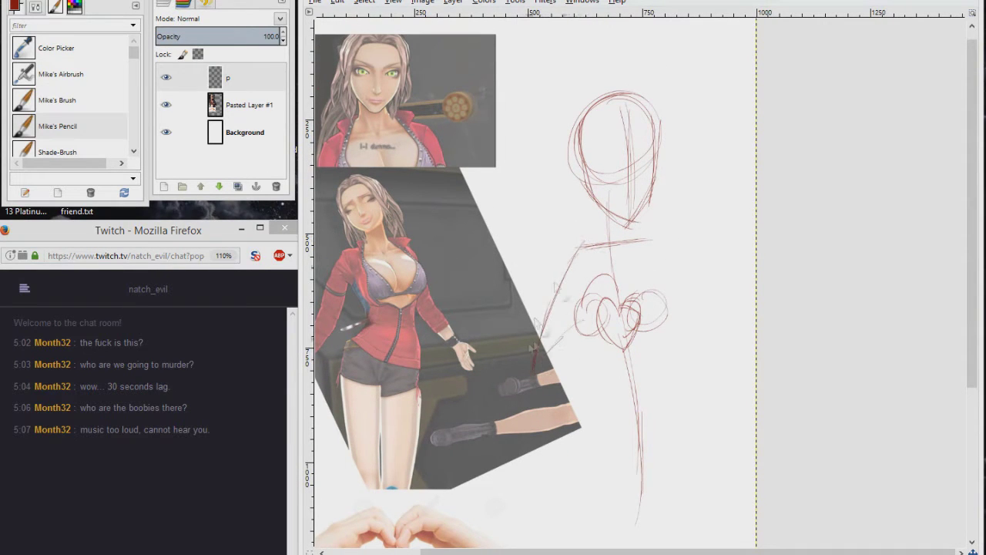
{"action": "left_click_drag", "start_coordinate": [660, 245], "coordinate": [712, 356]}
{"action": "scroll", "coordinate": [708, 351], "scroll_direction": "down", "scroll_amount": 2}
{"action": "mouse_move", "coordinate": [585, 192]}
{"action": "left_mouse_down"}
{"action": "mouse_move", "coordinate": [544, 287]}
{"action": "mouse_move", "coordinate": [608, 308]}
{"action": "left_mouse_up"}
Step: Sketch the waist sides, the pelvis oval and the slanted hip line
{"action": "scroll", "coordinate": [628, 256], "scroll_direction": "down", "scroll_amount": 3}
{"action": "left_click_drag", "start_coordinate": [570, 219], "coordinate": [556, 302]}
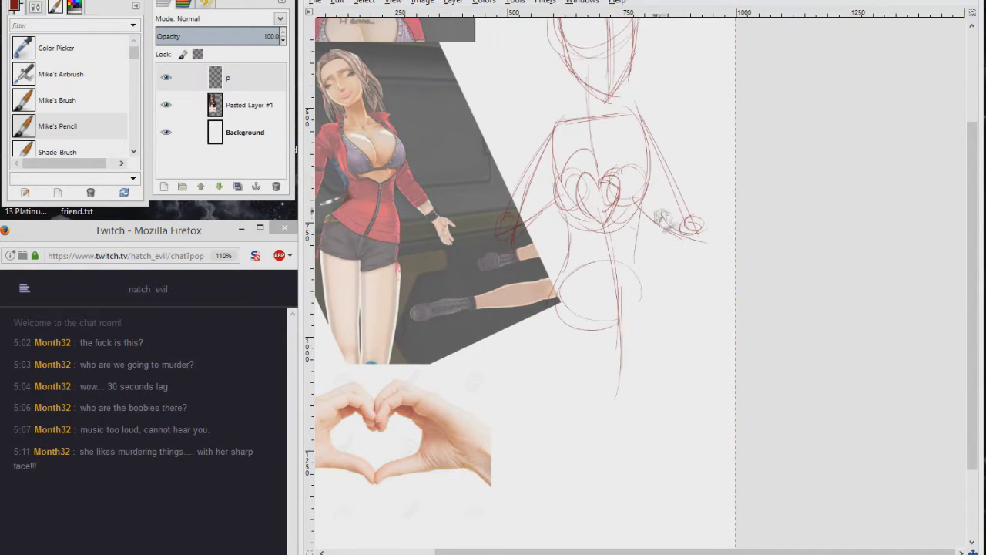
{"action": "left_click_drag", "start_coordinate": [637, 231], "coordinate": [656, 354]}
{"action": "left_click_drag", "start_coordinate": [553, 317], "coordinate": [661, 349]}
Step: Sketch both legs down from the hips with ovals for the knees
{"action": "scroll", "coordinate": [695, 397], "scroll_direction": "down", "scroll_amount": 2}
{"action": "mouse_move", "coordinate": [675, 297]}
{"action": "left_mouse_down"}
{"action": "mouse_move", "coordinate": [661, 477]}
{"action": "mouse_move", "coordinate": [647, 490]}
{"action": "left_mouse_up"}
{"action": "scroll", "coordinate": [614, 379], "scroll_direction": "down", "scroll_amount": 2}
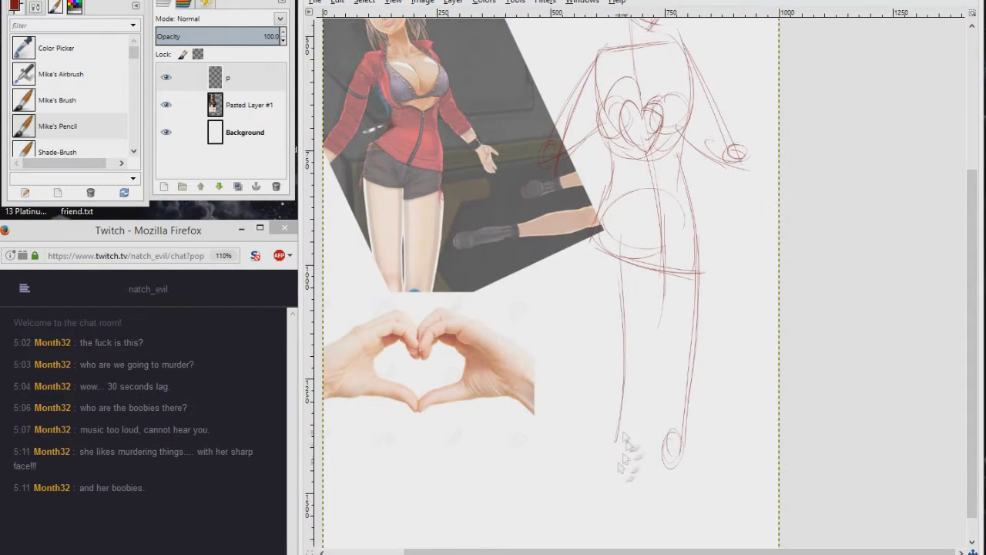
{"action": "left_click_drag", "start_coordinate": [598, 251], "coordinate": [550, 462]}
{"action": "left_click_drag", "start_coordinate": [576, 402], "coordinate": [562, 437]}
{"action": "left_click_drag", "start_coordinate": [585, 248], "coordinate": [546, 433]}
{"action": "left_click_drag", "start_coordinate": [639, 255], "coordinate": [583, 440]}
{"action": "left_click_drag", "start_coordinate": [669, 261], "coordinate": [649, 446]}
Step: Add the neck and shoulder shapes and thicken both arms with additional contour strokes
{"action": "scroll", "coordinate": [689, 414], "scroll_direction": "up", "scroll_amount": 4}
{"action": "scroll", "coordinate": [631, 274], "scroll_direction": "up", "scroll_amount": 2}
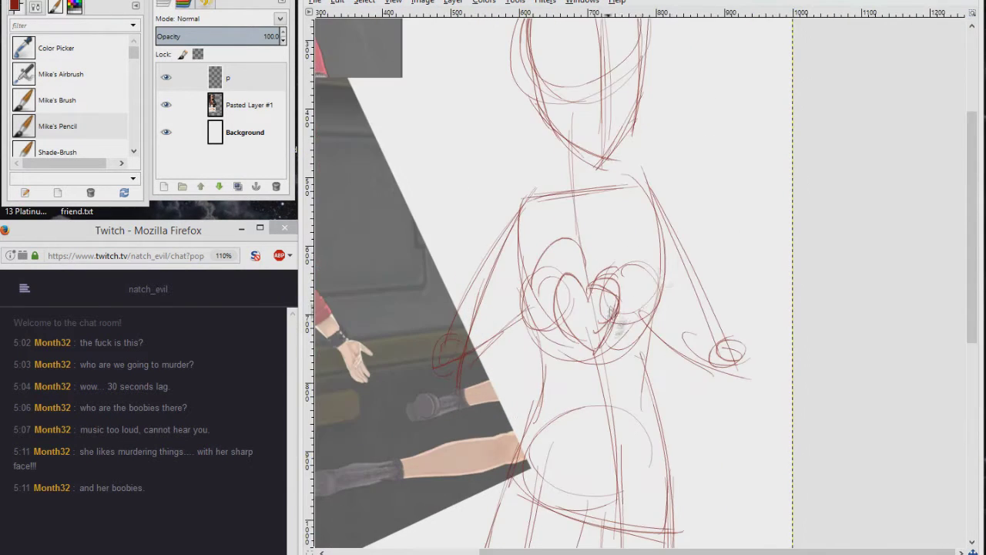
{"action": "scroll", "coordinate": [652, 187], "scroll_direction": "down", "scroll_amount": 2}
{"action": "scroll", "coordinate": [643, 216], "scroll_direction": "right", "scroll_amount": 3}
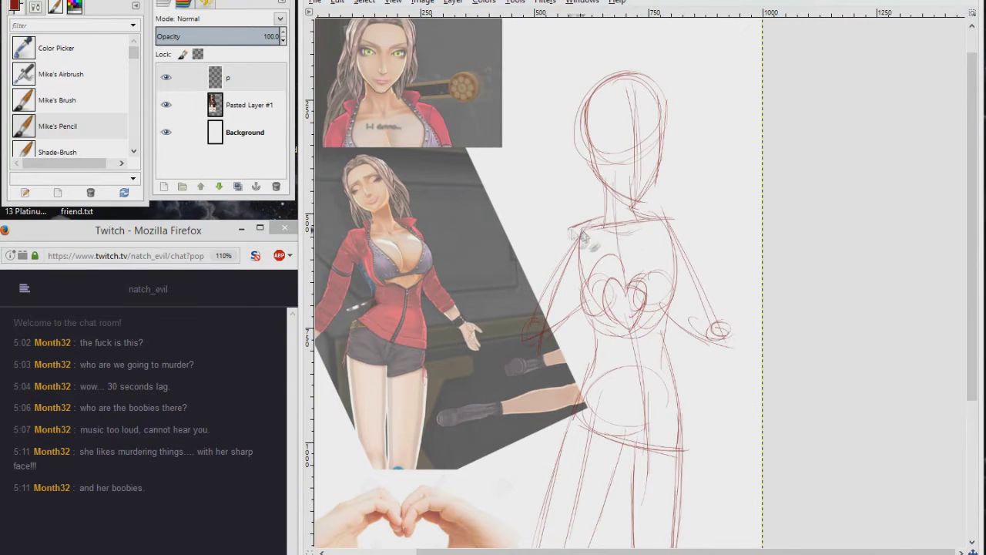
{"action": "scroll", "coordinate": [572, 231], "scroll_direction": "down", "scroll_amount": 2}
{"action": "scroll", "coordinate": [643, 194], "scroll_direction": "left", "scroll_amount": 2}
{"action": "mouse_move", "coordinate": [723, 160]}
{"action": "left_mouse_down"}
{"action": "mouse_move", "coordinate": [743, 187]}
{"action": "mouse_move", "coordinate": [770, 286]}
{"action": "left_mouse_up"}
{"action": "left_click_drag", "start_coordinate": [717, 203], "coordinate": [764, 279]}
{"action": "scroll", "coordinate": [693, 208], "scroll_direction": "up", "scroll_amount": 2}
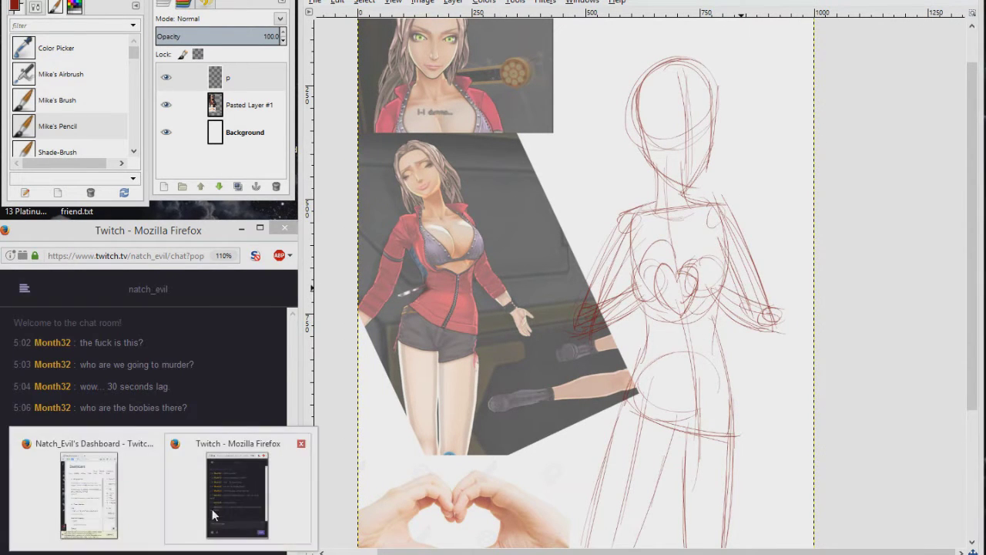
Step: Redraw the chest circles larger and trace the torso contours over the full-figure reference
{"action": "right_click", "coordinate": [157, 231]}
{"action": "key", "text": "Escape"}
{"action": "mouse_move", "coordinate": [738, 262]}
{"action": "left_mouse_down"}
{"action": "mouse_move", "coordinate": [701, 240]}
{"action": "mouse_move", "coordinate": [662, 266]}
{"action": "mouse_move", "coordinate": [716, 261]}
{"action": "left_mouse_up"}
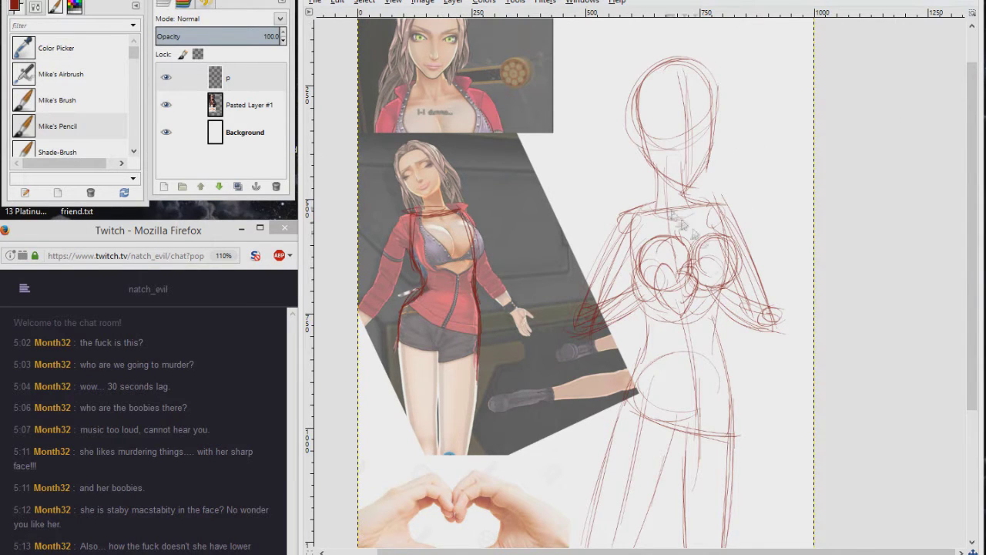
Step: Strengthen the thigh contours and extend the leg lines around the knees
{"action": "scroll", "coordinate": [639, 285], "scroll_direction": "down", "scroll_amount": 5}
{"action": "scroll", "coordinate": [639, 285], "scroll_direction": "right", "scroll_amount": 3}
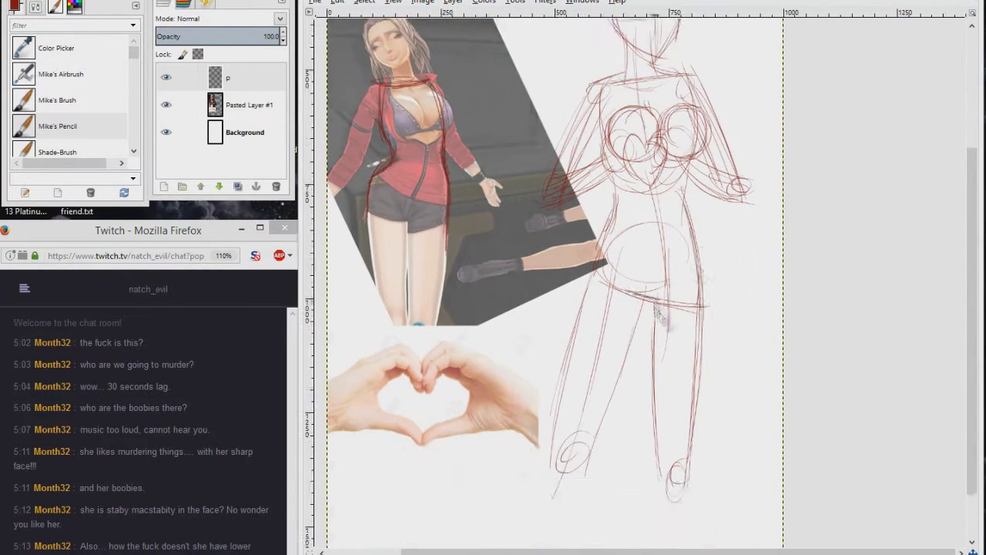
{"action": "scroll", "coordinate": [640, 151], "scroll_direction": "up", "scroll_amount": 4, "text": "ctrl"}
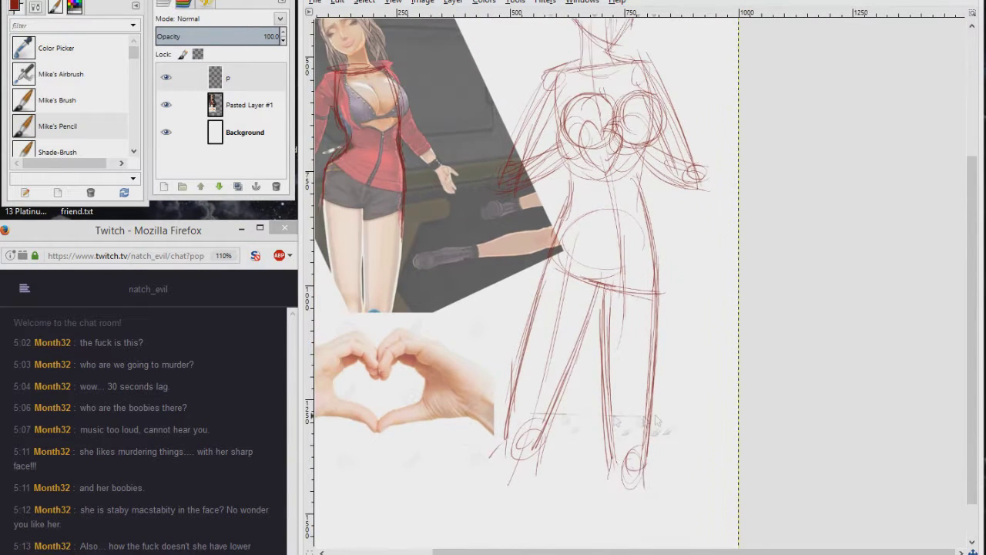
Step: Mark the eye line, nose and mouth on the face, and move the reference layer closer to the sketched head
{"action": "scroll", "coordinate": [637, 145], "scroll_direction": "up", "scroll_amount": 1}
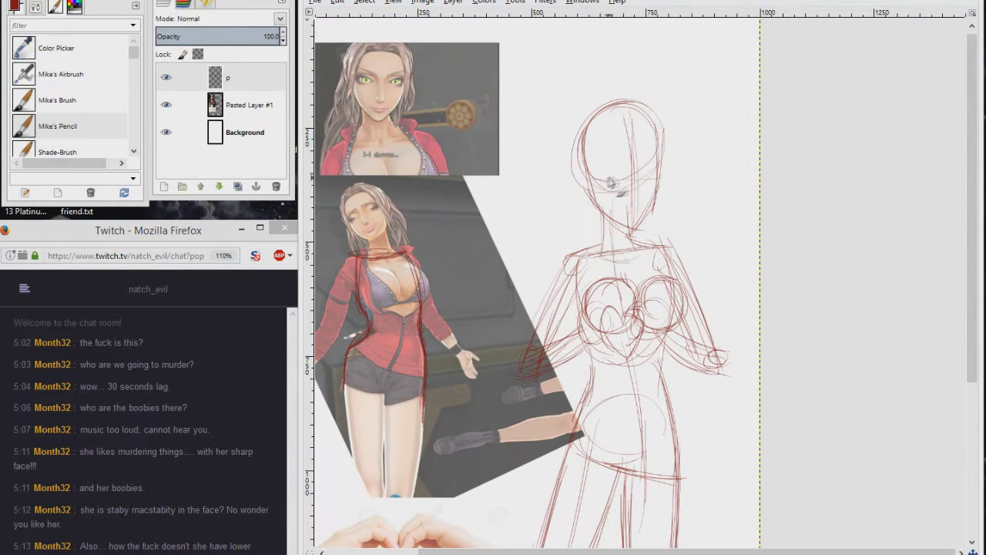
{"action": "left_click", "coordinate": [265, 116]}
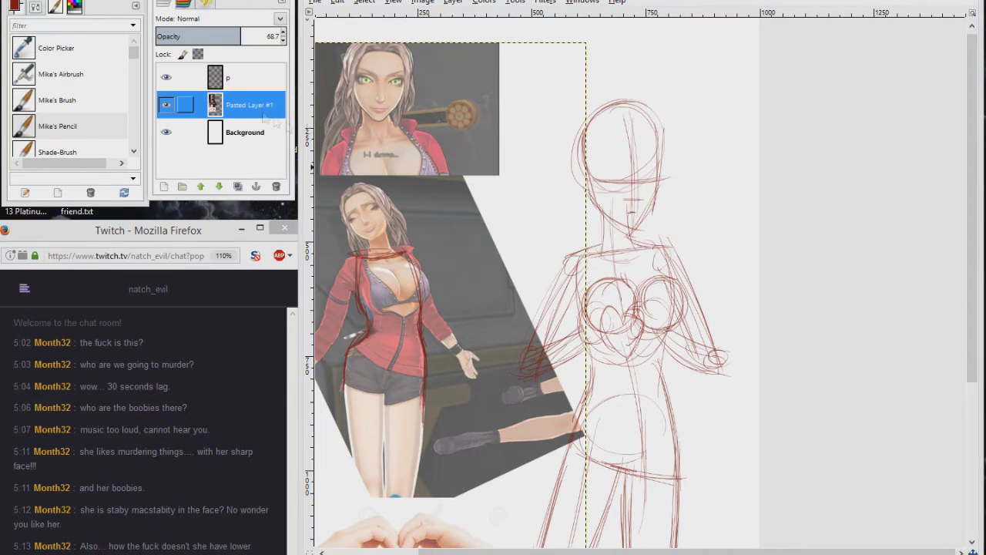
{"action": "scroll", "coordinate": [443, 168], "scroll_direction": "up", "scroll_amount": 2, "text": "ctrl"}
{"action": "left_click", "coordinate": [234, 78]}
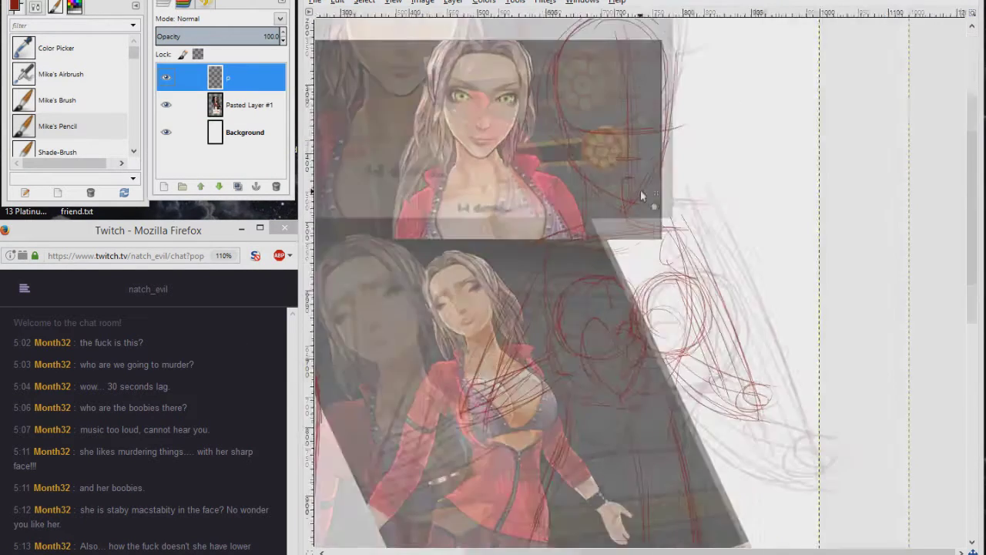
Step: Sketch the facial features on layer p: eyes with irises, nose, lips, eyebrows and ears
{"action": "scroll", "coordinate": [634, 281], "scroll_direction": "up", "scroll_amount": 5}
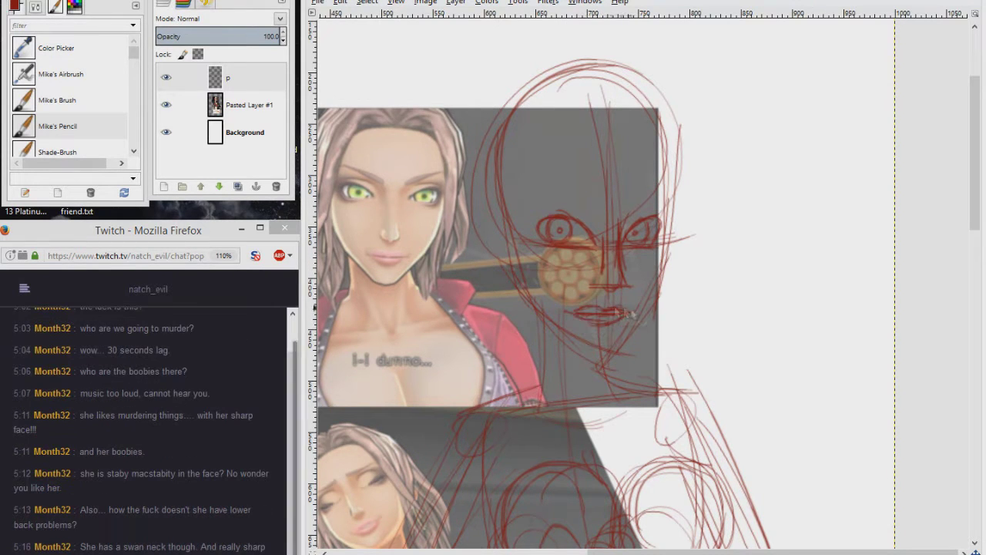
{"action": "scroll", "coordinate": [646, 251], "scroll_direction": "up", "scroll_amount": 1}
{"action": "scroll", "coordinate": [646, 252], "scroll_direction": "left", "scroll_amount": 1}
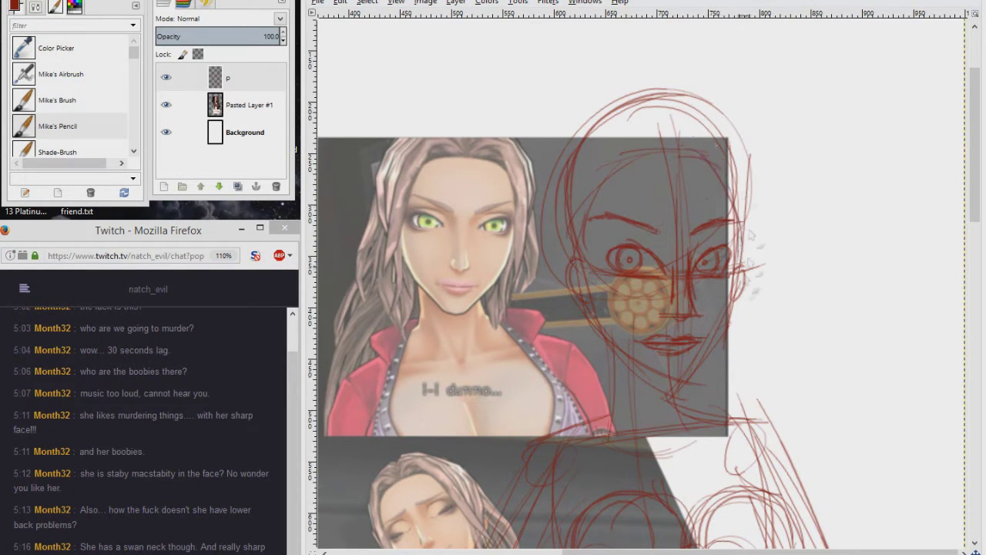
{"action": "scroll", "coordinate": [639, 170], "scroll_direction": "up", "scroll_amount": 1}
Step: Hide the reference layer and reinforce the figure's jaw and hairline
{"action": "left_click", "coordinate": [166, 105]}
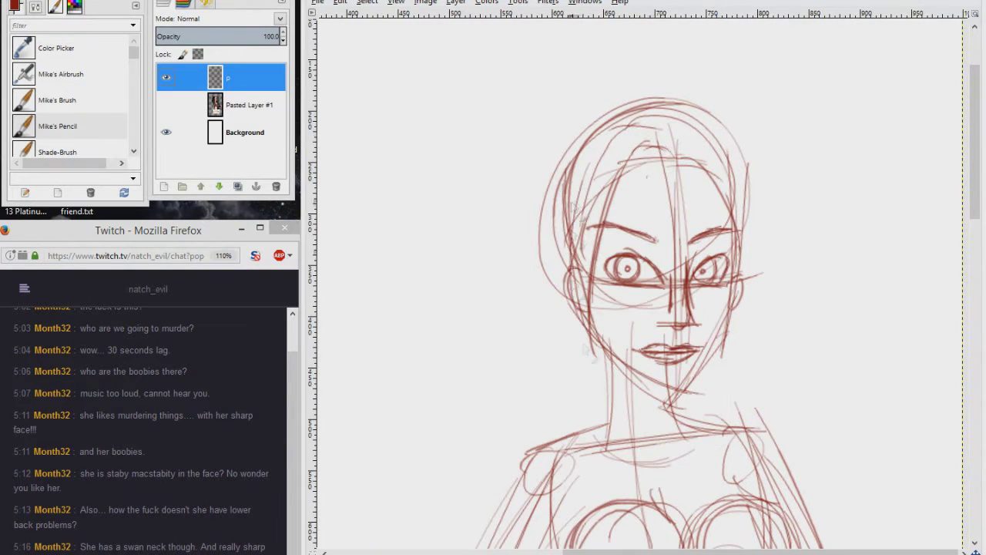
{"action": "left_click_drag", "start_coordinate": [671, 394], "coordinate": [731, 293]}
{"action": "left_click_drag", "start_coordinate": [655, 161], "coordinate": [728, 192]}
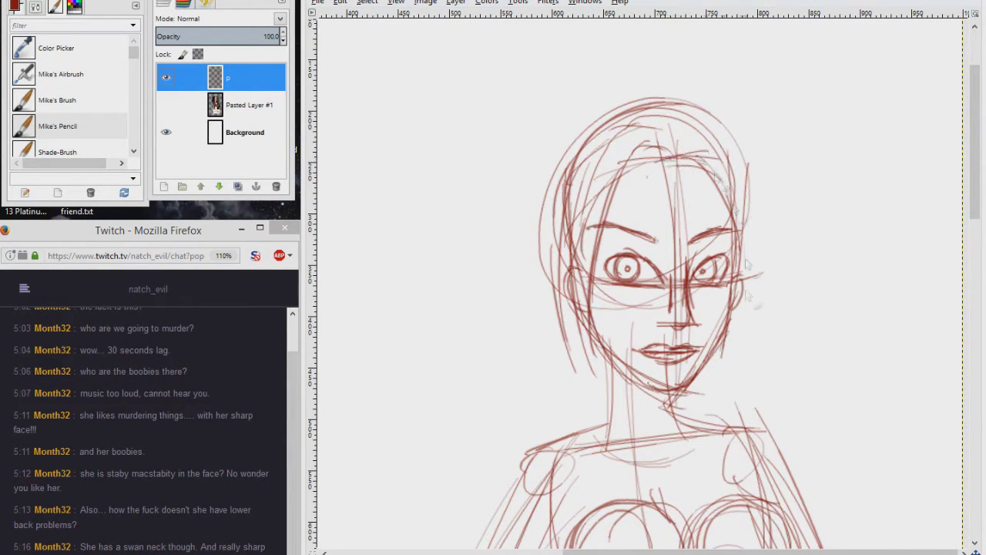
Step: Sketch the hair over the crown and down both sides of the face to the neck
{"action": "left_click_drag", "start_coordinate": [741, 147], "coordinate": [724, 382]}
{"action": "left_click_drag", "start_coordinate": [601, 132], "coordinate": [547, 377]}
{"action": "left_click_drag", "start_coordinate": [585, 189], "coordinate": [544, 404]}
{"action": "left_click_drag", "start_coordinate": [744, 261], "coordinate": [732, 338]}
{"action": "left_click_drag", "start_coordinate": [741, 158], "coordinate": [720, 413]}
{"action": "mouse_move", "coordinate": [600, 124]}
{"action": "left_mouse_down"}
{"action": "mouse_move", "coordinate": [661, 111]}
{"action": "mouse_move", "coordinate": [559, 231]}
{"action": "left_mouse_up"}
{"action": "left_click_drag", "start_coordinate": [666, 104], "coordinate": [759, 211]}
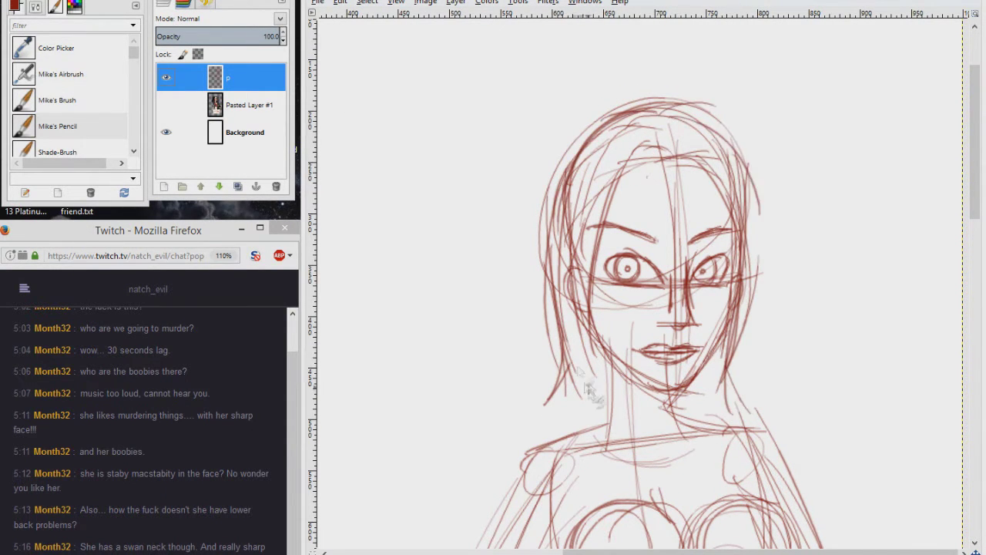
Step: Check the reference layer briefly and sketch the hair ends flaring out at the shoulders
{"action": "scroll", "coordinate": [586, 308], "scroll_direction": "down", "scroll_amount": 3}
{"action": "left_click", "coordinate": [166, 104]}
{"action": "left_click", "coordinate": [166, 105]}
{"action": "left_click_drag", "start_coordinate": [616, 271], "coordinate": [589, 350]}
{"action": "left_click_drag", "start_coordinate": [728, 224], "coordinate": [775, 330]}
{"action": "left_click_drag", "start_coordinate": [747, 249], "coordinate": [724, 334]}
{"action": "mouse_move", "coordinate": [616, 234]}
{"action": "left_mouse_down"}
{"action": "mouse_move", "coordinate": [597, 330]}
{"action": "mouse_move", "coordinate": [578, 347]}
{"action": "left_mouse_up"}
Step: Sketch the neck and collarbone lines and reinforce the chest contours with cleavage strokes
{"action": "scroll", "coordinate": [585, 240], "scroll_direction": "up", "scroll_amount": 1}
{"action": "left_click_drag", "start_coordinate": [581, 231], "coordinate": [574, 147]}
{"action": "mouse_move", "coordinate": [613, 185]}
{"action": "left_mouse_down"}
{"action": "mouse_move", "coordinate": [643, 266]}
{"action": "mouse_move", "coordinate": [624, 177]}
{"action": "left_mouse_up"}
{"action": "left_click_drag", "start_coordinate": [574, 147], "coordinate": [539, 292]}
{"action": "left_click_drag", "start_coordinate": [671, 127], "coordinate": [627, 289]}
{"action": "left_click_drag", "start_coordinate": [620, 225], "coordinate": [670, 285]}
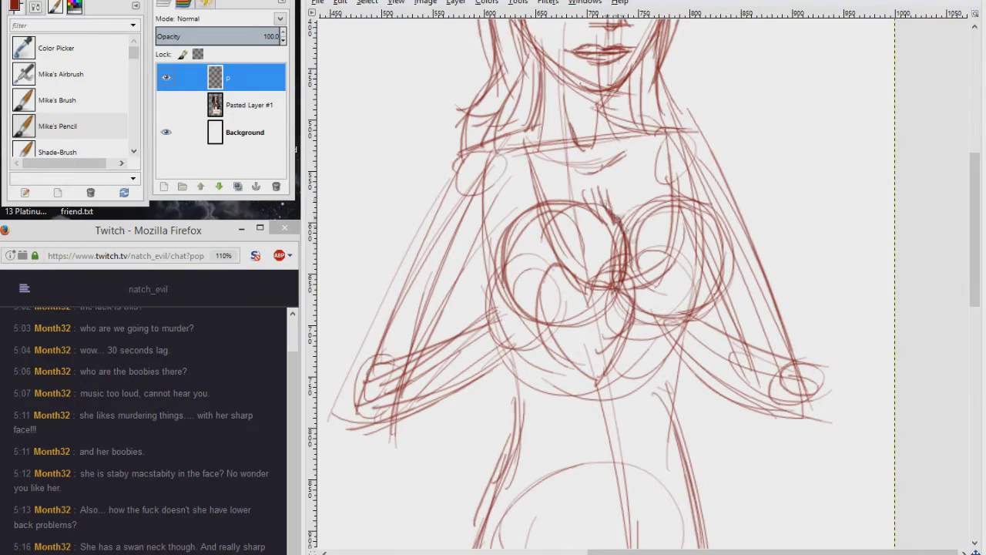
Step: Compare the sketched head and torso with the reference layer
{"action": "scroll", "coordinate": [676, 180], "scroll_direction": "down", "scroll_amount": 1}
{"action": "scroll", "coordinate": [414, 214], "scroll_direction": "up", "scroll_amount": 1}
{"action": "left_click", "coordinate": [165, 105]}
{"action": "left_click", "coordinate": [165, 105]}
{"action": "scroll", "coordinate": [586, 346], "scroll_direction": "up", "scroll_amount": 4}
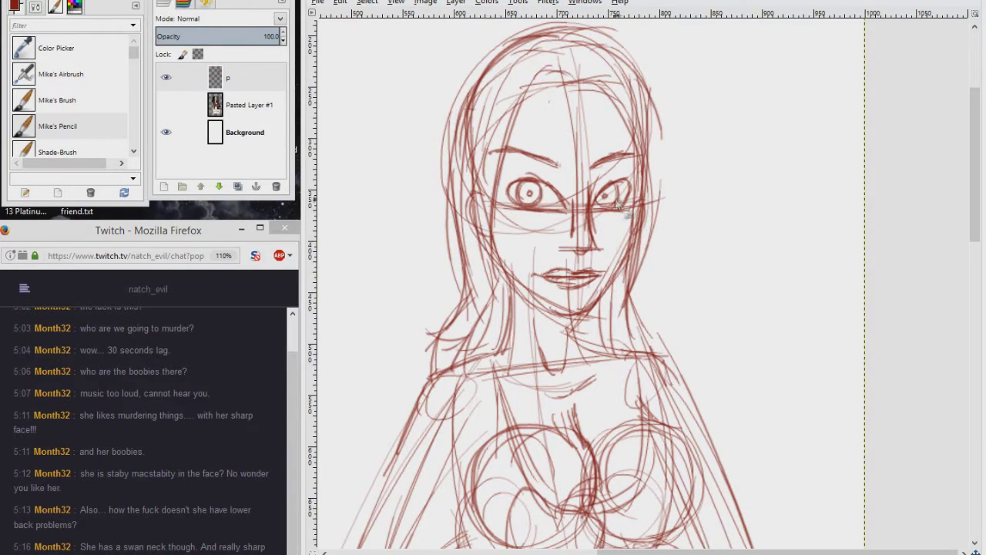
{"action": "scroll", "coordinate": [828, 168], "scroll_direction": "down", "scroll_amount": 5}
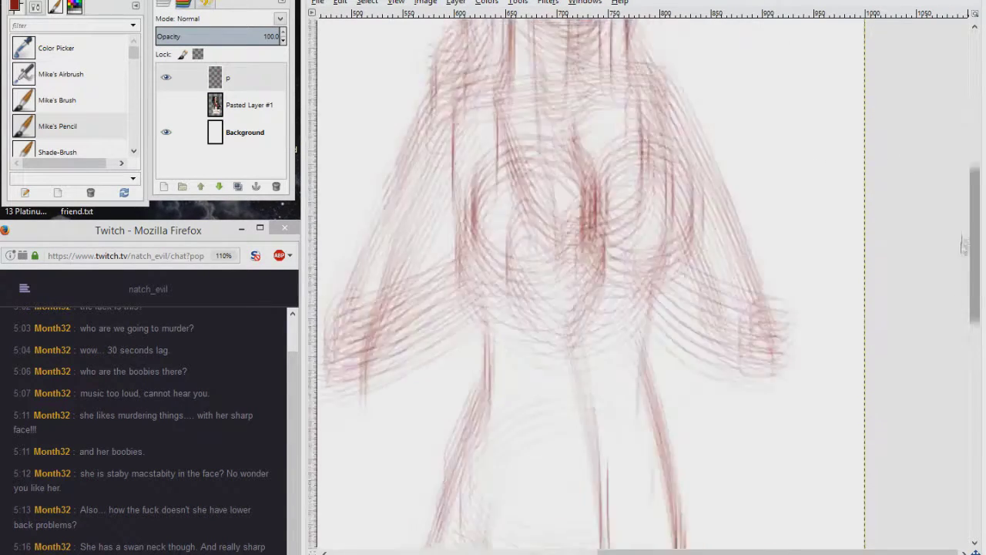
Step: Sketch the torso contours from under the chest along the waist to the hip line
{"action": "mouse_move", "coordinate": [451, 292]}
{"action": "left_mouse_down"}
{"action": "mouse_move", "coordinate": [608, 333]}
{"action": "mouse_move", "coordinate": [680, 313]}
{"action": "left_mouse_up"}
{"action": "left_click_drag", "start_coordinate": [647, 111], "coordinate": [675, 279]}
{"action": "left_click_drag", "start_coordinate": [661, 185], "coordinate": [674, 327]}
{"action": "mouse_move", "coordinate": [493, 123]}
{"action": "left_mouse_down"}
{"action": "mouse_move", "coordinate": [447, 316]}
{"action": "mouse_move", "coordinate": [624, 346]}
{"action": "left_mouse_up"}
{"action": "scroll", "coordinate": [624, 347], "scroll_direction": "down", "scroll_amount": 1}
{"action": "left_click_drag", "start_coordinate": [446, 265], "coordinate": [559, 377]}
Step: Check the reference layer briefly and sketch the lower pelvis curve with strokes converging at the crotch
{"action": "left_click", "coordinate": [166, 105]}
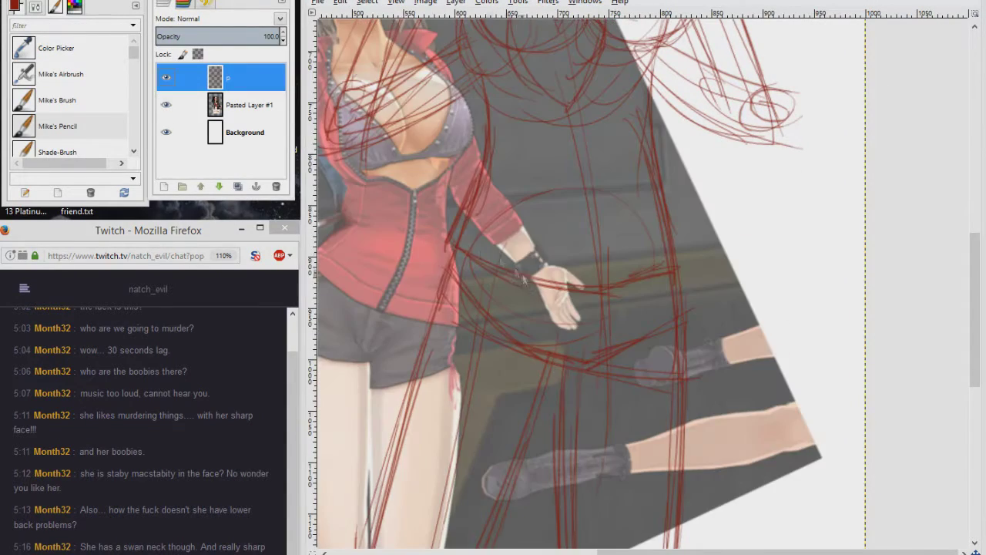
{"action": "left_click", "coordinate": [166, 105]}
{"action": "left_click_drag", "start_coordinate": [544, 335], "coordinate": [556, 363]}
{"action": "left_click_drag", "start_coordinate": [516, 305], "coordinate": [555, 362]}
{"action": "left_click_drag", "start_coordinate": [628, 324], "coordinate": [570, 365]}
{"action": "left_click_drag", "start_coordinate": [512, 289], "coordinate": [568, 367]}
{"action": "left_click_drag", "start_coordinate": [581, 290], "coordinate": [576, 376]}
Step: Compare the sketched torso, hips and legs with the reference layer
{"action": "left_click", "coordinate": [166, 105]}
{"action": "left_click", "coordinate": [165, 105]}
{"action": "left_click", "coordinate": [165, 104]}
{"action": "scroll", "coordinate": [639, 285], "scroll_direction": "up", "scroll_amount": 1}
{"action": "scroll", "coordinate": [641, 284], "scroll_direction": "down", "scroll_amount": 6}
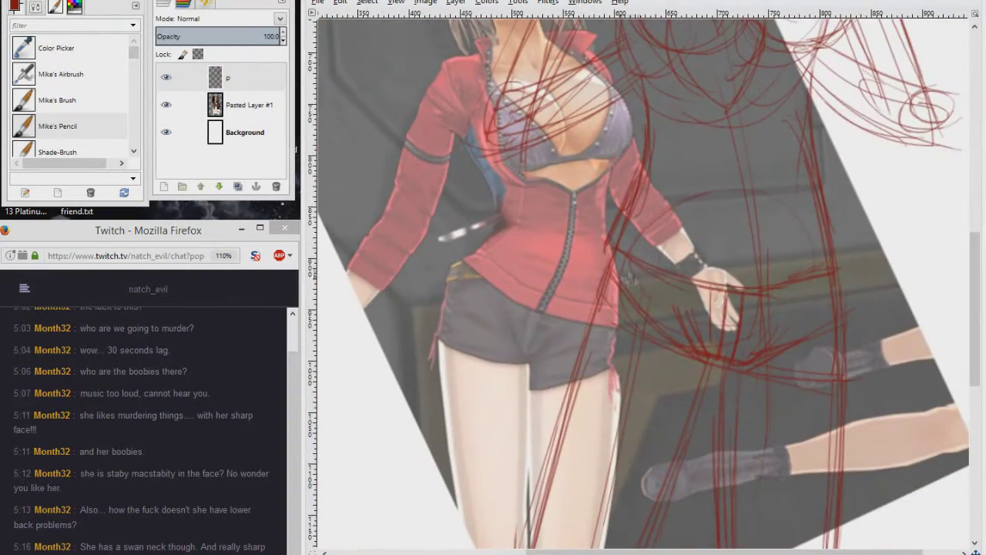
{"action": "scroll", "coordinate": [840, 278], "scroll_direction": "down", "scroll_amount": 5}
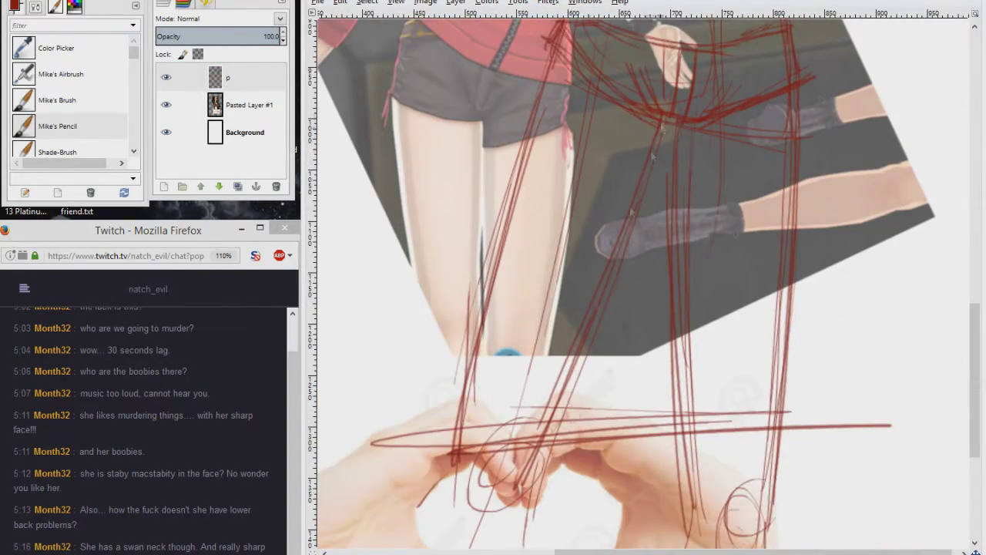
{"action": "scroll", "coordinate": [812, 163], "scroll_direction": "up", "scroll_amount": 10}
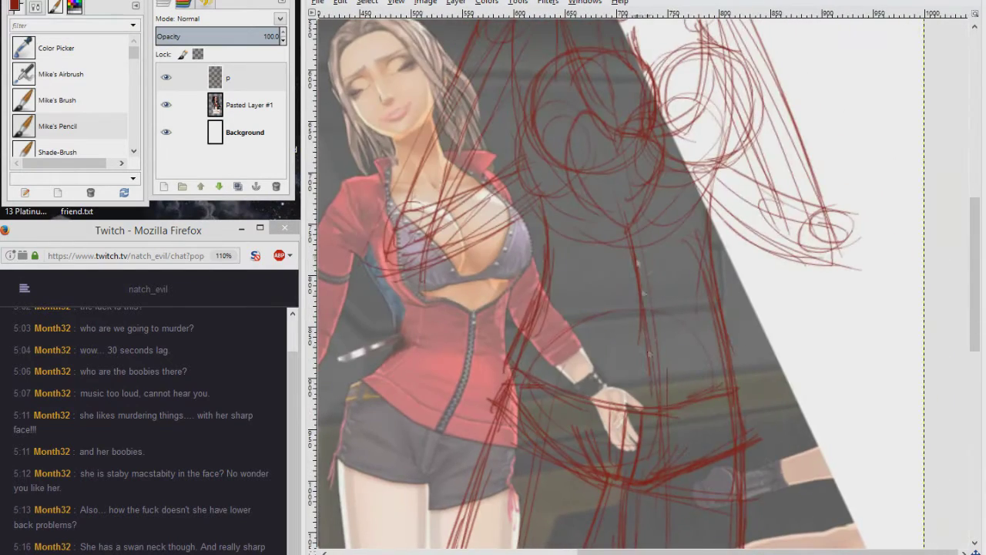
{"action": "scroll", "coordinate": [513, 156], "scroll_direction": "right", "scroll_amount": 2}
{"action": "left_click", "coordinate": [166, 104]}
{"action": "left_click", "coordinate": [231, 77]}
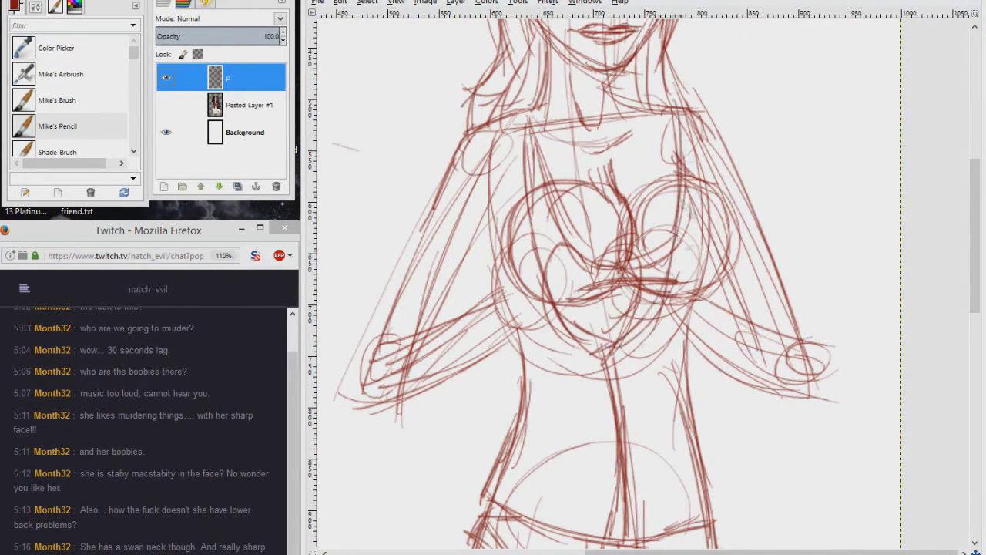
Step: Sketch the jacket's open front edges down both sides of the chest and reinforce its shoulder lines
{"action": "scroll", "coordinate": [616, 255], "scroll_direction": "up", "scroll_amount": 3}
{"action": "scroll", "coordinate": [617, 254], "scroll_direction": "left", "scroll_amount": 2}
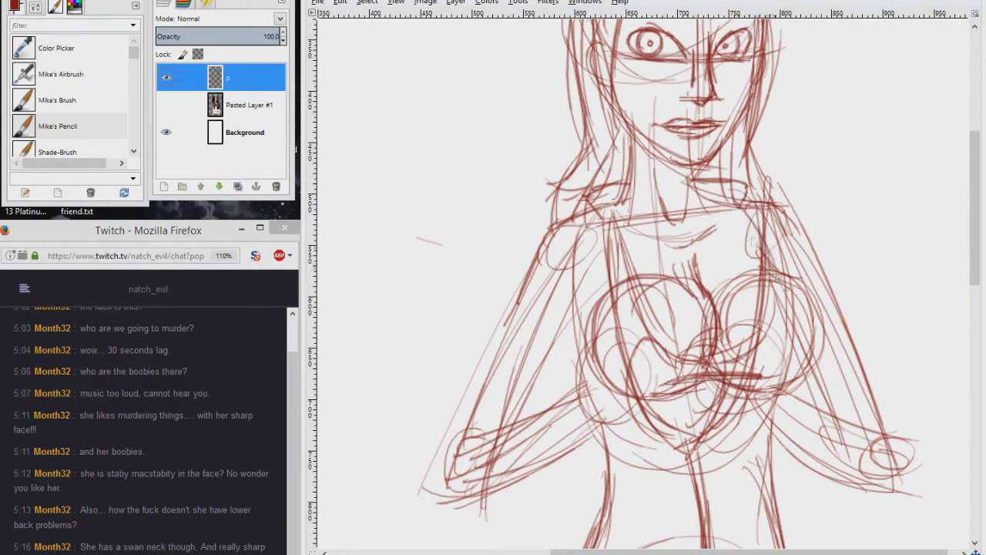
{"action": "left_click_drag", "start_coordinate": [604, 192], "coordinate": [620, 408]}
{"action": "left_click_drag", "start_coordinate": [582, 218], "coordinate": [543, 231]}
{"action": "left_click_drag", "start_coordinate": [782, 182], "coordinate": [739, 231]}
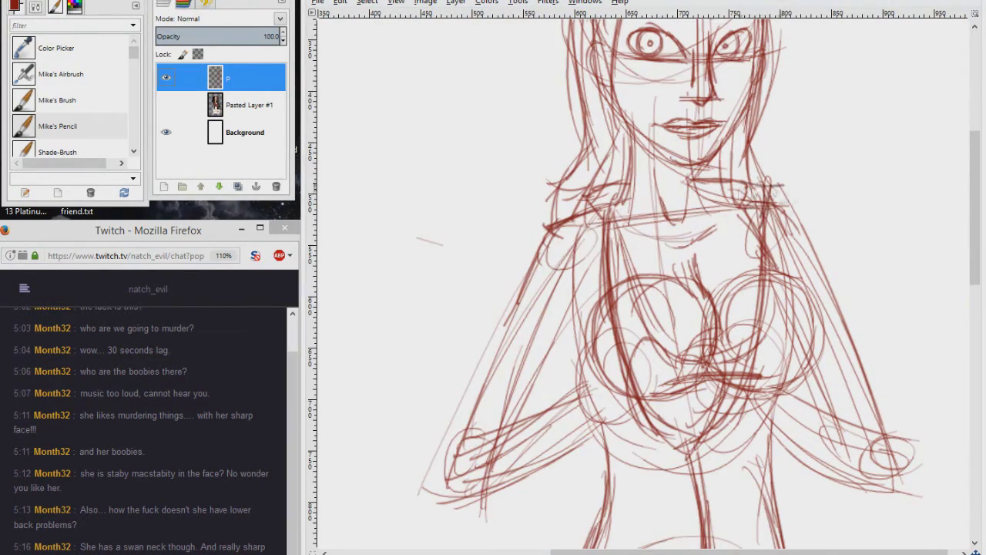
{"action": "scroll", "coordinate": [647, 277], "scroll_direction": "down", "scroll_amount": 2}
{"action": "scroll", "coordinate": [647, 277], "scroll_direction": "right", "scroll_amount": 3}
{"action": "left_click_drag", "start_coordinate": [651, 161], "coordinate": [735, 403]}
{"action": "left_click_drag", "start_coordinate": [663, 185], "coordinate": [609, 432]}
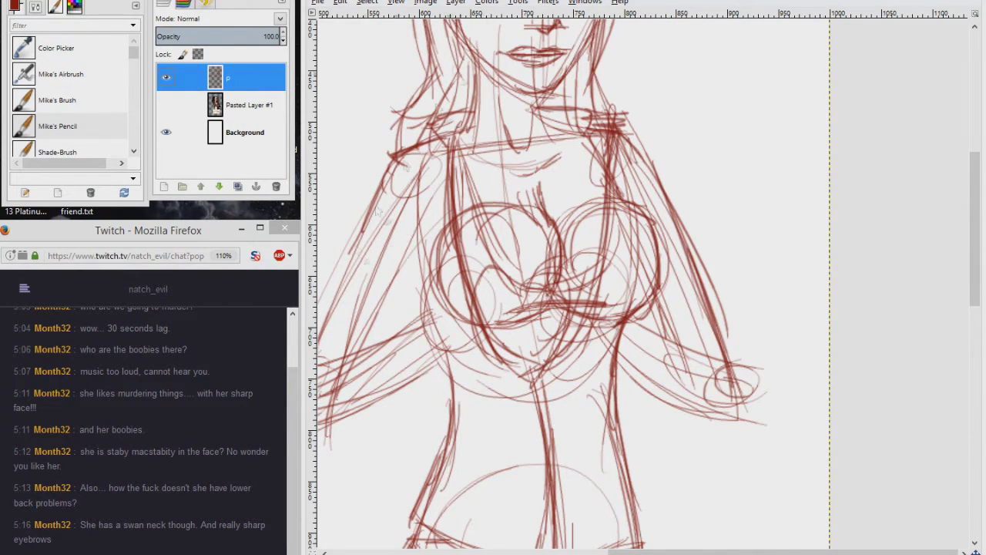
Step: Sketch the sleeve contours and armpit folds on the arm left of the chest, checking the reference layer
{"action": "scroll", "coordinate": [646, 171], "scroll_direction": "left", "scroll_amount": 5}
{"action": "left_click_drag", "start_coordinate": [505, 189], "coordinate": [427, 389]}
{"action": "left_click_drag", "start_coordinate": [490, 235], "coordinate": [424, 423]}
{"action": "left_click_drag", "start_coordinate": [556, 261], "coordinate": [493, 339]}
{"action": "mouse_move", "coordinate": [533, 214]}
{"action": "left_mouse_down"}
{"action": "mouse_move", "coordinate": [562, 240]}
{"action": "mouse_move", "coordinate": [574, 301]}
{"action": "left_mouse_up"}
{"action": "left_click", "coordinate": [166, 104]}
{"action": "left_click", "coordinate": [166, 105]}
Step: Sketch curved sleeve cuffs across both forearms and reinforce the elbow on the figure's right-hand side
{"action": "left_click_drag", "start_coordinate": [817, 341], "coordinate": [798, 404]}
{"action": "left_click_drag", "start_coordinate": [532, 331], "coordinate": [516, 386]}
{"action": "left_click_drag", "start_coordinate": [524, 333], "coordinate": [503, 404]}
{"action": "mouse_move", "coordinate": [818, 340]}
{"action": "left_mouse_down"}
{"action": "mouse_move", "coordinate": [801, 384]}
{"action": "mouse_move", "coordinate": [774, 402]}
{"action": "left_mouse_up"}
{"action": "left_click_drag", "start_coordinate": [849, 332], "coordinate": [808, 364]}
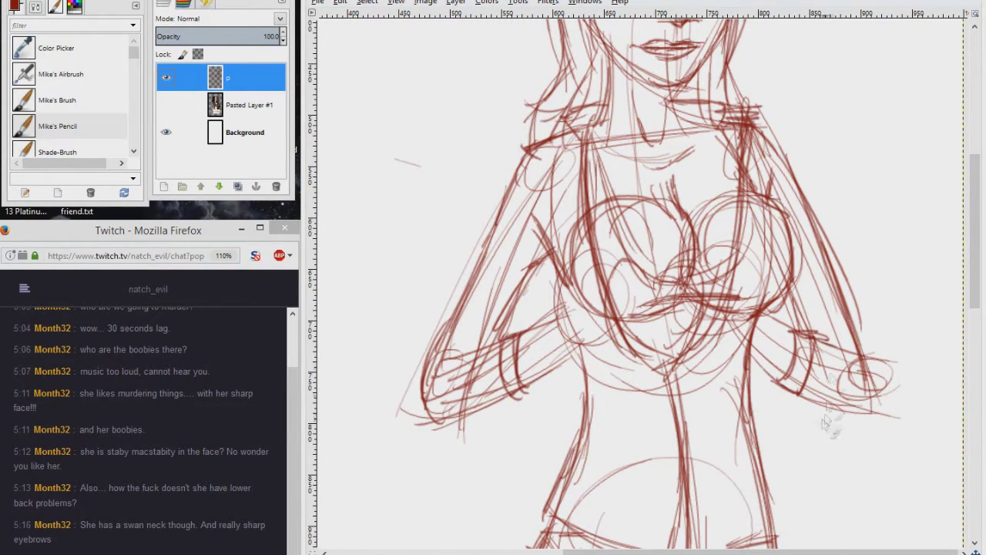
{"action": "left_click_drag", "start_coordinate": [878, 391], "coordinate": [797, 412]}
{"action": "scroll", "coordinate": [572, 364], "scroll_direction": "up", "scroll_amount": 4}
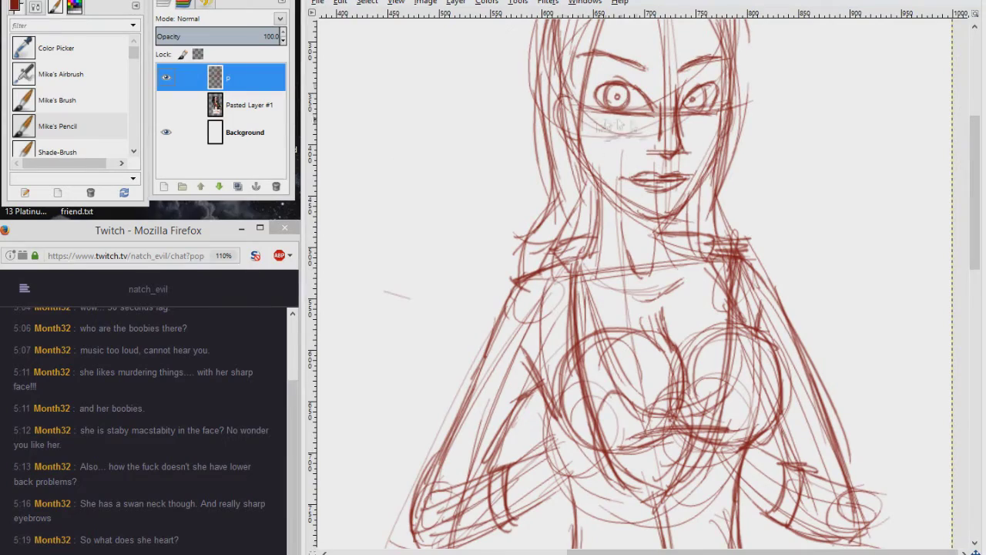
Step: Show the Pasted Layer #1 reference and move it up and left until the heart-hands photo sits beside the torso
{"action": "scroll", "coordinate": [631, 285], "scroll_direction": "up", "scroll_amount": 3}
{"action": "scroll", "coordinate": [632, 285], "scroll_direction": "down", "scroll_amount": 5}
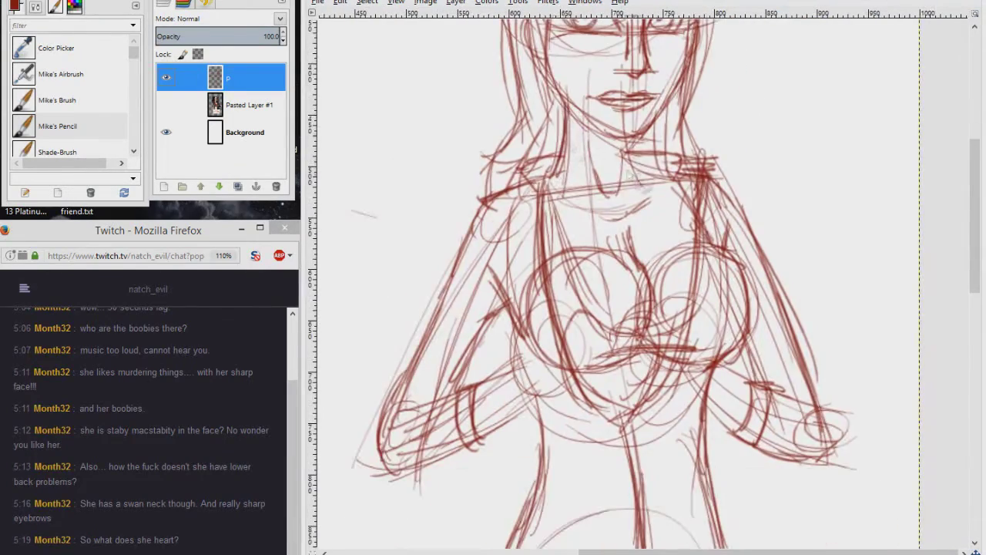
{"action": "scroll", "coordinate": [487, 269], "scroll_direction": "down", "scroll_amount": 4}
{"action": "scroll", "coordinate": [828, 254], "scroll_direction": "down", "scroll_amount": 2}
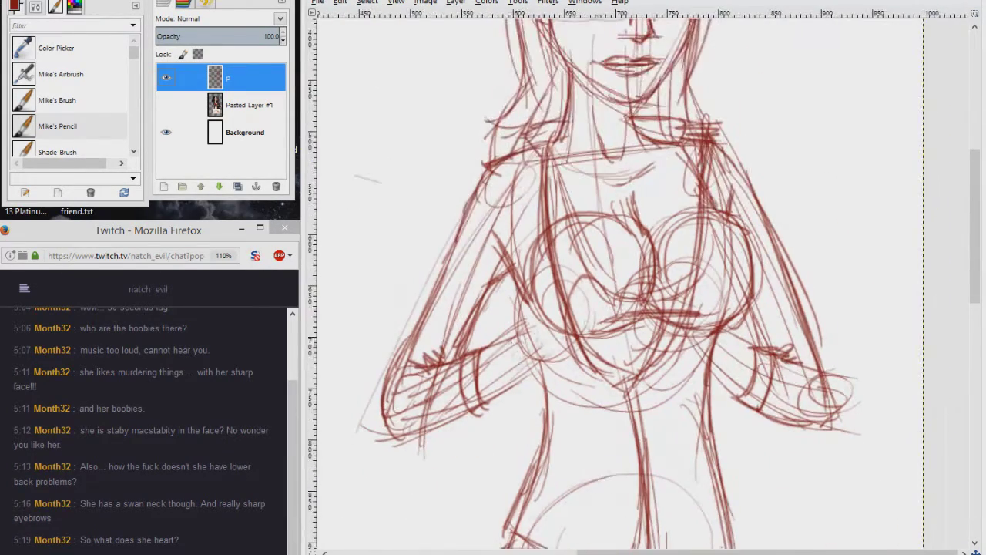
{"action": "scroll", "coordinate": [828, 255], "scroll_direction": "down", "scroll_amount": 2}
{"action": "left_click", "coordinate": [167, 106]}
{"action": "left_click", "coordinate": [231, 106]}
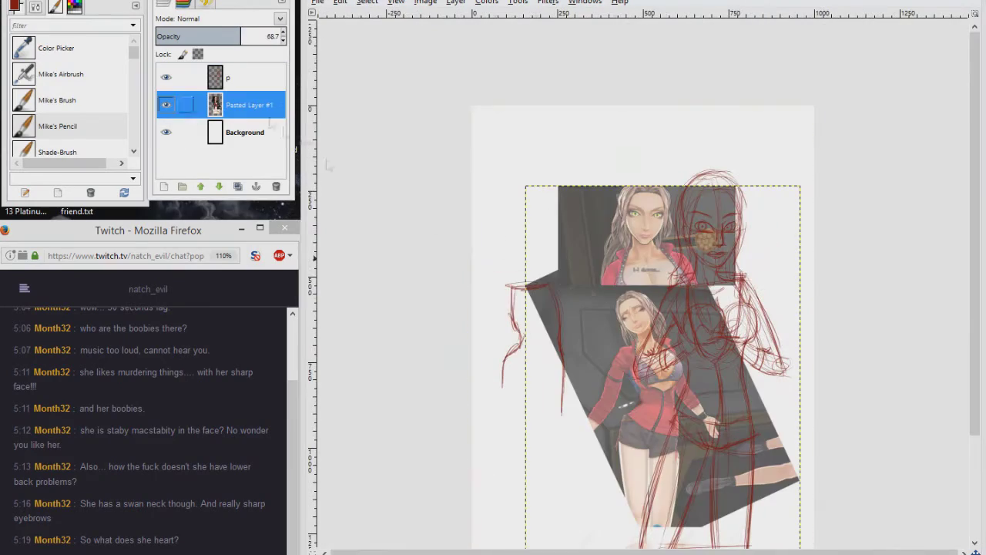
{"action": "left_click_drag", "start_coordinate": [649, 424], "coordinate": [592, 268]}
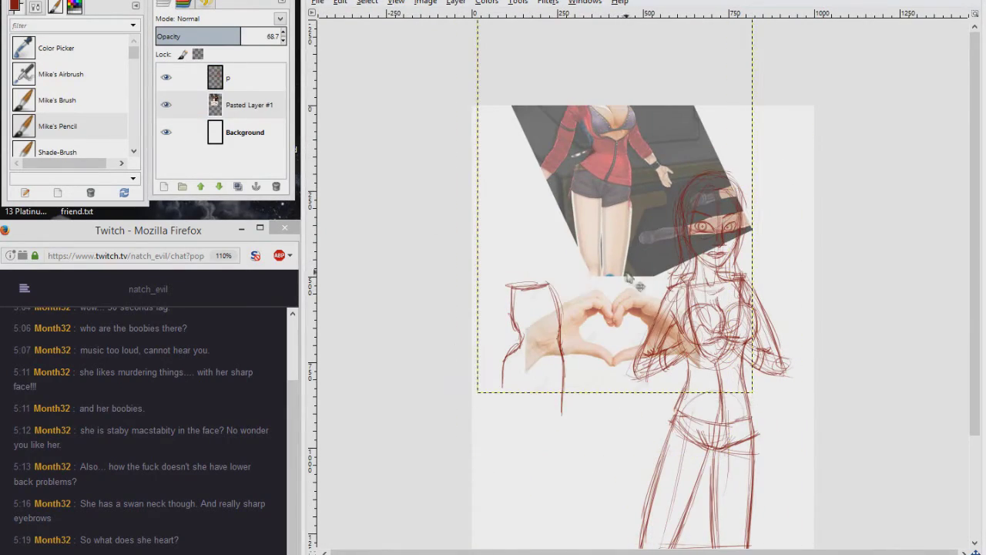
Step: Set the foreground colour to dark blue 06067c and sketch the waistband and centre front lines on layer p
{"action": "left_click", "coordinate": [231, 77]}
{"action": "left_click", "coordinate": [14, 6]}
{"action": "left_click", "coordinate": [120, 89]}
{"action": "scroll", "coordinate": [743, 347], "scroll_direction": "up", "scroll_amount": 7}
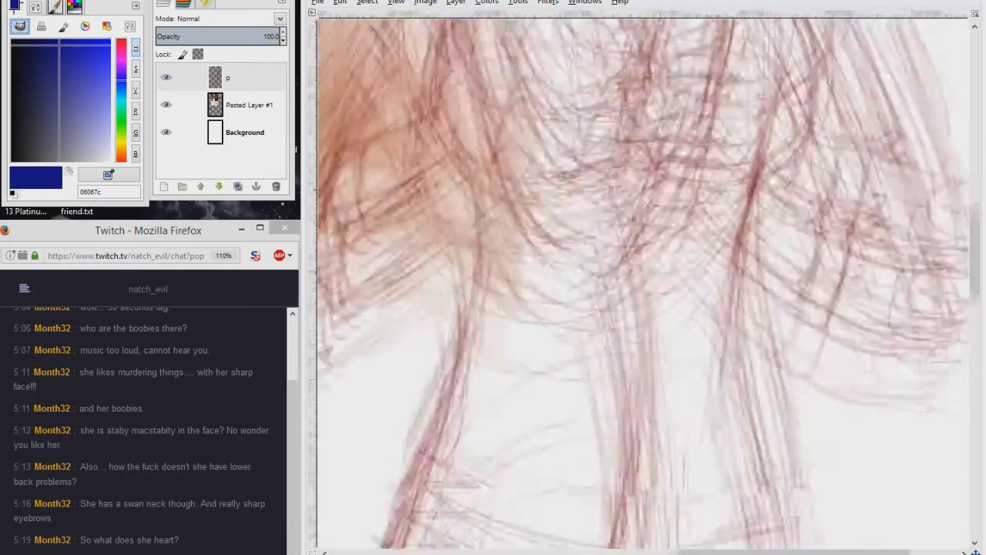
{"action": "scroll", "coordinate": [742, 347], "scroll_direction": "down", "scroll_amount": 2}
{"action": "left_click_drag", "start_coordinate": [459, 297], "coordinate": [797, 333]}
{"action": "mouse_move", "coordinate": [658, 285]}
{"action": "left_mouse_down"}
{"action": "mouse_move", "coordinate": [661, 350]}
{"action": "mouse_move", "coordinate": [635, 481]}
{"action": "left_mouse_up"}
{"action": "left_click_drag", "start_coordinate": [662, 339], "coordinate": [659, 477]}
{"action": "left_click_drag", "start_coordinate": [429, 306], "coordinate": [550, 326]}
{"action": "left_click_drag", "start_coordinate": [440, 346], "coordinate": [562, 352]}
Step: Sketch both hands forming a heart in front of the chest, then hide the reference layer
{"action": "scroll", "coordinate": [639, 308], "scroll_direction": "up", "scroll_amount": 2}
{"action": "left_click_drag", "start_coordinate": [515, 200], "coordinate": [455, 304]}
{"action": "left_click_drag", "start_coordinate": [474, 354], "coordinate": [539, 334]}
{"action": "left_click_drag", "start_coordinate": [716, 233], "coordinate": [780, 304]}
{"action": "left_click_drag", "start_coordinate": [674, 331], "coordinate": [729, 339]}
{"action": "left_click_drag", "start_coordinate": [712, 230], "coordinate": [759, 286]}
{"action": "scroll", "coordinate": [598, 300], "scroll_direction": "down", "scroll_amount": 2}
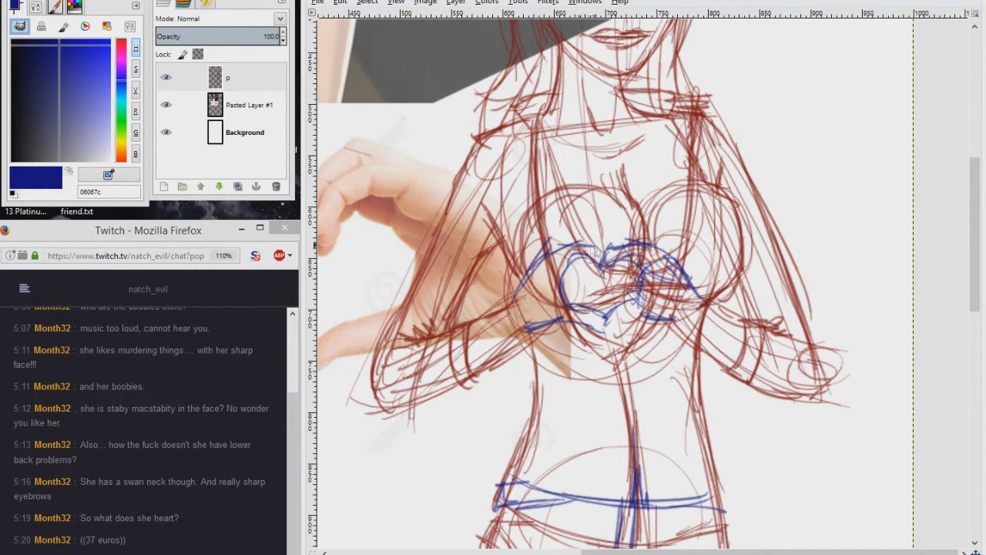
{"action": "left_click", "coordinate": [166, 105]}
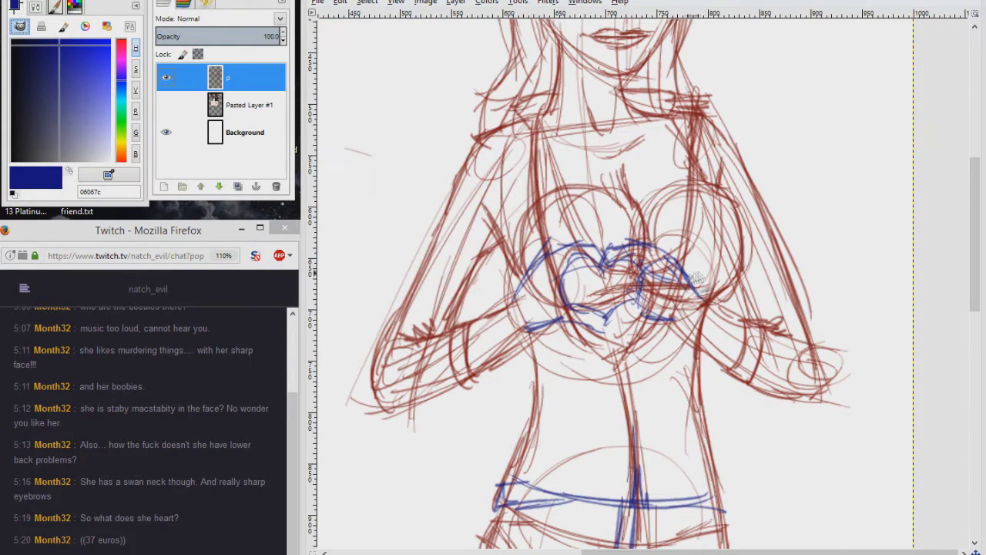
{"action": "scroll", "coordinate": [630, 273], "scroll_direction": "up", "scroll_amount": 1}
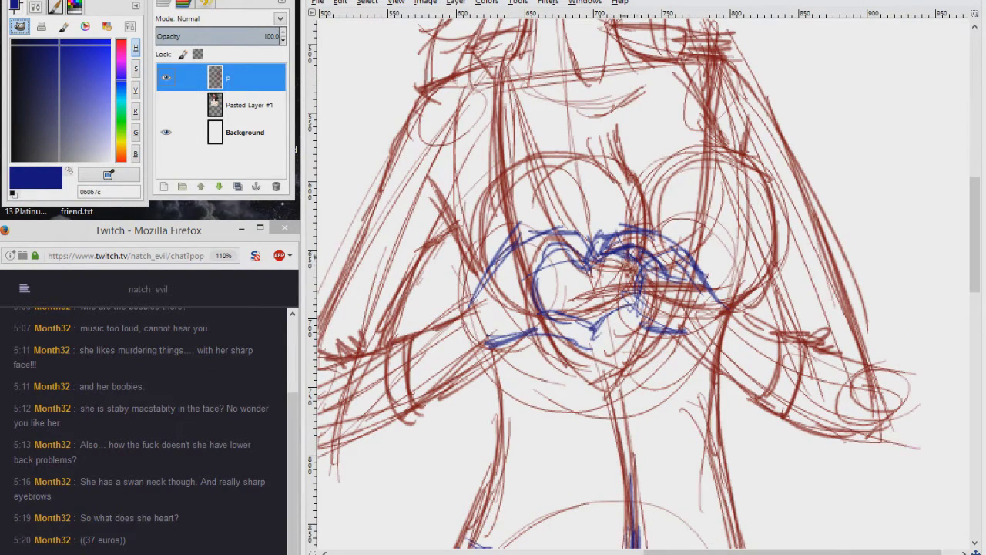
{"action": "mouse_move", "coordinate": [656, 306]}
{"action": "left_mouse_down"}
{"action": "mouse_move", "coordinate": [661, 254]}
{"action": "mouse_move", "coordinate": [733, 305]}
{"action": "left_mouse_up"}
{"action": "key", "text": "ctrl+z"}
{"action": "key", "text": "ctrl+z"}
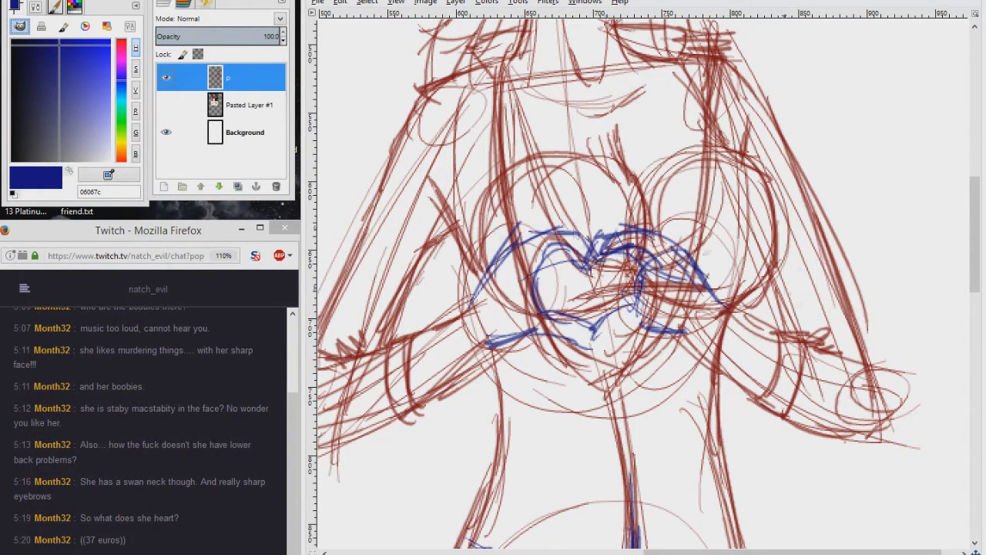
Step: Add a new layer above the sketch and redraw the heart-shaped hands on it with darker blue strokes
{"action": "left_click", "coordinate": [163, 187]}
{"action": "key", "text": "Return"}
{"action": "left_click_drag", "start_coordinate": [665, 248], "coordinate": [635, 323]}
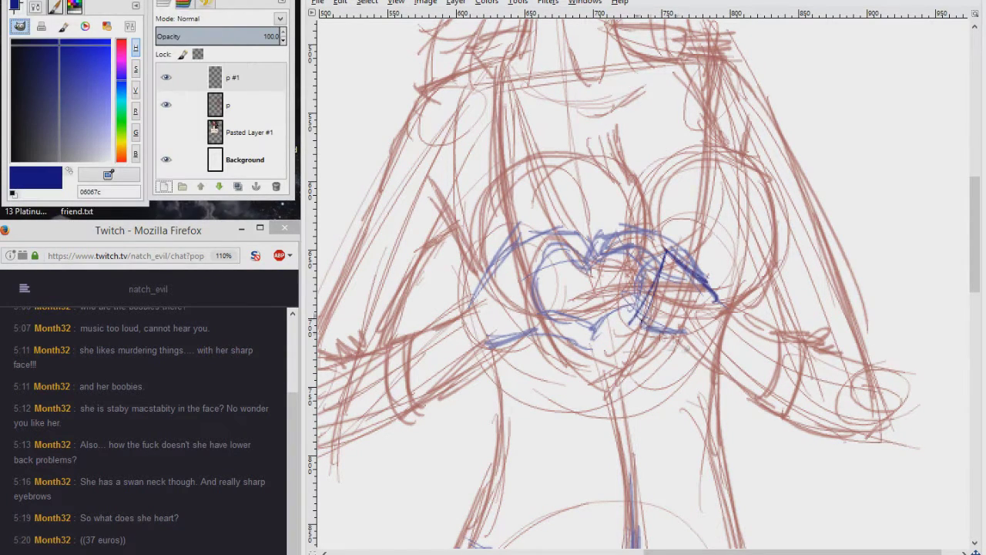
{"action": "left_click_drag", "start_coordinate": [515, 245], "coordinate": [543, 310]}
{"action": "mouse_move", "coordinate": [517, 228]}
{"action": "left_mouse_down"}
{"action": "mouse_move", "coordinate": [469, 308]}
{"action": "mouse_move", "coordinate": [549, 317]}
{"action": "mouse_move", "coordinate": [641, 306]}
{"action": "left_mouse_up"}
{"action": "left_click_drag", "start_coordinate": [590, 343], "coordinate": [640, 312]}
Step: Show the Pasted Layer #1 reference and strengthen the lower inner edge of the heart formed by the hands
{"action": "scroll", "coordinate": [574, 208], "scroll_direction": "up", "scroll_amount": 3}
{"action": "scroll", "coordinate": [574, 208], "scroll_direction": "down", "scroll_amount": 3}
{"action": "scroll", "coordinate": [639, 293], "scroll_direction": "up", "scroll_amount": 1}
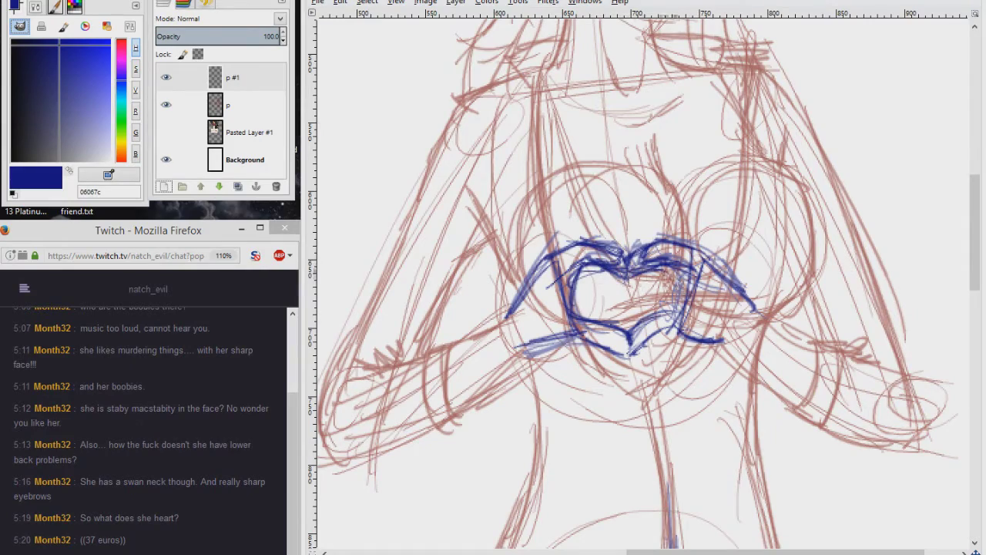
{"action": "left_click", "coordinate": [166, 131]}
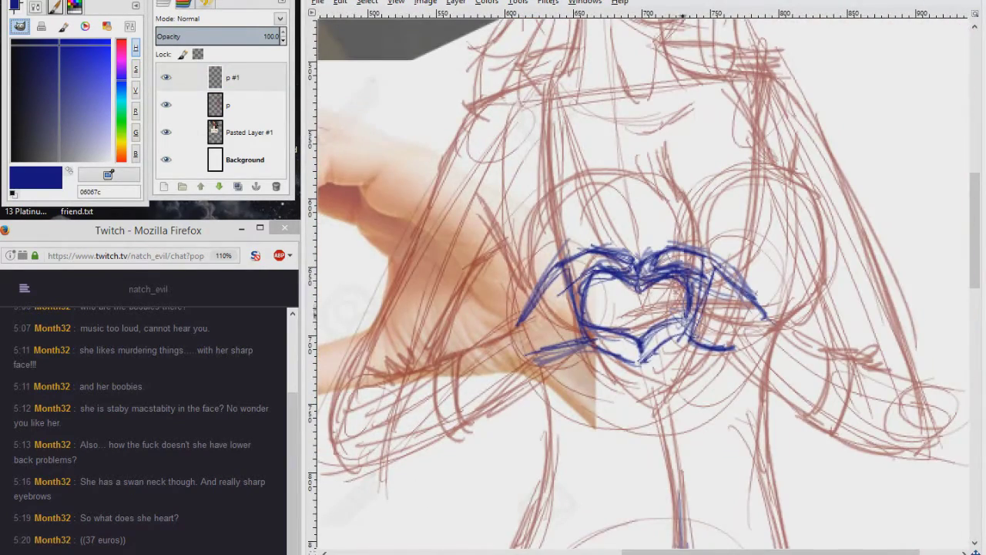
{"action": "left_click_drag", "start_coordinate": [688, 304], "coordinate": [643, 355]}
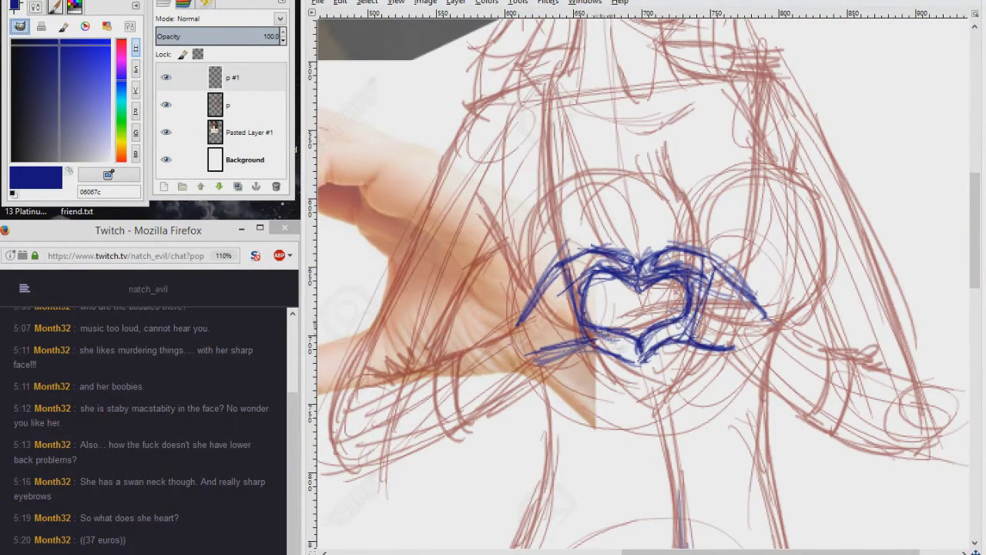
{"action": "left_click", "coordinate": [166, 105]}
{"action": "left_click", "coordinate": [166, 105]}
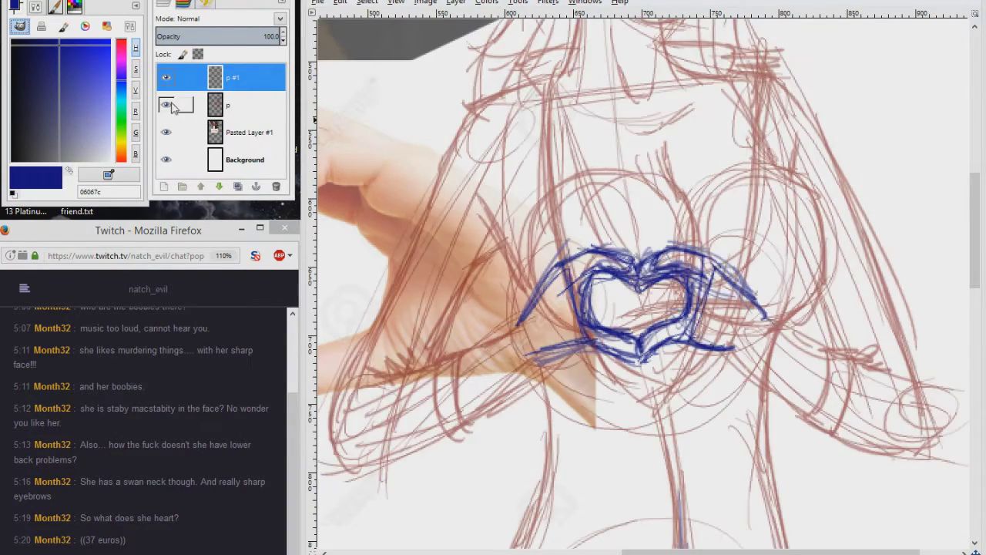
Step: Select the area around the blue heart hands and scale it to 294 × 210 px, shifted slightly down
{"action": "key", "text": "shift+ctrl+j"}
{"action": "scroll", "coordinate": [682, 275], "scroll_direction": "up", "scroll_amount": 2}
{"action": "scroll", "coordinate": [694, 285], "scroll_direction": "down", "scroll_amount": 2}
{"action": "scroll", "coordinate": [755, 300], "scroll_direction": "down", "scroll_amount": 1}
{"action": "scroll", "coordinate": [755, 300], "scroll_direction": "up", "scroll_amount": 2}
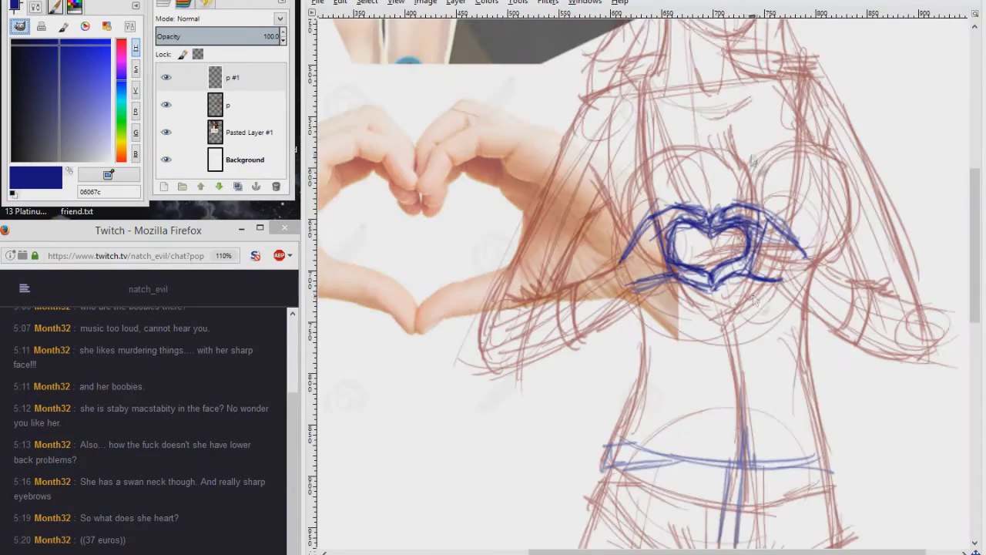
{"action": "left_click_drag", "start_coordinate": [605, 166], "coordinate": [829, 331]}
{"action": "key", "text": "shift+s"}
{"action": "left_click", "coordinate": [829, 331]}
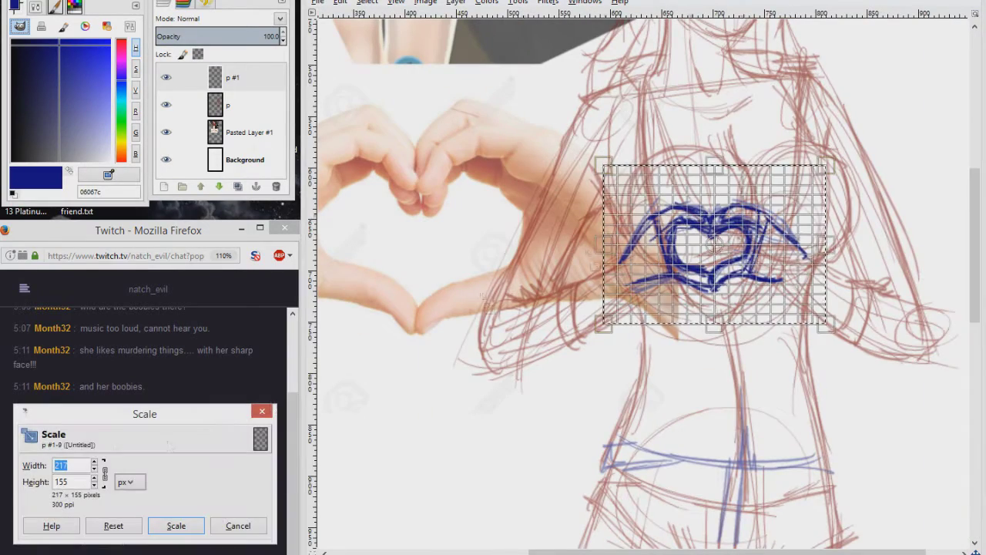
{"action": "left_click_drag", "start_coordinate": [731, 234], "coordinate": [731, 262]}
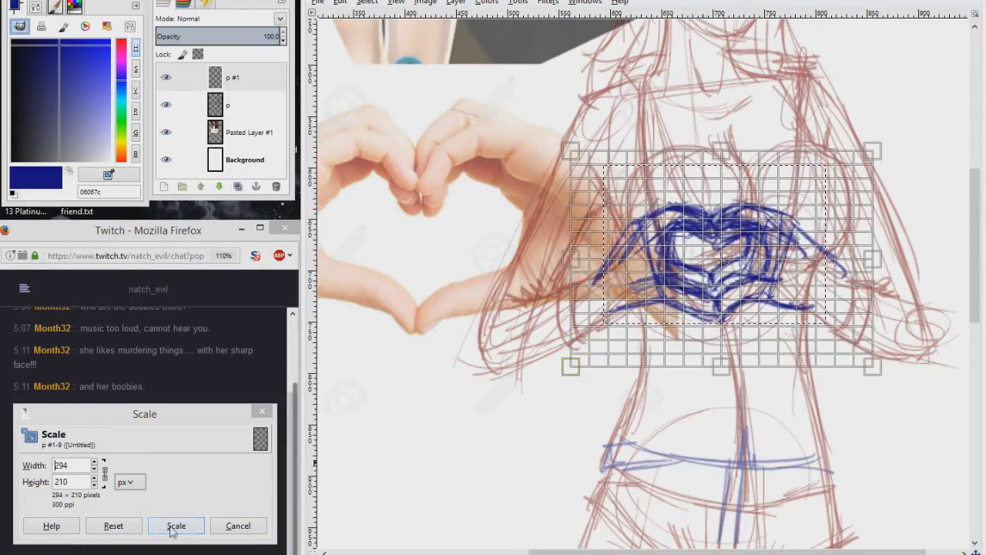
{"action": "left_click", "coordinate": [176, 525]}
Step: Merge the heart-hands layer p #1 down into the sketch layer p
{"action": "scroll", "coordinate": [626, 360], "scroll_direction": "up", "scroll_amount": 5}
{"action": "scroll", "coordinate": [626, 360], "scroll_direction": "down", "scroll_amount": 5}
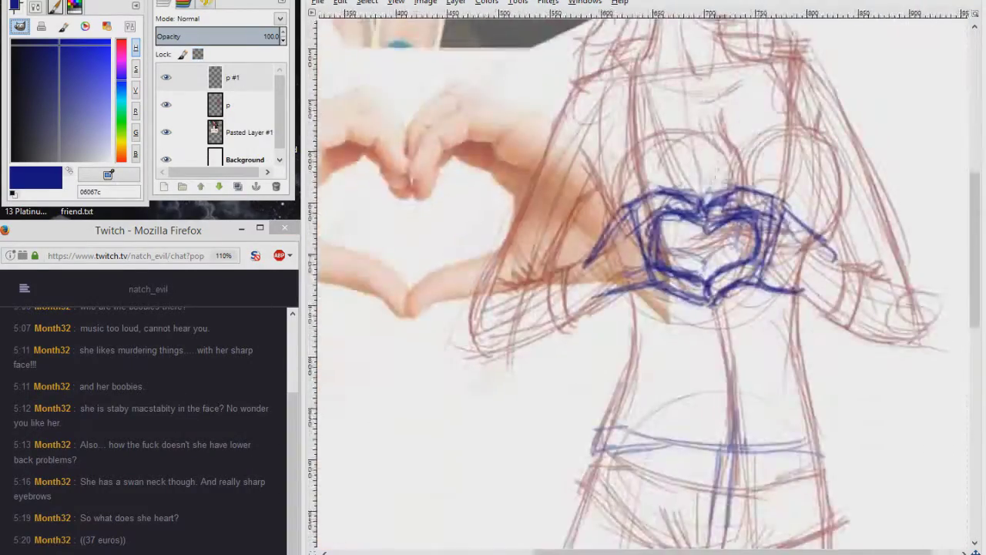
{"action": "scroll", "coordinate": [625, 359], "scroll_direction": "up", "scroll_amount": 5}
{"action": "right_click", "coordinate": [229, 81]}
{"action": "left_click", "coordinate": [279, 183]}
Step: Select the whole figure and scale it up toward the page's upper left to fill more of the canvas
{"action": "scroll", "coordinate": [614, 180], "scroll_direction": "down", "scroll_amount": 3}
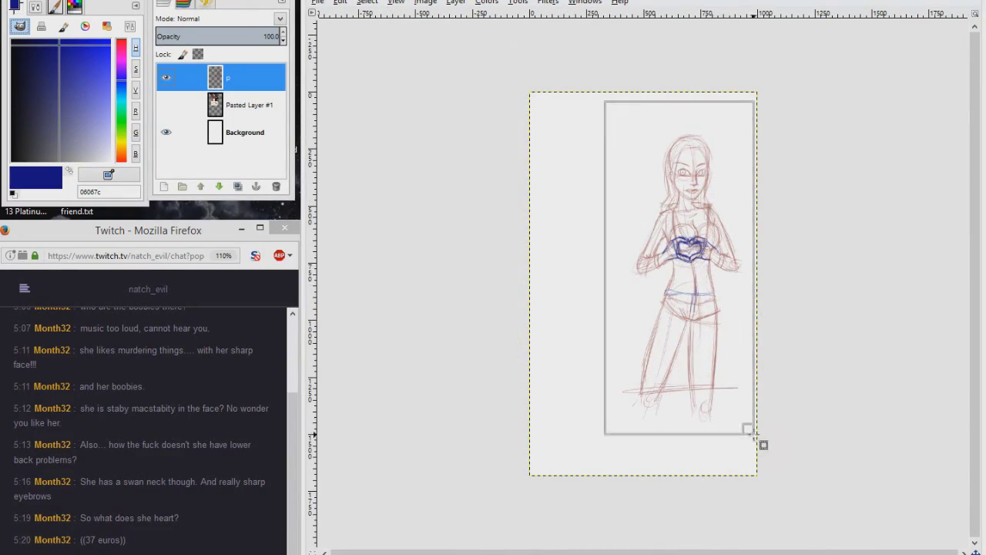
{"action": "left_click", "coordinate": [759, 439]}
{"action": "left_click_drag", "start_coordinate": [573, 100], "coordinate": [497, 60]}
{"action": "key", "text": "Return"}
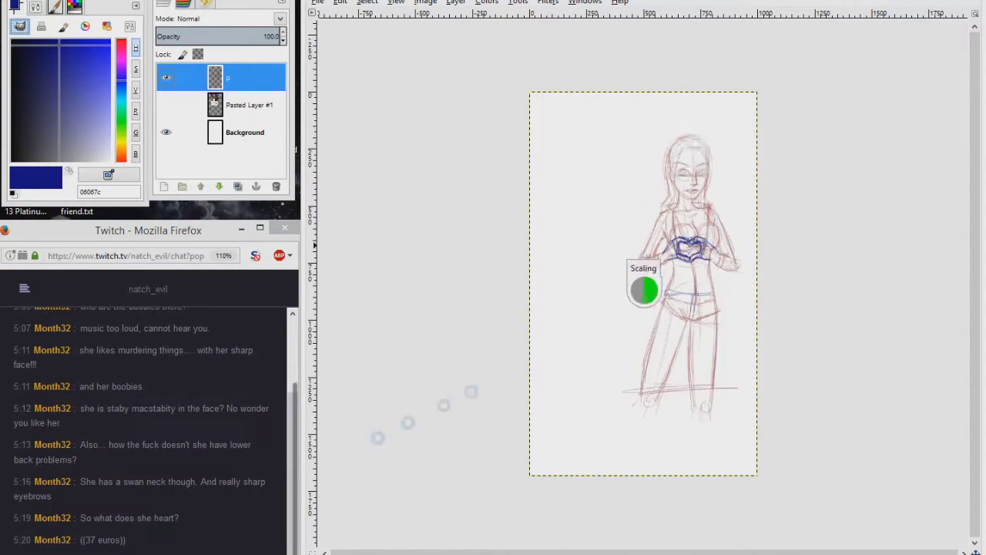
Step: Add a new layer named i for inking, reset the colours to default, and choose the Mike's Brush preset
{"action": "left_click", "coordinate": [164, 187]}
{"action": "type", "text": "i"}
{"action": "key", "text": "Return"}
{"action": "key", "text": "d"}
{"action": "left_click", "coordinate": [56, 8]}
{"action": "left_click_drag", "start_coordinate": [638, 137], "coordinate": [568, 262]}
{"action": "key", "text": "ctrl+z"}
Step: Save the image as Miras Heart in the Just Stuff folder of Scarlet Acres
{"action": "key", "text": "ctrl+s"}
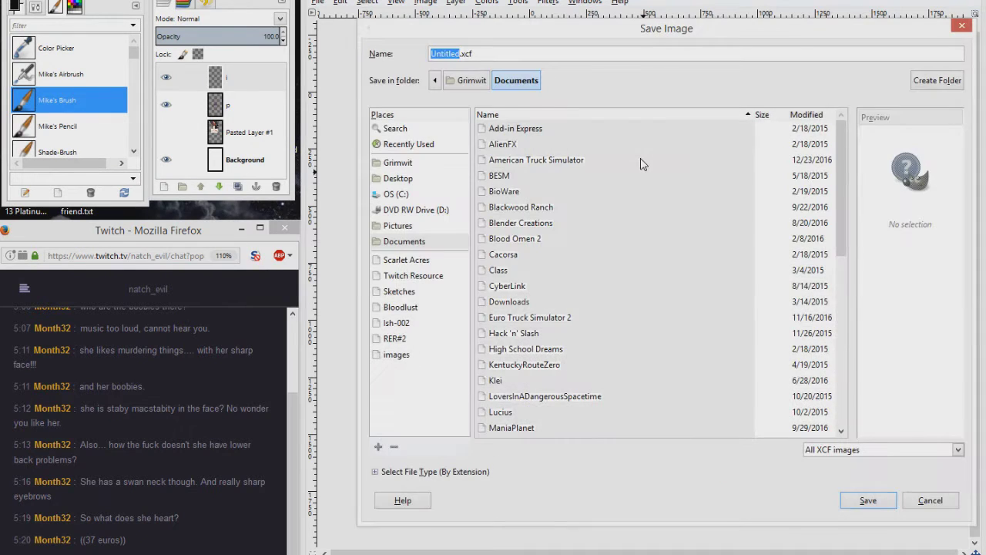
{"action": "left_click", "coordinate": [406, 260]}
{"action": "double_click", "coordinate": [510, 301]}
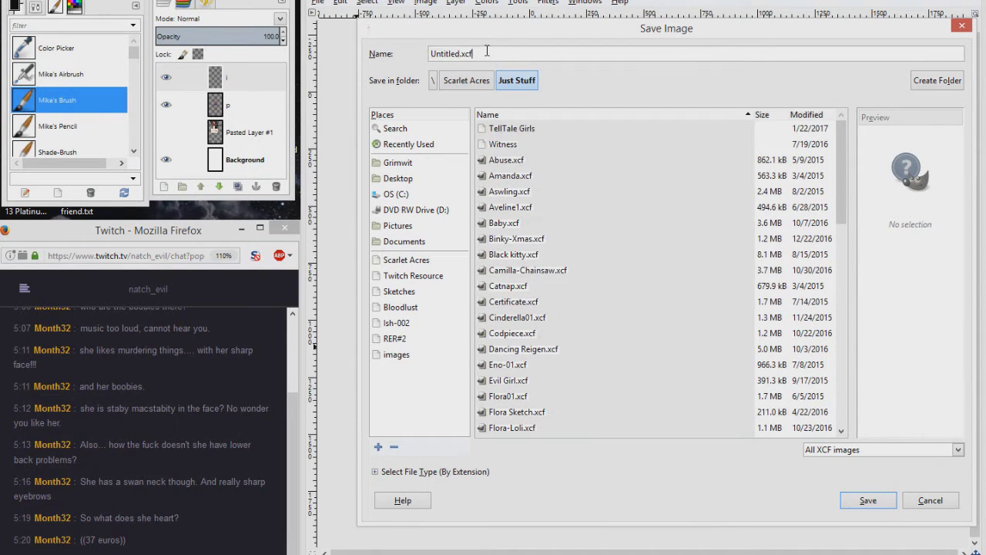
{"action": "type", "text": "Miras Heart"}
{"action": "key", "text": "Return"}
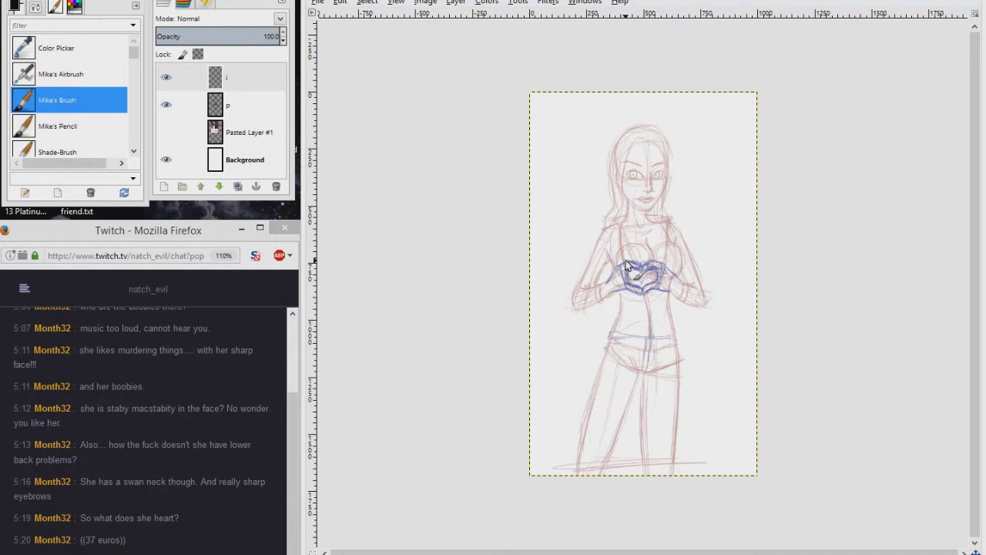
Step: Ink the nose and both eyes with their pupils and lashes over the sketched face on layer i
{"action": "scroll", "coordinate": [685, 154], "scroll_direction": "up", "scroll_amount": 5}
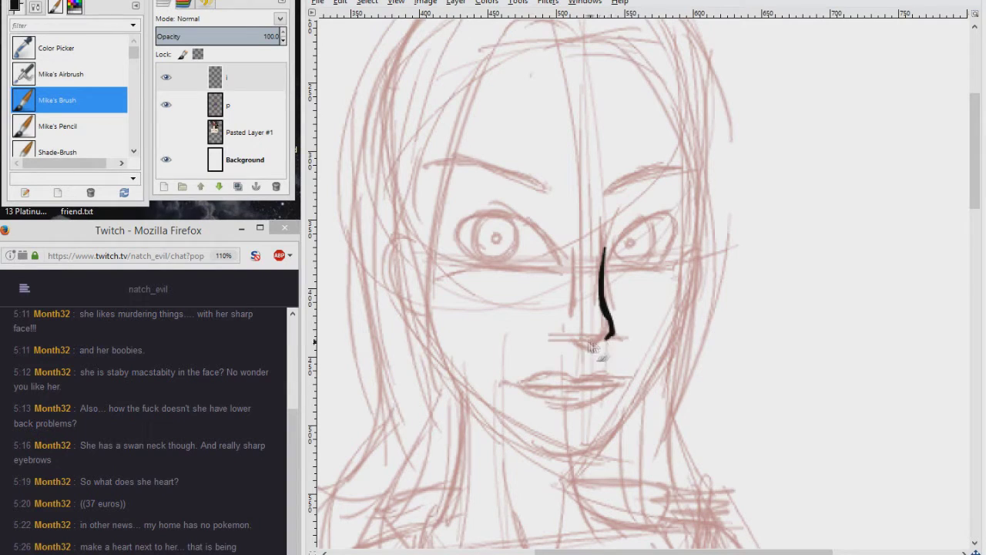
{"action": "left_click_drag", "start_coordinate": [567, 237], "coordinate": [570, 306]}
{"action": "left_click_drag", "start_coordinate": [610, 267], "coordinate": [674, 222]}
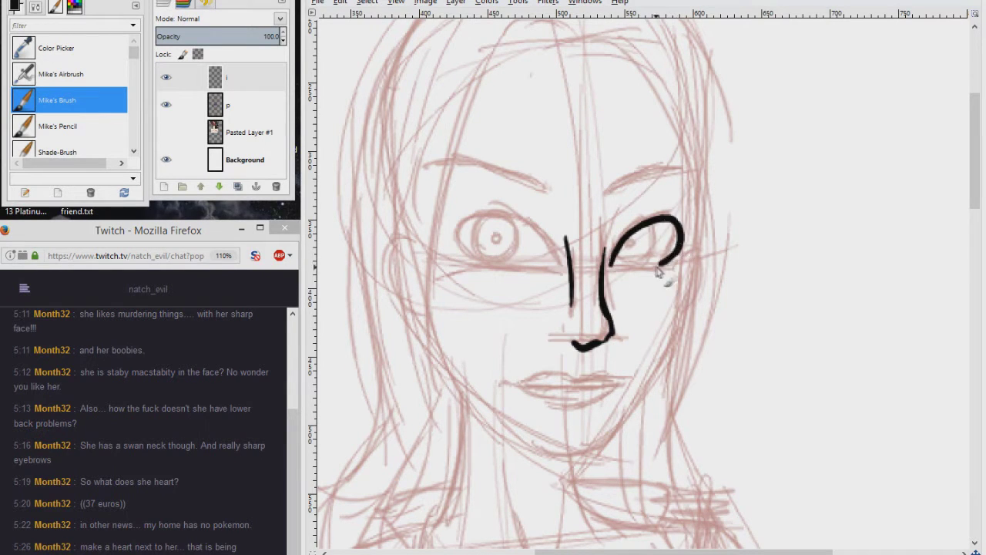
{"action": "left_click_drag", "start_coordinate": [651, 228], "coordinate": [649, 259]}
{"action": "mouse_move", "coordinate": [669, 227]}
{"action": "left_mouse_down"}
{"action": "mouse_move", "coordinate": [687, 215]}
{"action": "mouse_move", "coordinate": [700, 232]}
{"action": "left_mouse_up"}
{"action": "mouse_move", "coordinate": [556, 258]}
{"action": "left_mouse_down"}
{"action": "mouse_move", "coordinate": [490, 221]}
{"action": "mouse_move", "coordinate": [487, 268]}
{"action": "left_mouse_up"}
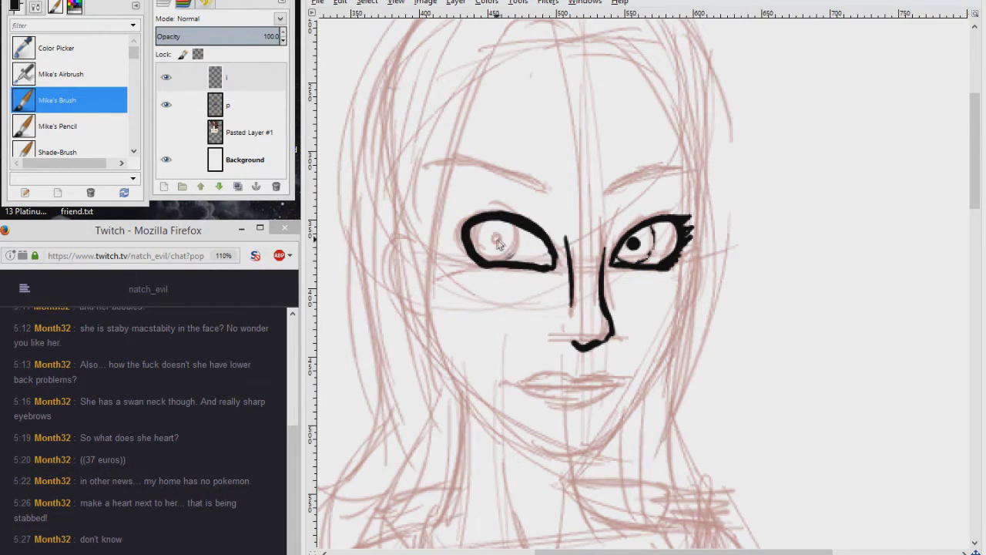
{"action": "left_click", "coordinate": [496, 239]}
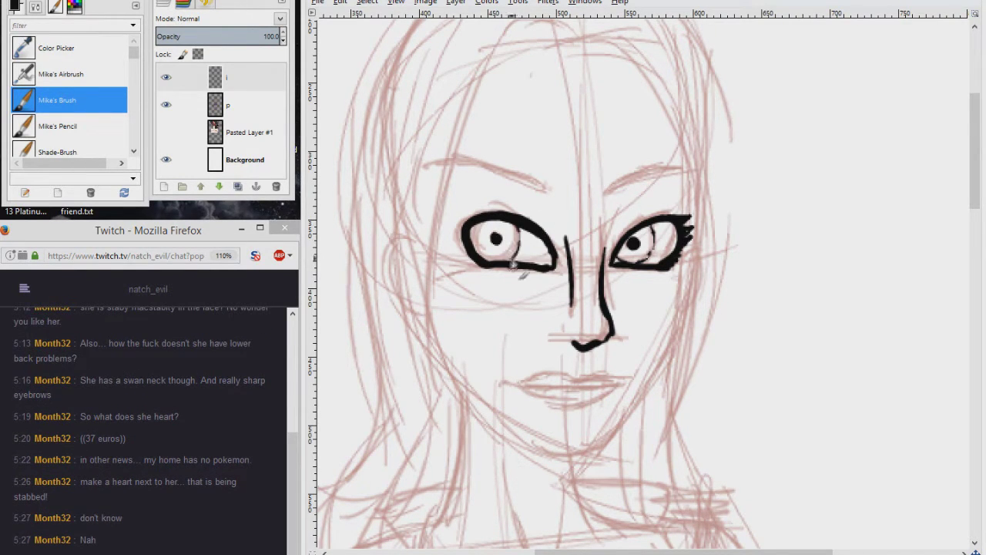
Step: Ink the hair from the parting down along the left side of the face, redoing the long side stroke
{"action": "scroll", "coordinate": [624, 366], "scroll_direction": "up", "scroll_amount": 2}
{"action": "scroll", "coordinate": [624, 366], "scroll_direction": "left", "scroll_amount": 1}
{"action": "mouse_move", "coordinate": [574, 85]}
{"action": "left_mouse_down"}
{"action": "mouse_move", "coordinate": [514, 104]}
{"action": "mouse_move", "coordinate": [500, 135]}
{"action": "left_mouse_up"}
{"action": "scroll", "coordinate": [501, 135], "scroll_direction": "down", "scroll_amount": 2}
{"action": "left_click_drag", "start_coordinate": [493, 192], "coordinate": [476, 437]}
{"action": "scroll", "coordinate": [476, 437], "scroll_direction": "up", "scroll_amount": 2}
{"action": "scroll", "coordinate": [476, 438], "scroll_direction": "down", "scroll_amount": 4}
{"action": "key", "text": "ctrl+z"}
{"action": "mouse_move", "coordinate": [432, 135]}
{"action": "left_mouse_down"}
{"action": "mouse_move", "coordinate": [470, 370]}
{"action": "mouse_move", "coordinate": [426, 197]}
{"action": "mouse_move", "coordinate": [462, 402]}
{"action": "left_mouse_up"}
Step: Ink the hairline across the forehead and the hair lines falling along the right side of the face
{"action": "scroll", "coordinate": [462, 401], "scroll_direction": "up", "scroll_amount": 3}
{"action": "scroll", "coordinate": [462, 400], "scroll_direction": "right", "scroll_amount": 2}
{"action": "mouse_move", "coordinate": [400, 164]}
{"action": "left_mouse_down"}
{"action": "mouse_move", "coordinate": [508, 158]}
{"action": "mouse_move", "coordinate": [582, 208]}
{"action": "left_mouse_up"}
{"action": "scroll", "coordinate": [582, 208], "scroll_direction": "down", "scroll_amount": 4}
{"action": "left_click_drag", "start_coordinate": [548, 162], "coordinate": [531, 331]}
{"action": "scroll", "coordinate": [552, 336], "scroll_direction": "up", "scroll_amount": 4}
{"action": "left_click_drag", "start_coordinate": [460, 120], "coordinate": [548, 142]}
{"action": "scroll", "coordinate": [593, 176], "scroll_direction": "down", "scroll_amount": 3}
{"action": "scroll", "coordinate": [570, 185], "scroll_direction": "down", "scroll_amount": 2}
{"action": "left_click_drag", "start_coordinate": [551, 212], "coordinate": [518, 376]}
Step: Ink the eyebrows as thick tapered strokes, redoing the one above the left eye
{"action": "scroll", "coordinate": [518, 376], "scroll_direction": "up", "scroll_amount": 5}
{"action": "scroll", "coordinate": [563, 218], "scroll_direction": "down", "scroll_amount": 2}
{"action": "scroll", "coordinate": [563, 218], "scroll_direction": "left", "scroll_amount": 2}
{"action": "left_click_drag", "start_coordinate": [406, 194], "coordinate": [493, 218]}
{"action": "key", "text": "ctrl+z"}
{"action": "left_click_drag", "start_coordinate": [404, 192], "coordinate": [497, 216]}
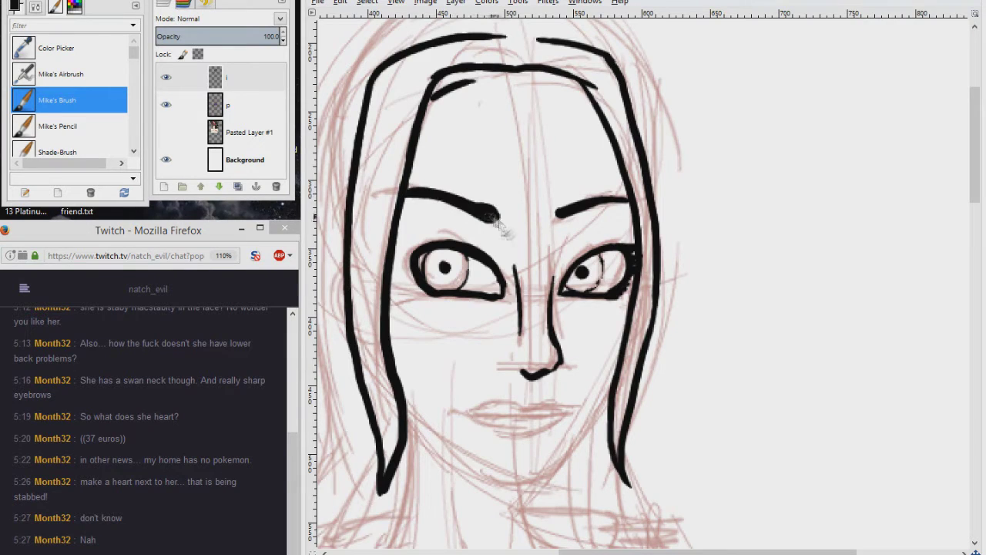
Step: Ink the lips and the jawline running down to the chin
{"action": "scroll", "coordinate": [493, 221], "scroll_direction": "down", "scroll_amount": 4}
{"action": "scroll", "coordinate": [491, 239], "scroll_direction": "right", "scroll_amount": 1}
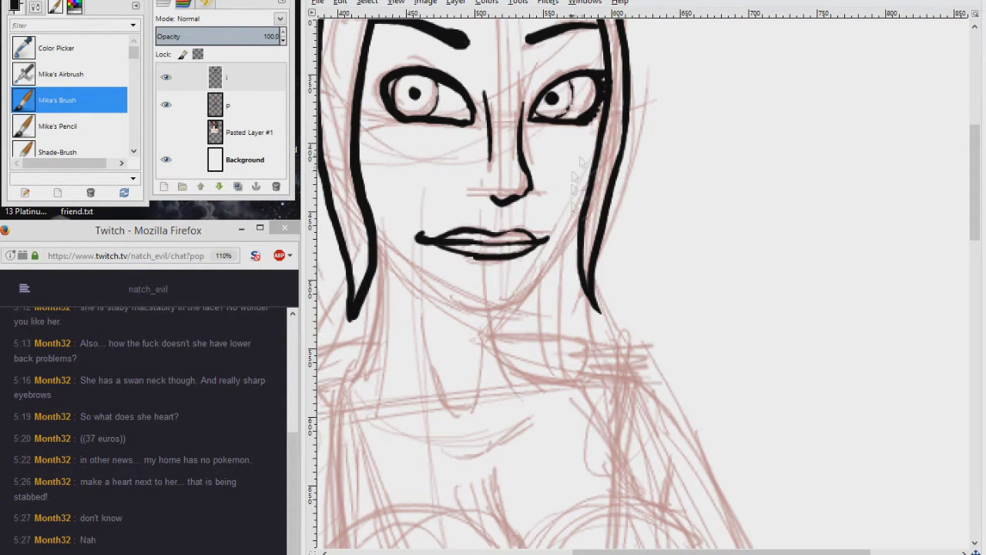
{"action": "left_click_drag", "start_coordinate": [583, 202], "coordinate": [491, 310]}
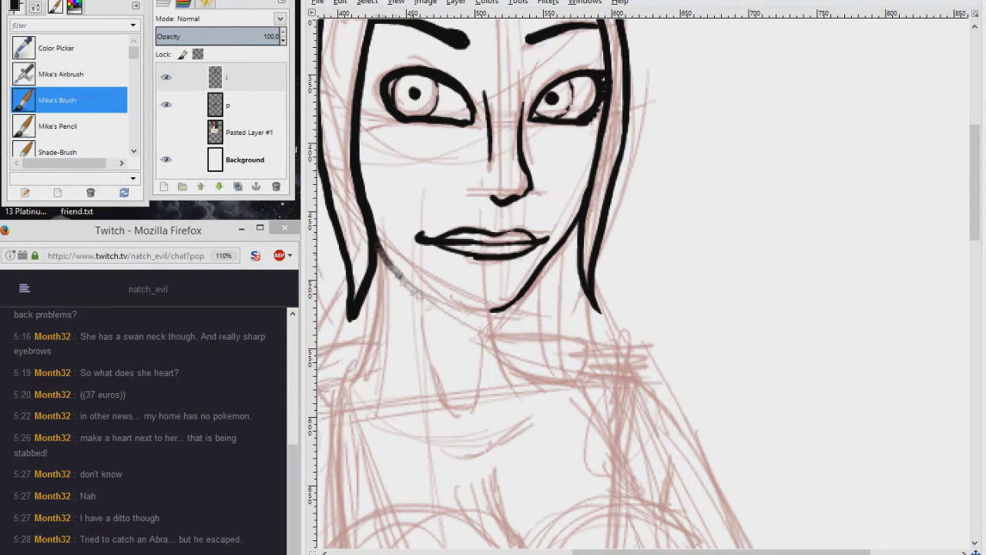
Step: Ink the outer contour of the hair from the crown down the left side of the head
{"action": "scroll", "coordinate": [416, 301], "scroll_direction": "up", "scroll_amount": 4}
{"action": "scroll", "coordinate": [416, 301], "scroll_direction": "left", "scroll_amount": 1}
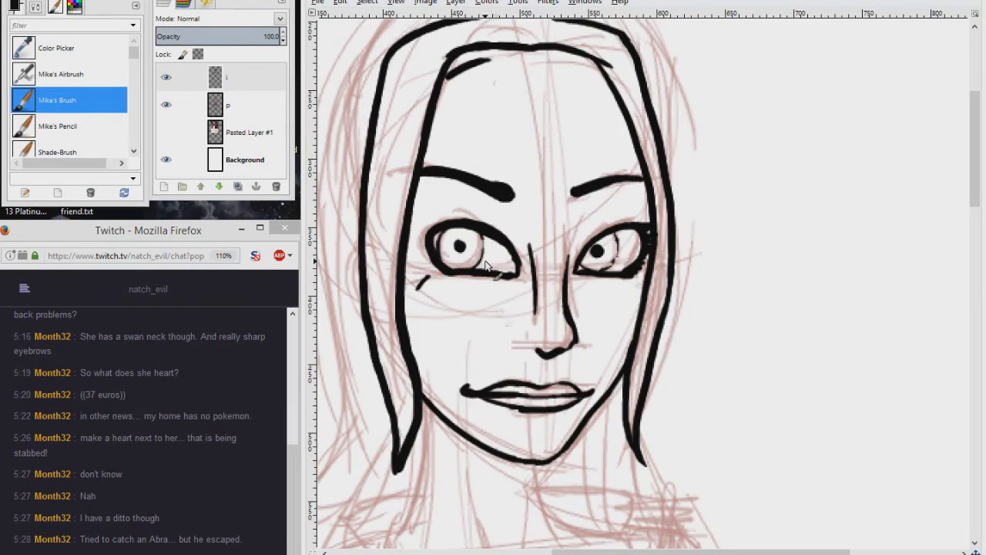
{"action": "scroll", "coordinate": [486, 266], "scroll_direction": "up", "scroll_amount": 2}
{"action": "left_click_drag", "start_coordinate": [475, 182], "coordinate": [605, 124]}
{"action": "scroll", "coordinate": [462, 231], "scroll_direction": "down", "scroll_amount": 1}
{"action": "left_click_drag", "start_coordinate": [435, 123], "coordinate": [400, 328]}
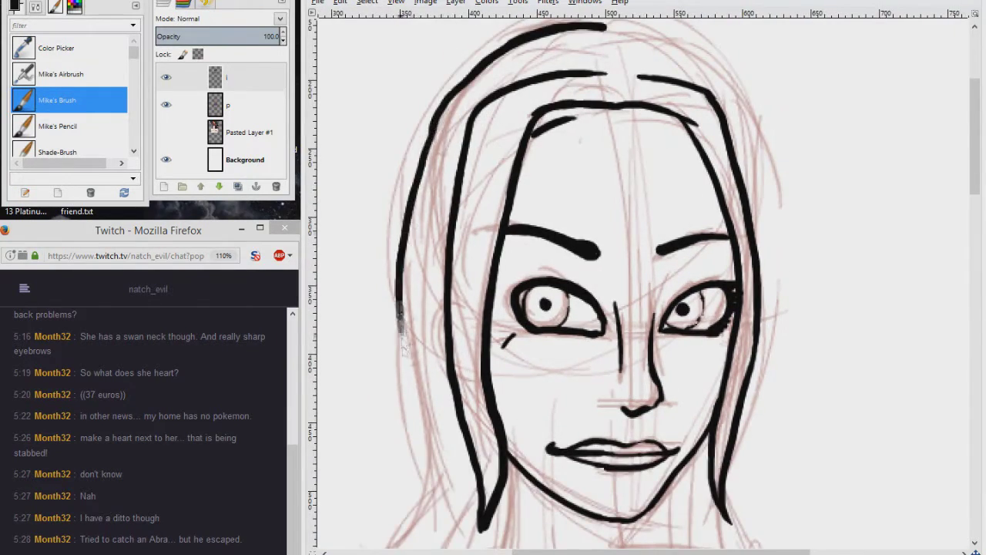
Step: Ink the throat notch, the collarbone line and the jacket collar below the chin
{"action": "scroll", "coordinate": [401, 328], "scroll_direction": "down", "scroll_amount": 2}
{"action": "scroll", "coordinate": [462, 308], "scroll_direction": "down", "scroll_amount": 3}
{"action": "scroll", "coordinate": [500, 308], "scroll_direction": "up", "scroll_amount": 2}
{"action": "left_click_drag", "start_coordinate": [505, 294], "coordinate": [548, 304]}
{"action": "left_click_drag", "start_coordinate": [531, 389], "coordinate": [638, 356]}
{"action": "mouse_move", "coordinate": [561, 235]}
{"action": "left_mouse_down"}
{"action": "mouse_move", "coordinate": [605, 312]}
{"action": "mouse_move", "coordinate": [670, 266]}
{"action": "mouse_move", "coordinate": [662, 316]}
{"action": "left_mouse_up"}
{"action": "left_click_drag", "start_coordinate": [453, 173], "coordinate": [420, 331]}
Step: Ink the left shoulder and the outer and inner edges of that jacket sleeve
{"action": "scroll", "coordinate": [424, 308], "scroll_direction": "down", "scroll_amount": 2}
{"action": "scroll", "coordinate": [424, 308], "scroll_direction": "left", "scroll_amount": 2}
{"action": "left_click_drag", "start_coordinate": [543, 192], "coordinate": [477, 271]}
{"action": "scroll", "coordinate": [493, 270], "scroll_direction": "down", "scroll_amount": 3}
{"action": "mouse_move", "coordinate": [594, 163]}
{"action": "left_mouse_down"}
{"action": "mouse_move", "coordinate": [512, 258]}
{"action": "mouse_move", "coordinate": [508, 341]}
{"action": "left_mouse_up"}
{"action": "scroll", "coordinate": [509, 261], "scroll_direction": "down", "scroll_amount": 2}
{"action": "scroll", "coordinate": [492, 308], "scroll_direction": "down", "scroll_amount": 3}
{"action": "scroll", "coordinate": [493, 309], "scroll_direction": "left", "scroll_amount": 2}
{"action": "mouse_move", "coordinate": [562, 23]}
{"action": "left_mouse_down"}
{"action": "mouse_move", "coordinate": [407, 286]}
{"action": "mouse_move", "coordinate": [436, 450]}
{"action": "left_mouse_up"}
{"action": "left_click_drag", "start_coordinate": [626, 153], "coordinate": [546, 273]}
Step: Ink the cuff, the fabric folds and the elbow curve of the left sleeve
{"action": "left_click_drag", "start_coordinate": [458, 323], "coordinate": [597, 293]}
{"action": "left_click_drag", "start_coordinate": [485, 308], "coordinate": [555, 270]}
{"action": "scroll", "coordinate": [539, 293], "scroll_direction": "down", "scroll_amount": 3}
{"action": "scroll", "coordinate": [539, 292], "scroll_direction": "right", "scroll_amount": 1}
{"action": "left_click_drag", "start_coordinate": [516, 208], "coordinate": [524, 301]}
{"action": "mouse_move", "coordinate": [481, 216]}
{"action": "left_mouse_down"}
{"action": "mouse_move", "coordinate": [507, 309]}
{"action": "mouse_move", "coordinate": [377, 353]}
{"action": "left_mouse_up"}
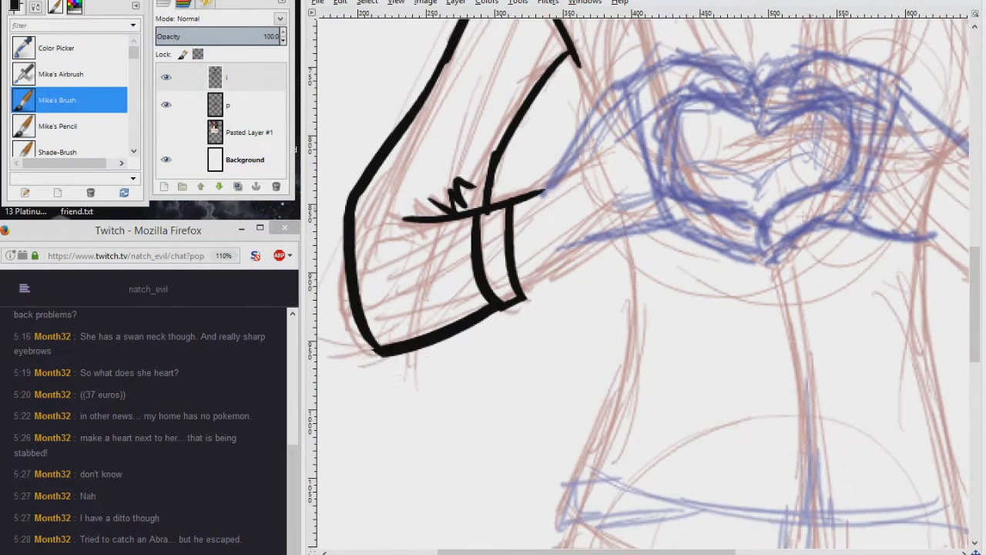
Step: Ink the cuff, lower forearm edge and fabric folds of the right sleeve
{"action": "scroll", "coordinate": [670, 262], "scroll_direction": "right", "scroll_amount": 5}
{"action": "scroll", "coordinate": [670, 262], "scroll_direction": "up", "scroll_amount": 1}
{"action": "left_click_drag", "start_coordinate": [669, 255], "coordinate": [632, 353]}
{"action": "left_click_drag", "start_coordinate": [668, 254], "coordinate": [755, 287]}
{"action": "left_click_drag", "start_coordinate": [697, 269], "coordinate": [664, 376]}
{"action": "left_click_drag", "start_coordinate": [632, 353], "coordinate": [786, 402]}
{"action": "scroll", "coordinate": [782, 400], "scroll_direction": "up", "scroll_amount": 3}
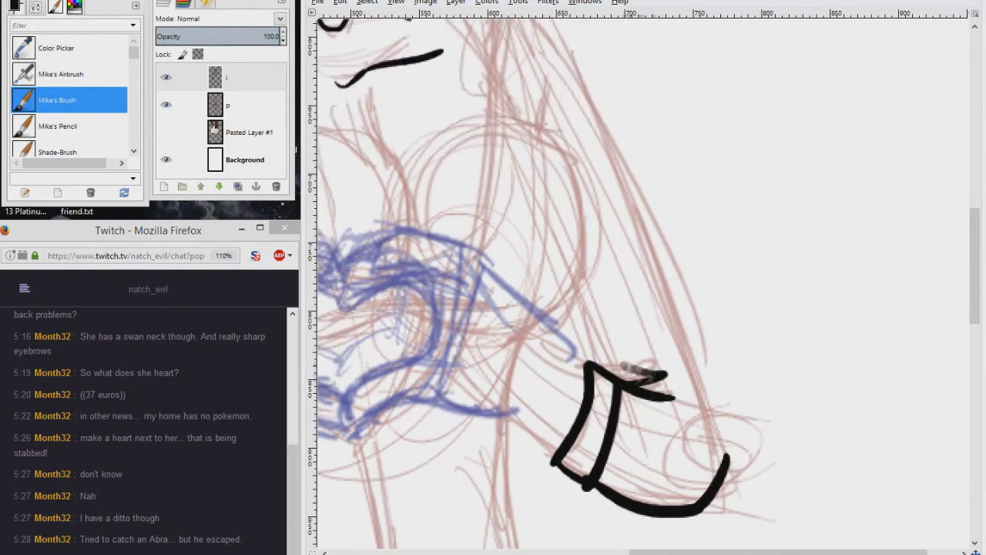
{"action": "left_click_drag", "start_coordinate": [616, 312], "coordinate": [668, 390]}
Step: Ink the right jacket opening with its bust contour, the cleavage line and the shoulder seam, undoing one stray stroke
{"action": "scroll", "coordinate": [668, 390], "scroll_direction": "left", "scroll_amount": 6}
{"action": "left_click_drag", "start_coordinate": [658, 169], "coordinate": [739, 368]}
{"action": "scroll", "coordinate": [739, 368], "scroll_direction": "up", "scroll_amount": 2}
{"action": "left_click_drag", "start_coordinate": [581, 266], "coordinate": [615, 362]}
{"action": "scroll", "coordinate": [615, 362], "scroll_direction": "down", "scroll_amount": 2}
{"action": "scroll", "coordinate": [615, 362], "scroll_direction": "right", "scroll_amount": 2}
{"action": "mouse_move", "coordinate": [652, 205]}
{"action": "left_mouse_down"}
{"action": "mouse_move", "coordinate": [628, 137]}
{"action": "mouse_move", "coordinate": [688, 250]}
{"action": "left_mouse_up"}
{"action": "key", "text": "ctrl+z"}
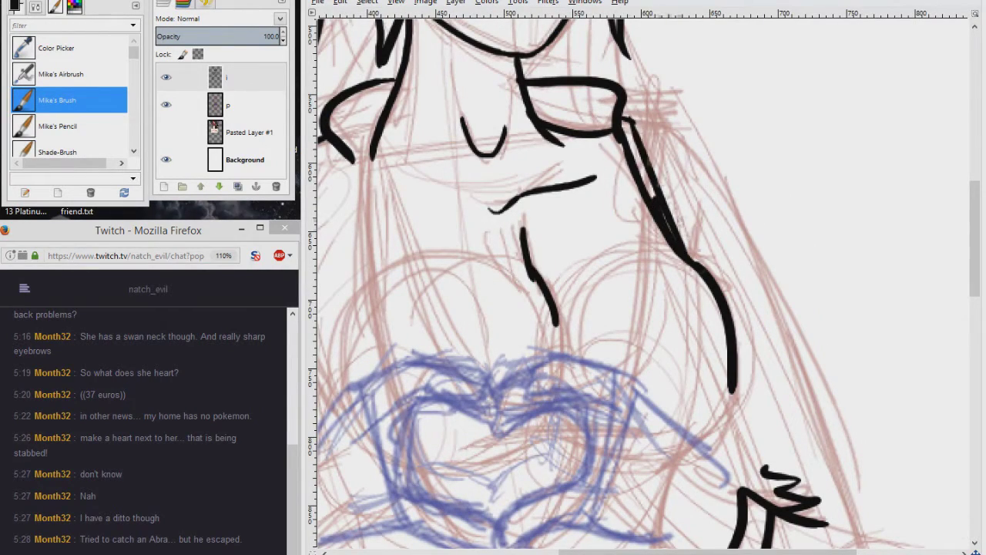
{"action": "left_click_drag", "start_coordinate": [640, 116], "coordinate": [674, 139]}
Step: Add inked hair strands on both sides of the neck and face, and complete the crown and forehead band lines
{"action": "scroll", "coordinate": [675, 138], "scroll_direction": "up", "scroll_amount": 3}
{"action": "scroll", "coordinate": [674, 138], "scroll_direction": "left", "scroll_amount": 2}
{"action": "left_click_drag", "start_coordinate": [749, 61], "coordinate": [771, 91]}
{"action": "scroll", "coordinate": [770, 91], "scroll_direction": "up", "scroll_amount": 1}
{"action": "left_click_drag", "start_coordinate": [674, 159], "coordinate": [692, 248]}
{"action": "left_click_drag", "start_coordinate": [655, 202], "coordinate": [657, 257]}
{"action": "left_click_drag", "start_coordinate": [400, 69], "coordinate": [439, 285]}
{"action": "left_click_drag", "start_coordinate": [445, 143], "coordinate": [462, 257]}
{"action": "scroll", "coordinate": [462, 258], "scroll_direction": "up", "scroll_amount": 3}
{"action": "left_click_drag", "start_coordinate": [428, 107], "coordinate": [451, 342]}
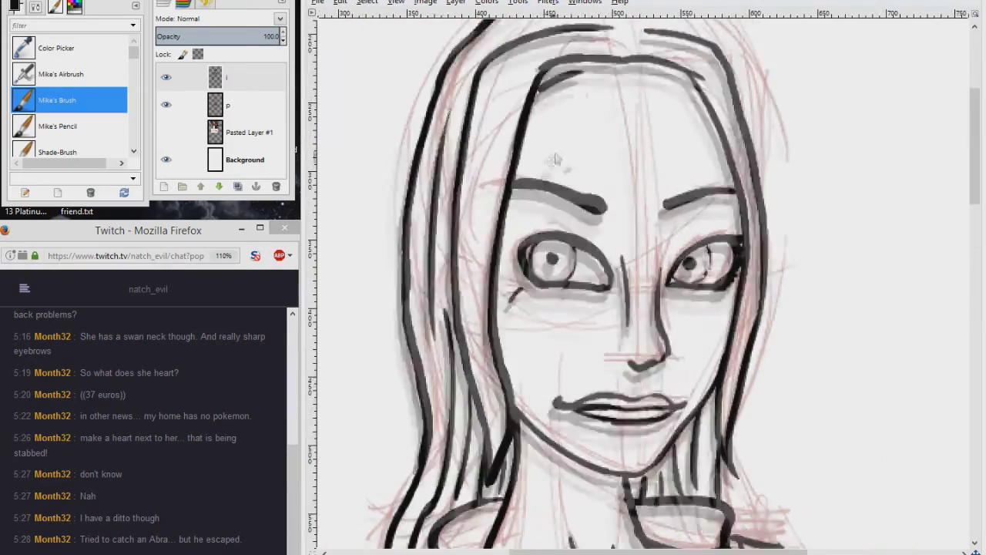
{"action": "scroll", "coordinate": [451, 342], "scroll_direction": "up", "scroll_amount": 3}
{"action": "scroll", "coordinate": [586, 231], "scroll_direction": "down", "scroll_amount": 2}
{"action": "scroll", "coordinate": [586, 231], "scroll_direction": "right", "scroll_amount": 1}
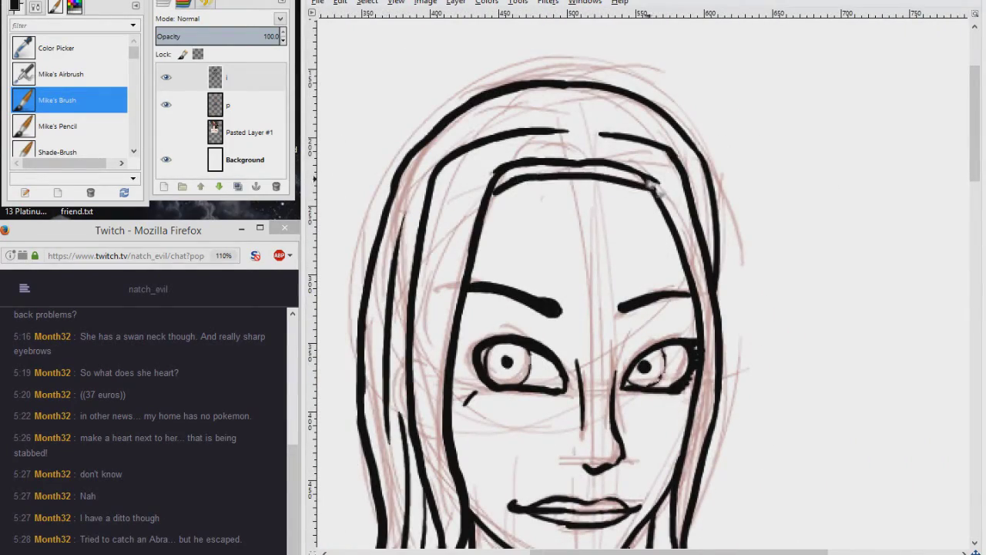
Step: Examine the inked head and jacket against the whole page and up close
{"action": "scroll", "coordinate": [585, 185], "scroll_direction": "down", "scroll_amount": 5}
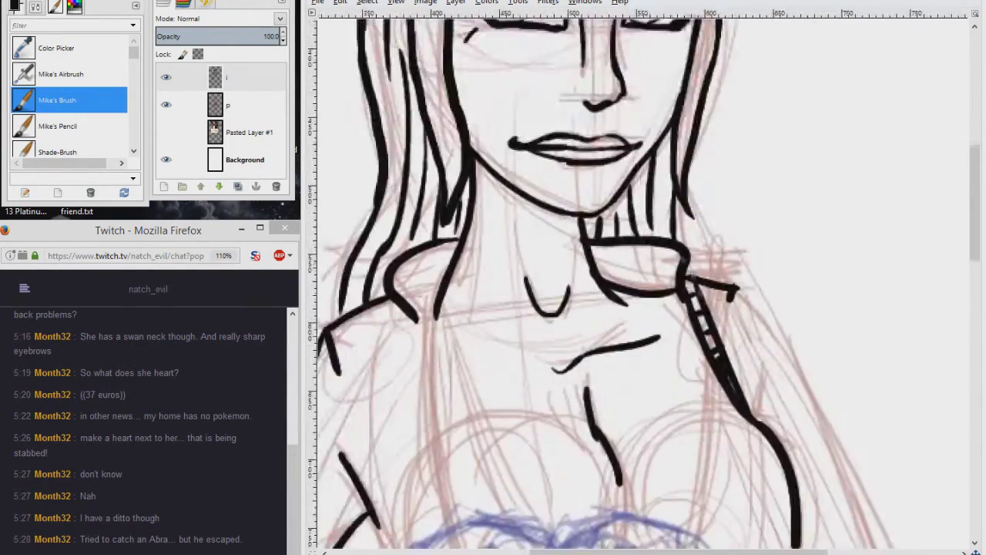
{"action": "key", "text": "shift+ctrl+j"}
{"action": "scroll", "coordinate": [698, 302], "scroll_direction": "up", "scroll_amount": 3}
{"action": "scroll", "coordinate": [699, 302], "scroll_direction": "right", "scroll_amount": 1}
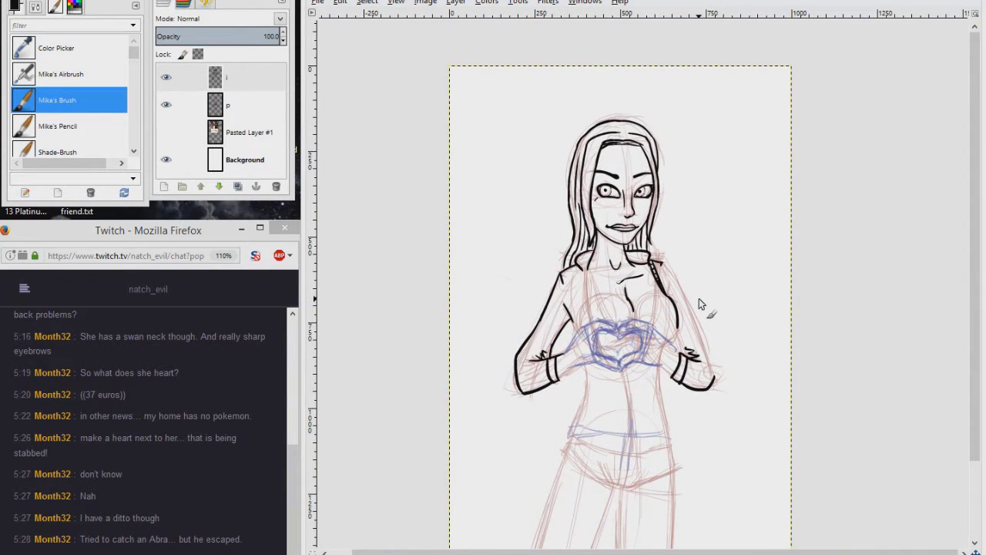
{"action": "scroll", "coordinate": [624, 185], "scroll_direction": "up", "scroll_amount": 3}
{"action": "left_click_drag", "start_coordinate": [621, 218], "coordinate": [649, 197]}
{"action": "scroll", "coordinate": [685, 194], "scroll_direction": "down", "scroll_amount": 2}
{"action": "scroll", "coordinate": [686, 194], "scroll_direction": "down", "scroll_amount": 10}
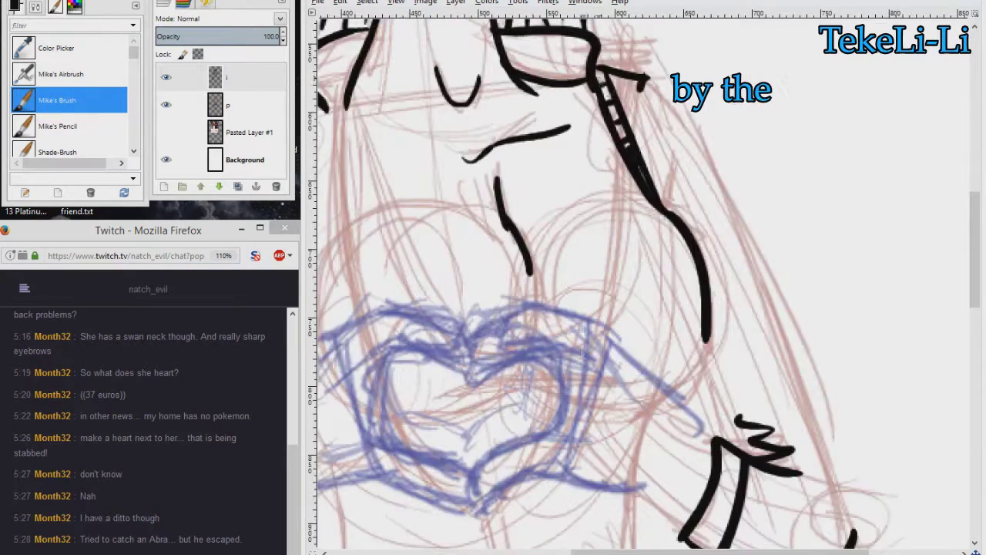
Step: Ink the back and wrist of the right hand and the two thumbs forming the bottom of the heart
{"action": "scroll", "coordinate": [647, 254], "scroll_direction": "up", "scroll_amount": 2}
{"action": "left_click_drag", "start_coordinate": [767, 151], "coordinate": [878, 285]}
{"action": "mouse_move", "coordinate": [710, 305]}
{"action": "left_mouse_down"}
{"action": "mouse_move", "coordinate": [839, 318]}
{"action": "mouse_move", "coordinate": [885, 354]}
{"action": "left_mouse_up"}
{"action": "mouse_move", "coordinate": [716, 266]}
{"action": "left_mouse_down"}
{"action": "mouse_move", "coordinate": [641, 315]}
{"action": "mouse_move", "coordinate": [720, 307]}
{"action": "left_mouse_up"}
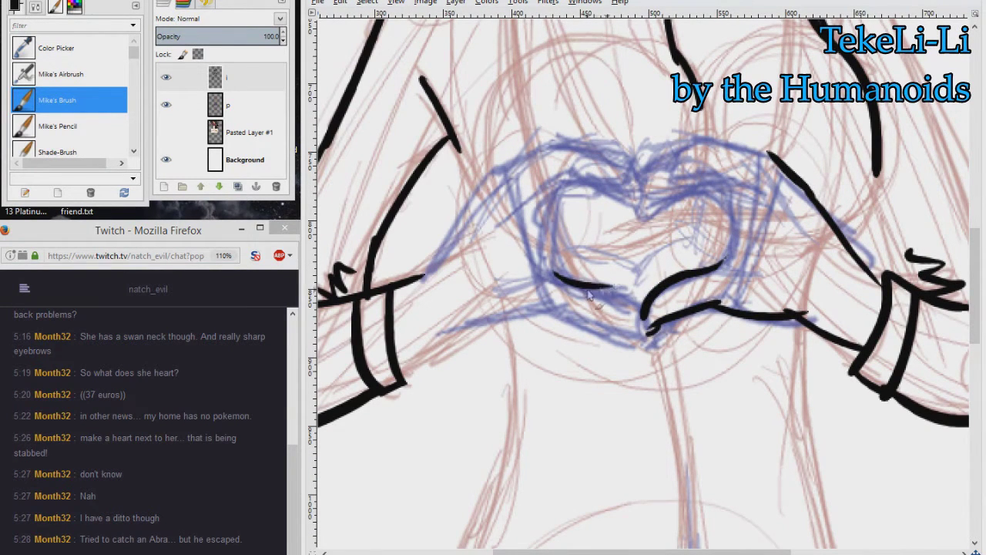
{"action": "left_click_drag", "start_coordinate": [646, 336], "coordinate": [583, 316]}
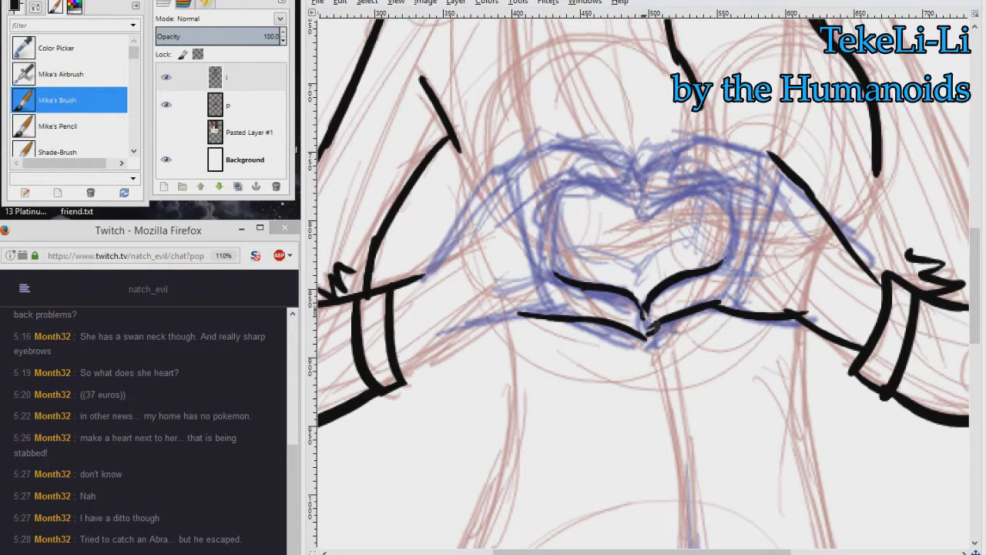
Step: Ink the left hand's curled fingers, the back of the hand and the underside of its wrist
{"action": "left_click_drag", "start_coordinate": [528, 250], "coordinate": [627, 178]}
{"action": "left_click_drag", "start_coordinate": [576, 141], "coordinate": [626, 172]}
{"action": "mouse_move", "coordinate": [586, 142]}
{"action": "left_mouse_down"}
{"action": "mouse_move", "coordinate": [512, 158]}
{"action": "mouse_move", "coordinate": [408, 285]}
{"action": "left_mouse_up"}
{"action": "mouse_move", "coordinate": [524, 314]}
{"action": "left_mouse_down"}
{"action": "mouse_move", "coordinate": [474, 307]}
{"action": "mouse_move", "coordinate": [401, 371]}
{"action": "left_mouse_up"}
Step: Ink the right hand's curled fingers and the inner outline of the heart opening, undoing one stroke
{"action": "left_click_drag", "start_coordinate": [651, 172], "coordinate": [685, 180]}
{"action": "left_click_drag", "start_coordinate": [700, 141], "coordinate": [649, 168]}
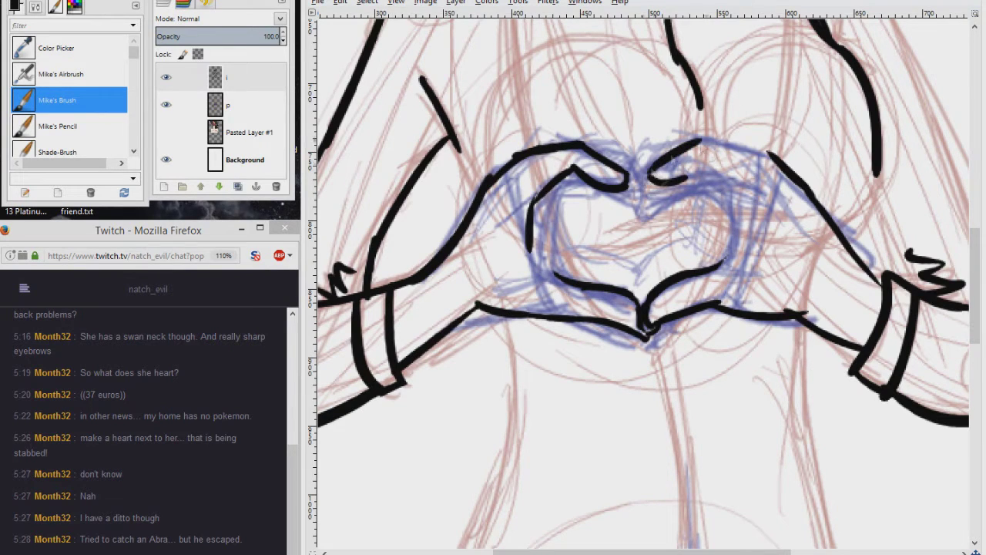
{"action": "left_click_drag", "start_coordinate": [744, 188], "coordinate": [758, 202]}
{"action": "left_click_drag", "start_coordinate": [692, 137], "coordinate": [650, 175]}
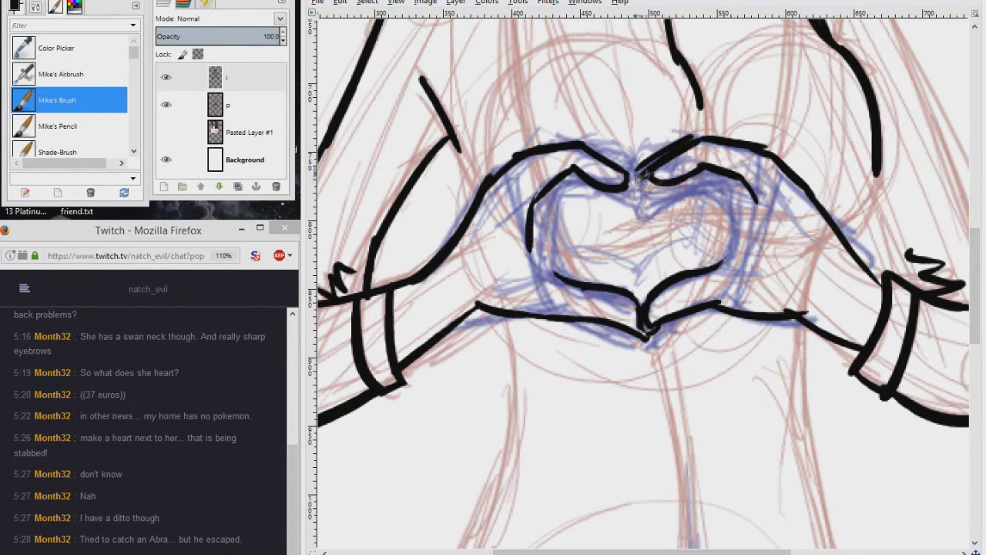
{"action": "left_click_drag", "start_coordinate": [651, 222], "coordinate": [724, 194]}
{"action": "left_click_drag", "start_coordinate": [713, 192], "coordinate": [727, 276]}
{"action": "key", "text": "ctrl+z"}
{"action": "left_click_drag", "start_coordinate": [560, 201], "coordinate": [556, 282]}
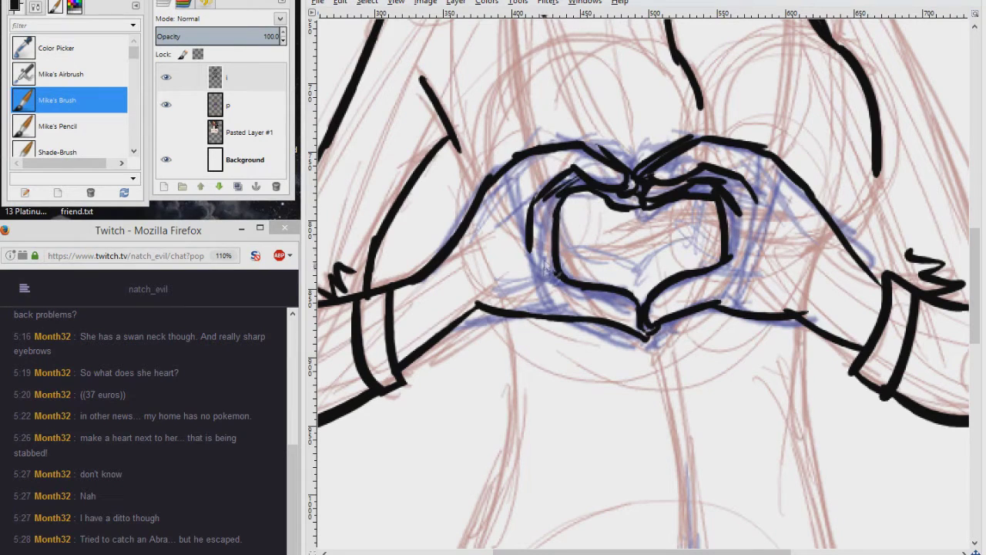
Step: Hide sketch layer p and touch up the finger lines of the heart hands on layer i
{"action": "left_click", "coordinate": [166, 104]}
{"action": "left_click", "coordinate": [166, 104]}
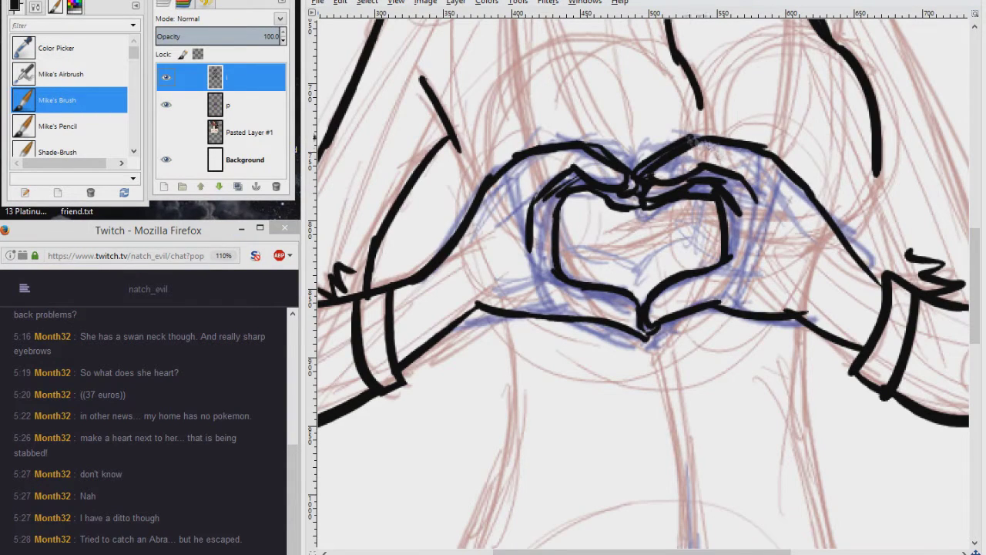
{"action": "left_click", "coordinate": [166, 104]}
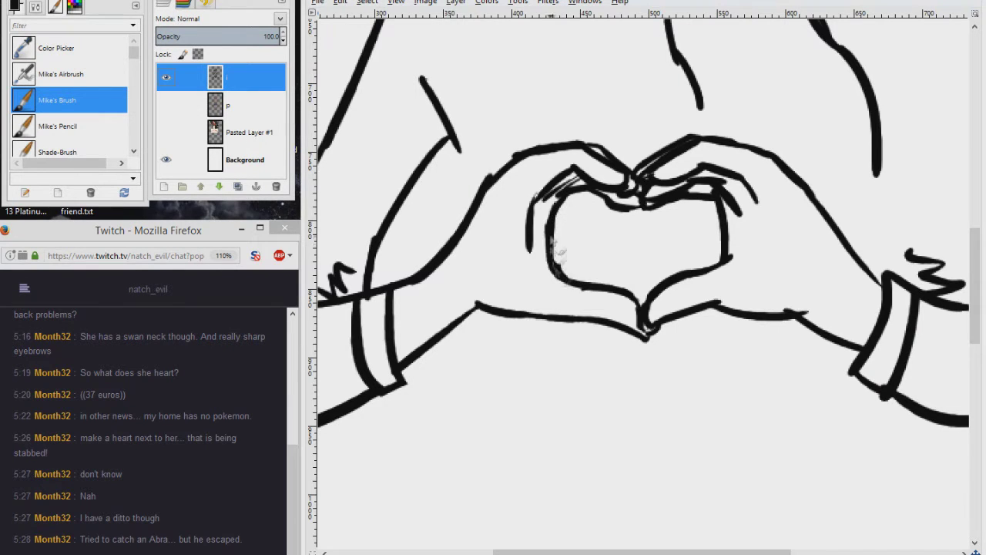
Step: Extend the nose bridge line up toward the brow and ink the iris outlines in the eyes
{"action": "scroll", "coordinate": [724, 260], "scroll_direction": "down", "scroll_amount": 5}
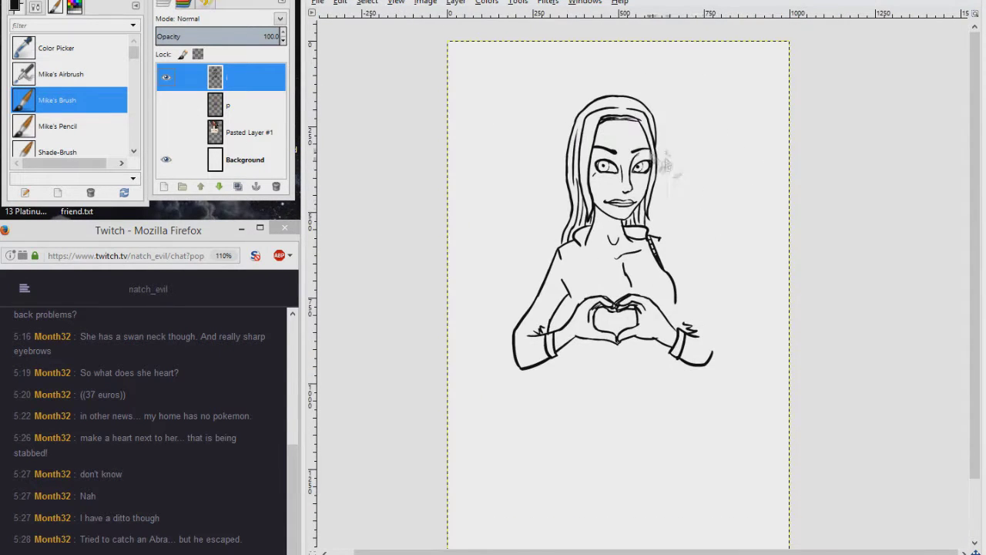
{"action": "scroll", "coordinate": [624, 173], "scroll_direction": "up", "scroll_amount": 5}
{"action": "left_click_drag", "start_coordinate": [617, 185], "coordinate": [627, 189]}
{"action": "scroll", "coordinate": [585, 170], "scroll_direction": "right", "scroll_amount": 2}
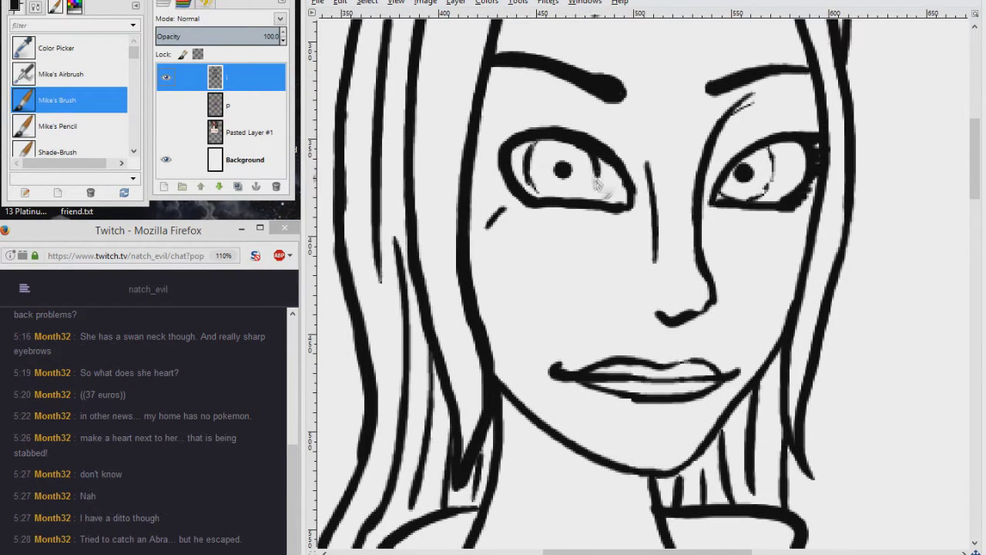
Step: Show sketch layer p again and ink the left jacket zipper from the collar down to the hands
{"action": "scroll", "coordinate": [561, 160], "scroll_direction": "down", "scroll_amount": 5}
{"action": "left_click", "coordinate": [166, 104]}
{"action": "scroll", "coordinate": [447, 96], "scroll_direction": "up", "scroll_amount": 4}
{"action": "left_click_drag", "start_coordinate": [447, 96], "coordinate": [466, 309]}
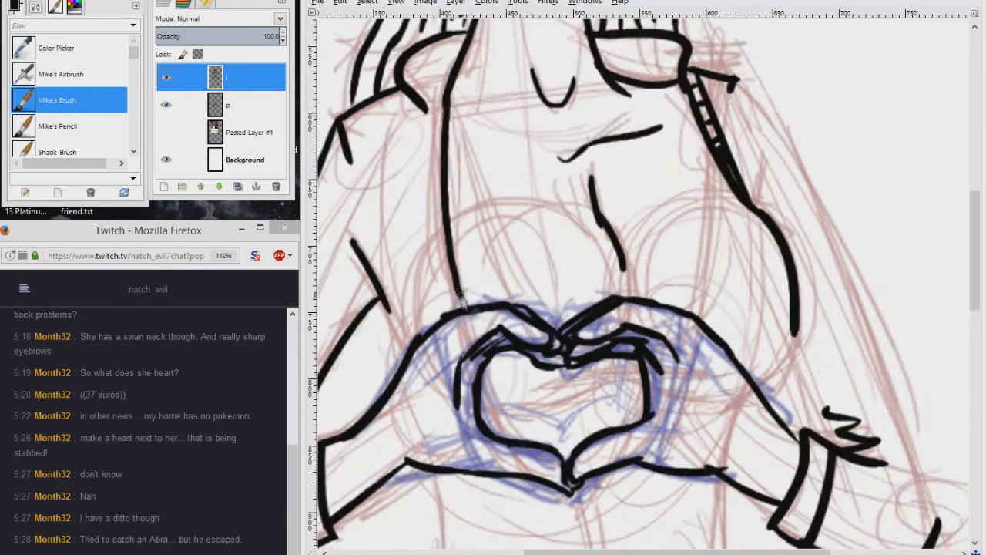
{"action": "left_click_drag", "start_coordinate": [453, 75], "coordinate": [454, 308]}
{"action": "left_click_drag", "start_coordinate": [443, 123], "coordinate": [447, 308]}
{"action": "left_click_drag", "start_coordinate": [443, 184], "coordinate": [476, 319]}
Step: Continue the inked zipper with its teeth through the heart opening and below the hands to its end at the waist
{"action": "scroll", "coordinate": [476, 319], "scroll_direction": "down", "scroll_amount": 6}
{"action": "scroll", "coordinate": [432, 247], "scroll_direction": "right", "scroll_amount": 3}
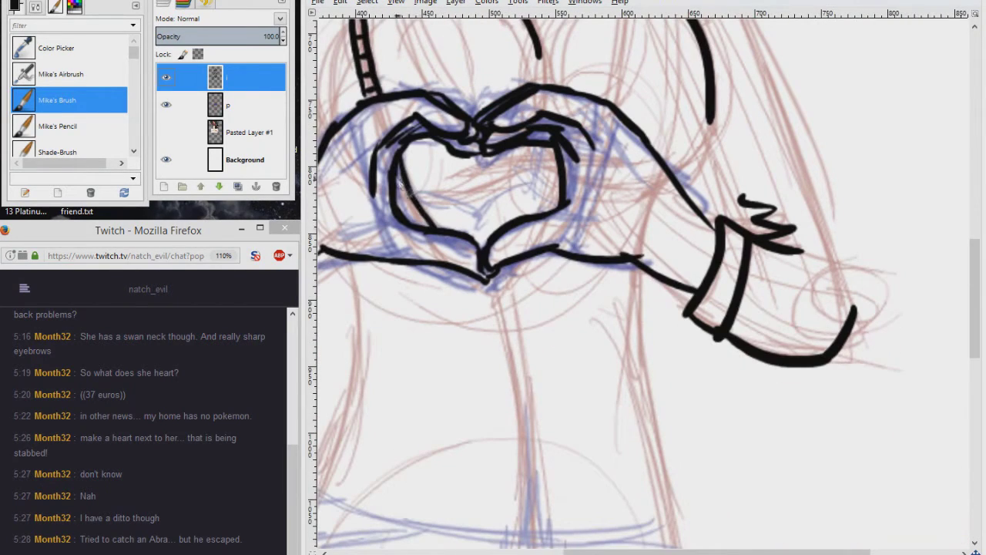
{"action": "scroll", "coordinate": [432, 268], "scroll_direction": "down", "scroll_amount": 5}
{"action": "mouse_move", "coordinate": [497, 181]}
{"action": "left_mouse_down"}
{"action": "mouse_move", "coordinate": [481, 396]}
{"action": "mouse_move", "coordinate": [510, 327]}
{"action": "left_mouse_up"}
{"action": "scroll", "coordinate": [509, 328], "scroll_direction": "down", "scroll_amount": 5}
{"action": "left_click_drag", "start_coordinate": [566, 199], "coordinate": [568, 243]}
{"action": "mouse_move", "coordinate": [553, 190]}
{"action": "left_mouse_down"}
{"action": "mouse_move", "coordinate": [547, 225]}
{"action": "mouse_move", "coordinate": [569, 245]}
{"action": "mouse_move", "coordinate": [572, 181]}
{"action": "left_mouse_up"}
Step: Ink the neckline edges of the top on both sides of the chest and its line inside the heart opening
{"action": "scroll", "coordinate": [600, 316], "scroll_direction": "up", "scroll_amount": 4}
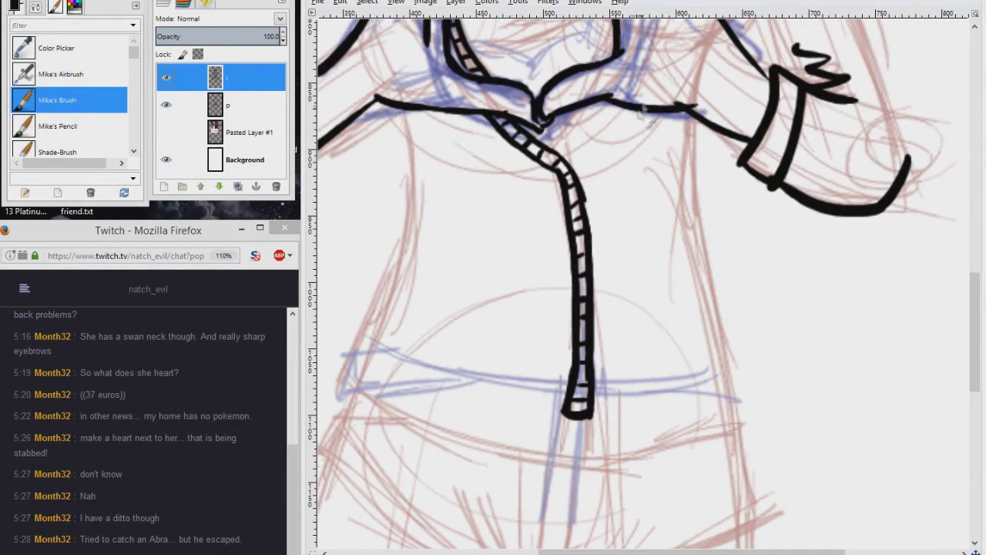
{"action": "scroll", "coordinate": [642, 110], "scroll_direction": "up", "scroll_amount": 12}
{"action": "mouse_move", "coordinate": [404, 115]}
{"action": "left_mouse_down"}
{"action": "mouse_move", "coordinate": [462, 305]}
{"action": "mouse_move", "coordinate": [485, 343]}
{"action": "left_mouse_up"}
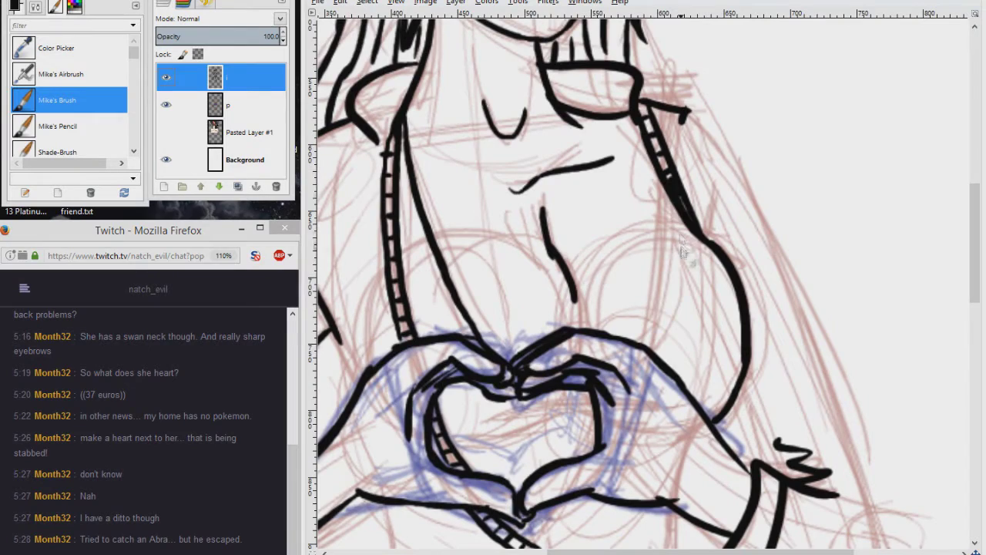
{"action": "left_click_drag", "start_coordinate": [671, 189], "coordinate": [650, 350]}
{"action": "scroll", "coordinate": [681, 239], "scroll_direction": "down", "scroll_amount": 5}
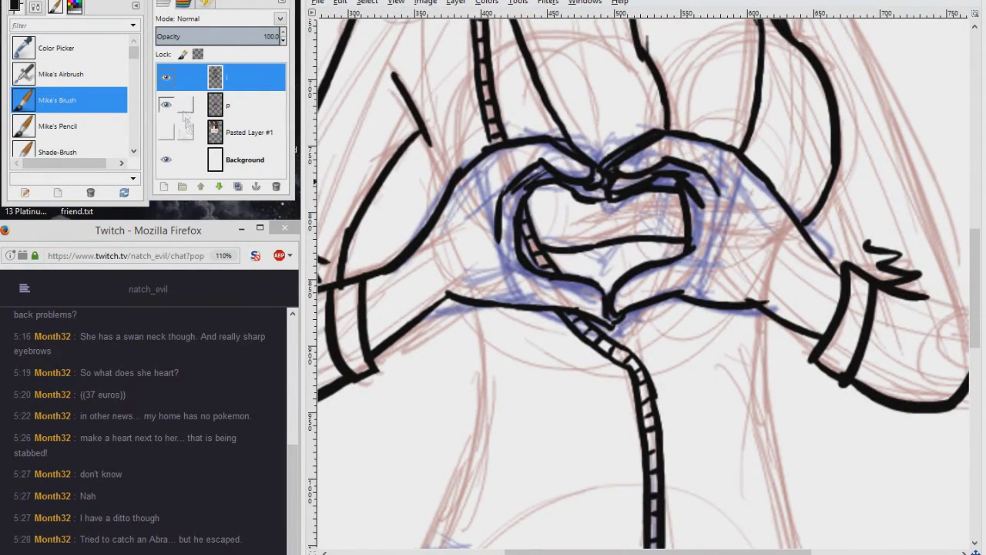
Step: Show Pasted Layer #1 to compare its photo references with the inked figure, and hide it again
{"action": "left_click", "coordinate": [166, 132]}
{"action": "key", "text": "minus"}
{"action": "key", "text": "minus"}
{"action": "key", "text": "minus"}
{"action": "key", "text": "minus"}
{"action": "key", "text": "minus"}
{"action": "left_click", "coordinate": [247, 132]}
{"action": "mouse_move", "coordinate": [624, 193]}
{"action": "left_mouse_down"}
{"action": "mouse_move", "coordinate": [624, 336]}
{"action": "mouse_move", "coordinate": [624, 311]}
{"action": "left_mouse_up"}
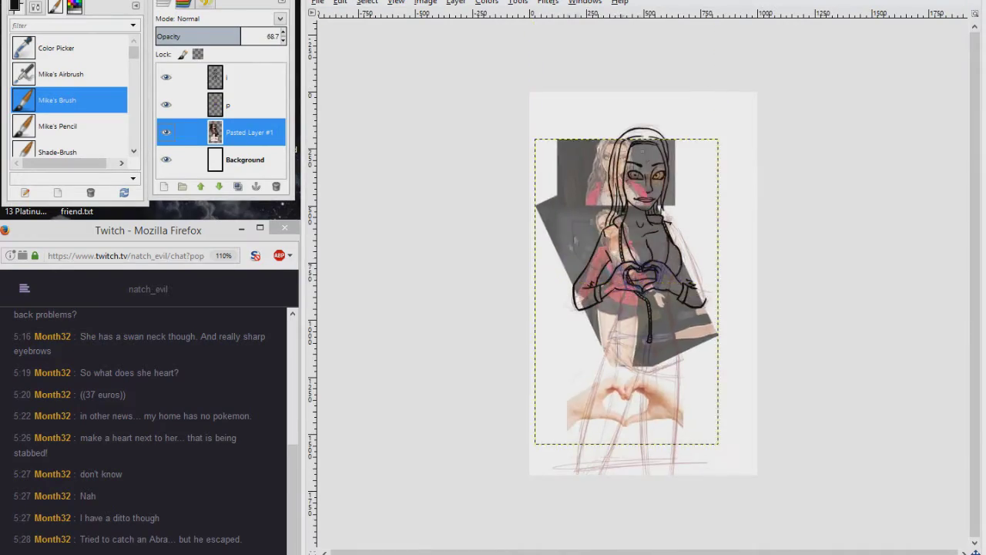
{"action": "key", "text": "plus"}
{"action": "key", "text": "plus"}
{"action": "key", "text": "plus"}
{"action": "key", "text": "plus"}
{"action": "key", "text": "plus"}
{"action": "left_click", "coordinate": [165, 131]}
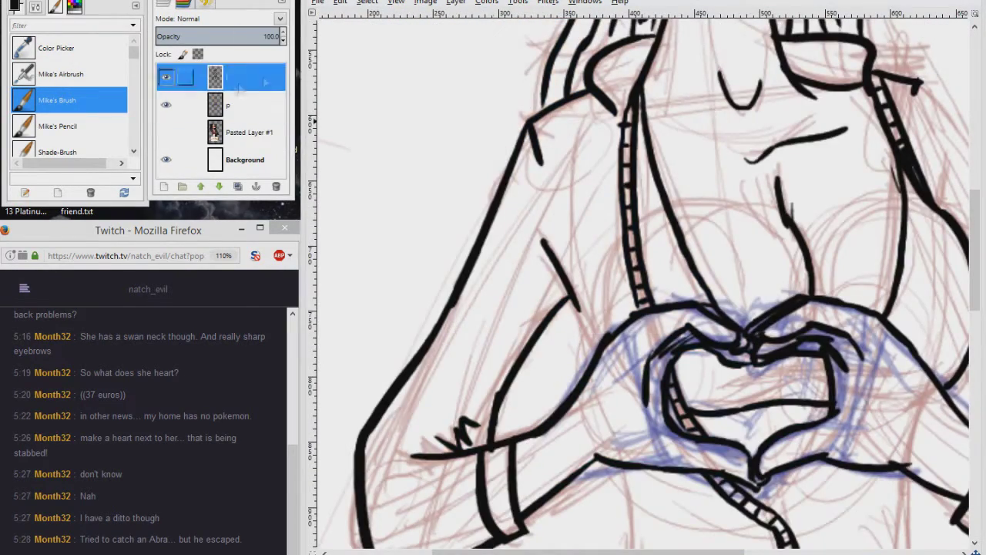
Step: On the ink layer, add a thin trim line with small round studs along both neckline edges and inside the heart opening
{"action": "left_click", "coordinate": [246, 77]}
{"action": "scroll", "coordinate": [674, 162], "scroll_direction": "right", "scroll_amount": 5}
{"action": "left_click_drag", "start_coordinate": [664, 164], "coordinate": [655, 274]}
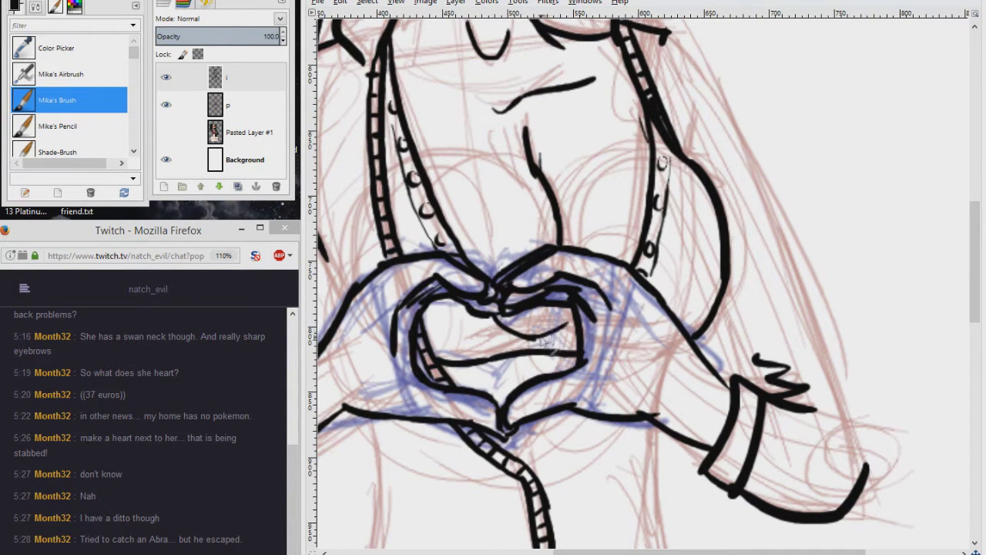
{"action": "scroll", "coordinate": [644, 279], "scroll_direction": "up", "scroll_amount": 5}
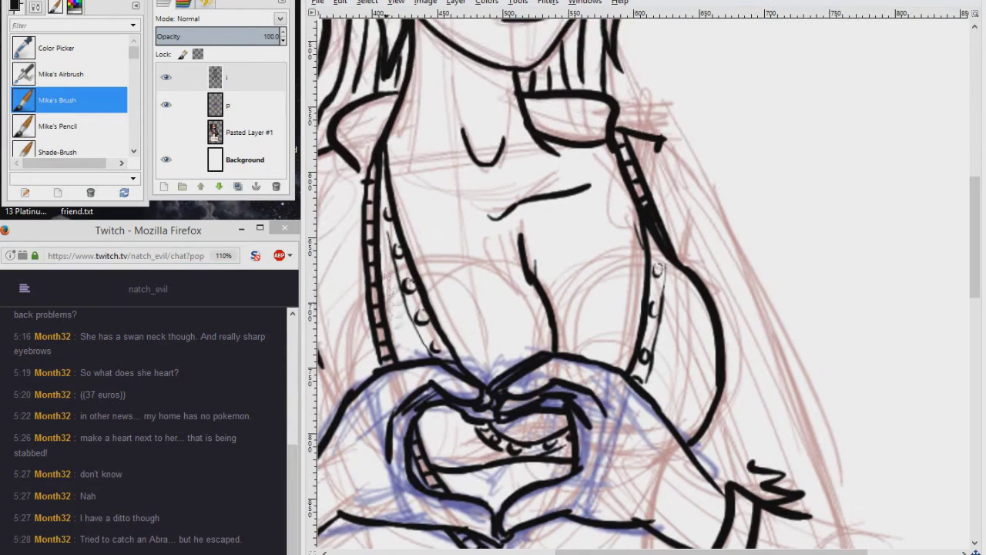
{"action": "scroll", "coordinate": [644, 279], "scroll_direction": "down", "scroll_amount": 7}
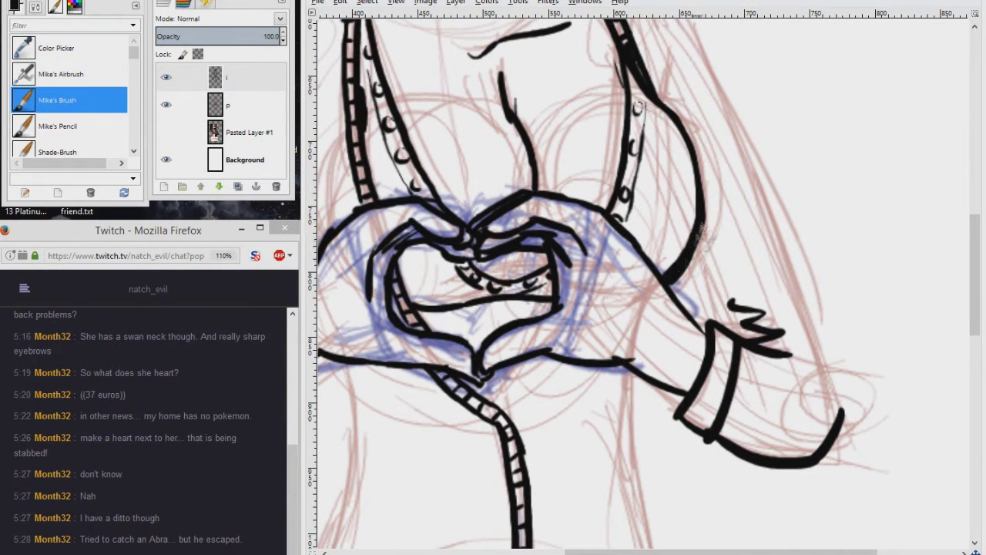
{"action": "scroll", "coordinate": [416, 304], "scroll_direction": "up", "scroll_amount": 3}
{"action": "scroll", "coordinate": [416, 305], "scroll_direction": "left", "scroll_amount": 5}
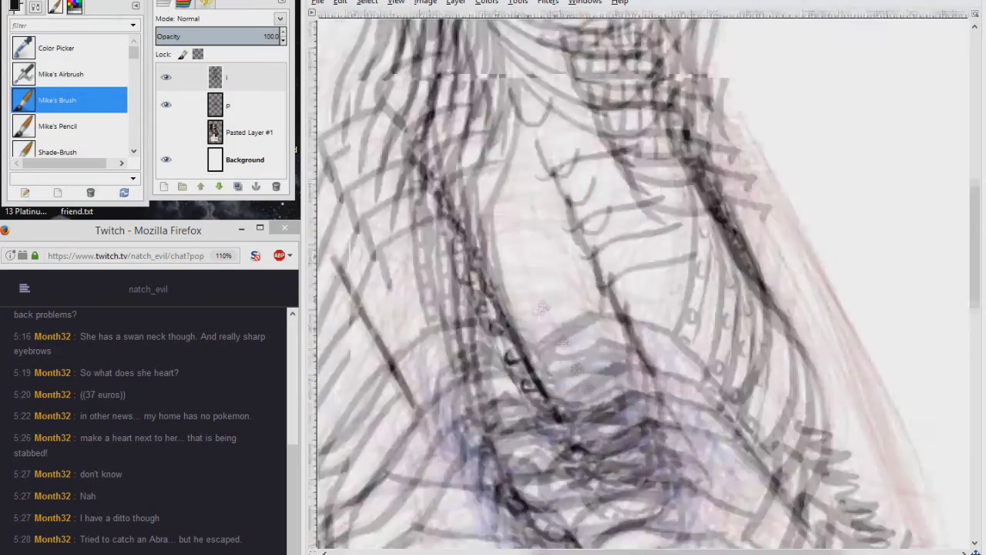
Step: Ink both sides of the jacket's torso from the arms to the waist and the jacket's bottom hem
{"action": "left_click_drag", "start_coordinate": [368, 199], "coordinate": [422, 318]}
{"action": "scroll", "coordinate": [462, 193], "scroll_direction": "down", "scroll_amount": 13}
{"action": "mouse_move", "coordinate": [462, 189]}
{"action": "left_mouse_down"}
{"action": "mouse_move", "coordinate": [398, 351]}
{"action": "mouse_move", "coordinate": [582, 404]}
{"action": "mouse_move", "coordinate": [780, 389]}
{"action": "left_mouse_up"}
{"action": "scroll", "coordinate": [779, 389], "scroll_direction": "up", "scroll_amount": 2}
{"action": "scroll", "coordinate": [780, 389], "scroll_direction": "right", "scroll_amount": 4}
{"action": "mouse_move", "coordinate": [676, 439]}
{"action": "left_mouse_down"}
{"action": "mouse_move", "coordinate": [656, 191]}
{"action": "mouse_move", "coordinate": [674, 439]}
{"action": "left_mouse_up"}
{"action": "scroll", "coordinate": [674, 439], "scroll_direction": "down", "scroll_amount": 6}
{"action": "scroll", "coordinate": [674, 439], "scroll_direction": "left", "scroll_amount": 6}
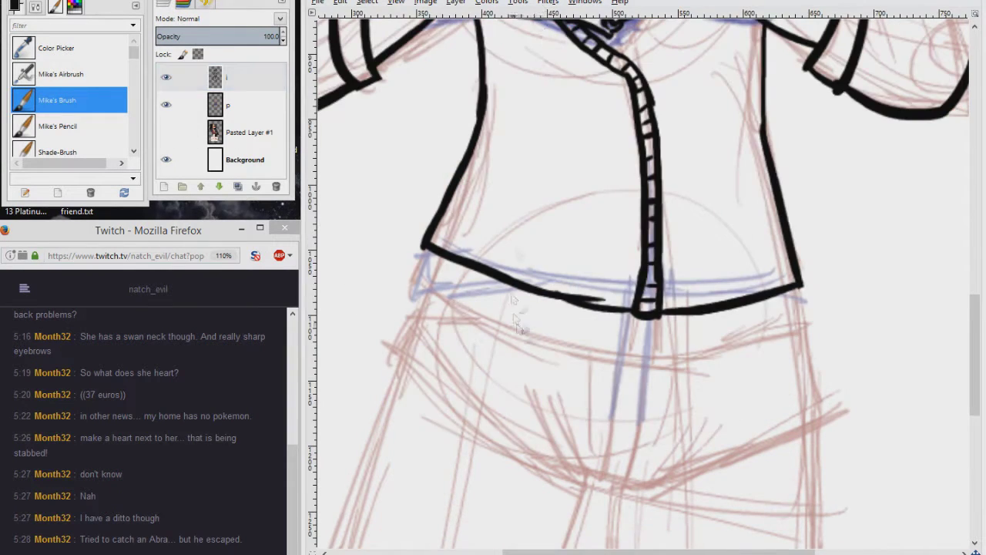
Step: Ink the shorts' crotch creases, the two fly lines below the zipper and the waistband edges under the jacket hem
{"action": "scroll", "coordinate": [591, 114], "scroll_direction": "down", "scroll_amount": 5}
{"action": "scroll", "coordinate": [591, 113], "scroll_direction": "left", "scroll_amount": 3}
{"action": "scroll", "coordinate": [591, 114], "scroll_direction": "right", "scroll_amount": 4}
{"action": "scroll", "coordinate": [591, 113], "scroll_direction": "down", "scroll_amount": 1}
{"action": "left_click_drag", "start_coordinate": [512, 173], "coordinate": [562, 254]}
{"action": "left_click_drag", "start_coordinate": [709, 171], "coordinate": [561, 253]}
{"action": "left_click_drag", "start_coordinate": [601, 81], "coordinate": [574, 258]}
{"action": "mouse_move", "coordinate": [635, 80]}
{"action": "left_mouse_down"}
{"action": "mouse_move", "coordinate": [625, 194]}
{"action": "mouse_move", "coordinate": [597, 271]}
{"action": "left_mouse_up"}
{"action": "left_click_drag", "start_coordinate": [670, 84], "coordinate": [793, 94]}
{"action": "left_click_drag", "start_coordinate": [608, 143], "coordinate": [495, 135]}
Step: Ink the leg hems and outer sides of the shorts, with the tied cord on the left hip
{"action": "scroll", "coordinate": [501, 131], "scroll_direction": "down", "scroll_amount": 3}
{"action": "mouse_move", "coordinate": [493, 86]}
{"action": "left_mouse_down"}
{"action": "mouse_move", "coordinate": [459, 140]}
{"action": "mouse_move", "coordinate": [647, 269]}
{"action": "left_mouse_up"}
{"action": "left_click_drag", "start_coordinate": [459, 146], "coordinate": [422, 235]}
{"action": "scroll", "coordinate": [462, 231], "scroll_direction": "up", "scroll_amount": 3}
{"action": "scroll", "coordinate": [462, 231], "scroll_direction": "right", "scroll_amount": 8}
{"action": "left_click_drag", "start_coordinate": [643, 154], "coordinate": [660, 275]}
{"action": "left_click_drag", "start_coordinate": [477, 347], "coordinate": [670, 286]}
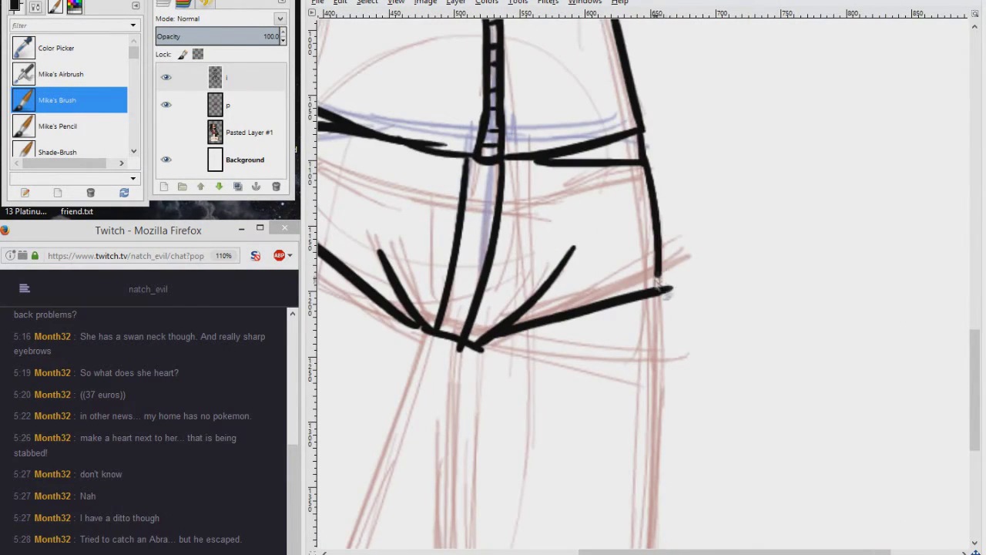
Step: Ink the inner and outer lines of the right leg from the shorts to the bottom of the canvas
{"action": "scroll", "coordinate": [665, 275], "scroll_direction": "down", "scroll_amount": 6}
{"action": "scroll", "coordinate": [589, 127], "scroll_direction": "left", "scroll_amount": 5}
{"action": "scroll", "coordinate": [578, 218], "scroll_direction": "down", "scroll_amount": 5}
{"action": "left_click_drag", "start_coordinate": [573, 46], "coordinate": [556, 451]}
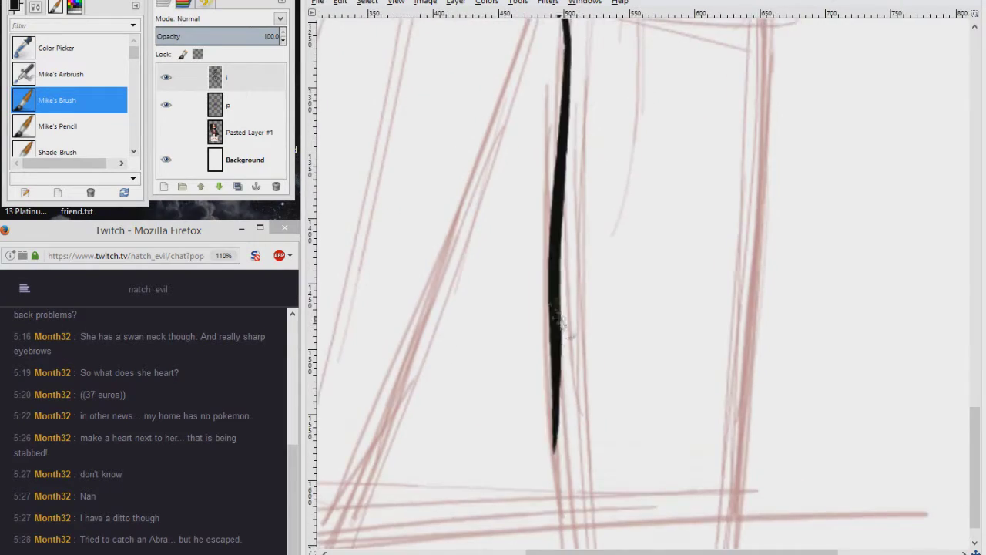
{"action": "scroll", "coordinate": [556, 309], "scroll_direction": "down", "scroll_amount": 3}
{"action": "left_click_drag", "start_coordinate": [556, 196], "coordinate": [526, 432]}
{"action": "scroll", "coordinate": [539, 308], "scroll_direction": "up", "scroll_amount": 5}
{"action": "mouse_move", "coordinate": [687, 61]}
{"action": "left_mouse_down"}
{"action": "mouse_move", "coordinate": [668, 364]}
{"action": "mouse_move", "coordinate": [644, 428]}
{"action": "left_mouse_up"}
Step: Ink the inner and outer lines of the left leg from the shorts down to the canvas bottom
{"action": "scroll", "coordinate": [667, 308], "scroll_direction": "down", "scroll_amount": 5}
{"action": "scroll", "coordinate": [579, 191], "scroll_direction": "up", "scroll_amount": 5}
{"action": "scroll", "coordinate": [585, 231], "scroll_direction": "down", "scroll_amount": 5}
{"action": "scroll", "coordinate": [593, 200], "scroll_direction": "up", "scroll_amount": 5}
{"action": "scroll", "coordinate": [608, 176], "scroll_direction": "up", "scroll_amount": 2}
{"action": "scroll", "coordinate": [608, 202], "scroll_direction": "down", "scroll_amount": 3}
{"action": "left_click_drag", "start_coordinate": [544, 101], "coordinate": [456, 476]}
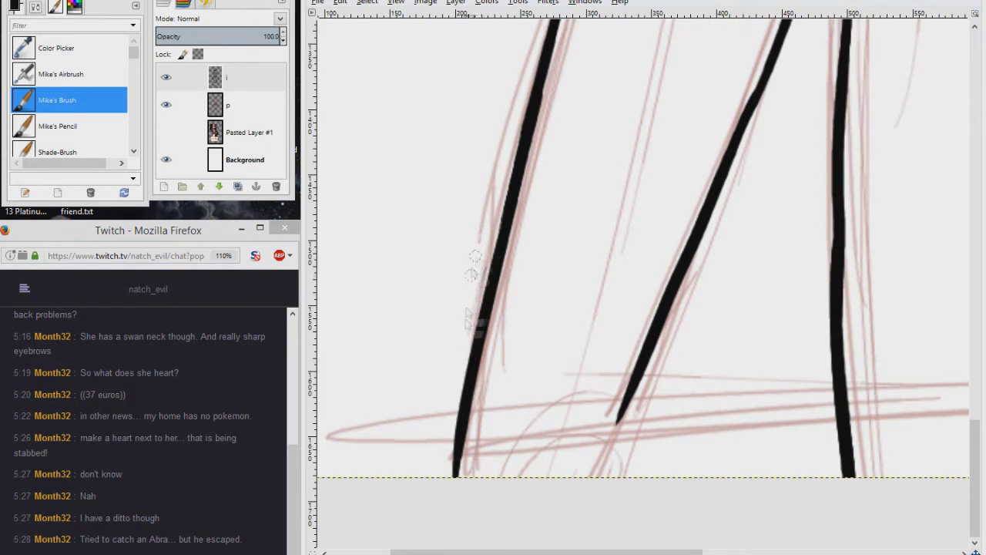
Step: Draw a nearly horizontal line across both legs just above the bottom edge of the canvas
{"action": "key", "text": "shift+ctrl+j"}
{"action": "left_click_drag", "start_coordinate": [556, 459], "coordinate": [720, 453]}
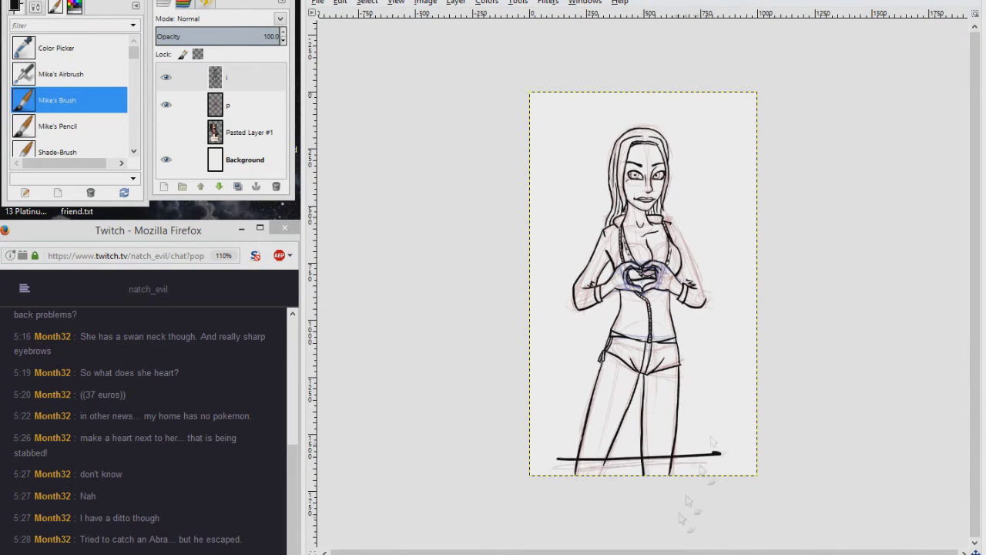
Step: Ink the right branch of the jacket zipper with its teeth, from the centre zipper up to the right hand
{"action": "key", "text": "1"}
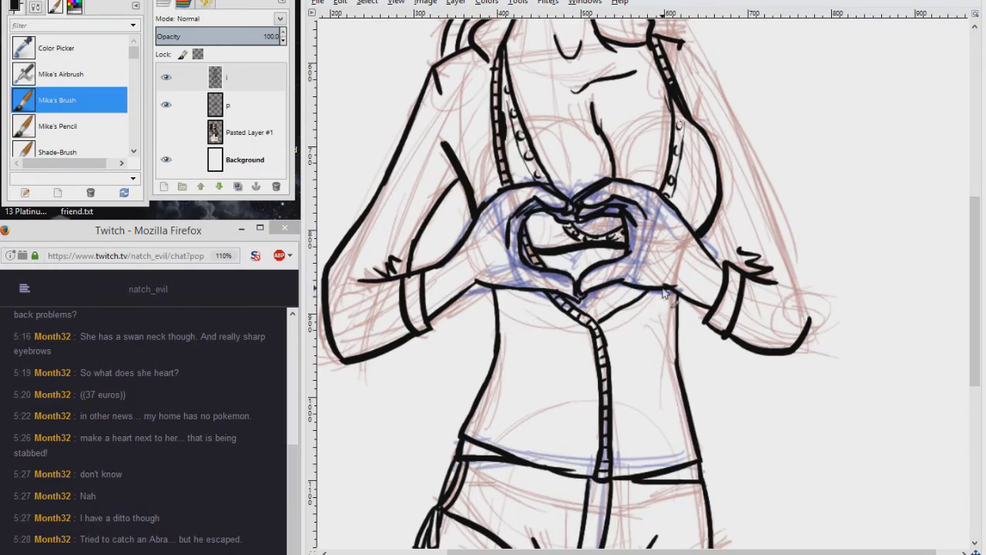
{"action": "key", "text": "3"}
{"action": "mouse_move", "coordinate": [670, 262]}
{"action": "left_mouse_down"}
{"action": "mouse_move", "coordinate": [490, 389]}
{"action": "mouse_move", "coordinate": [473, 362]}
{"action": "left_mouse_up"}
{"action": "left_click_drag", "start_coordinate": [697, 223], "coordinate": [543, 331]}
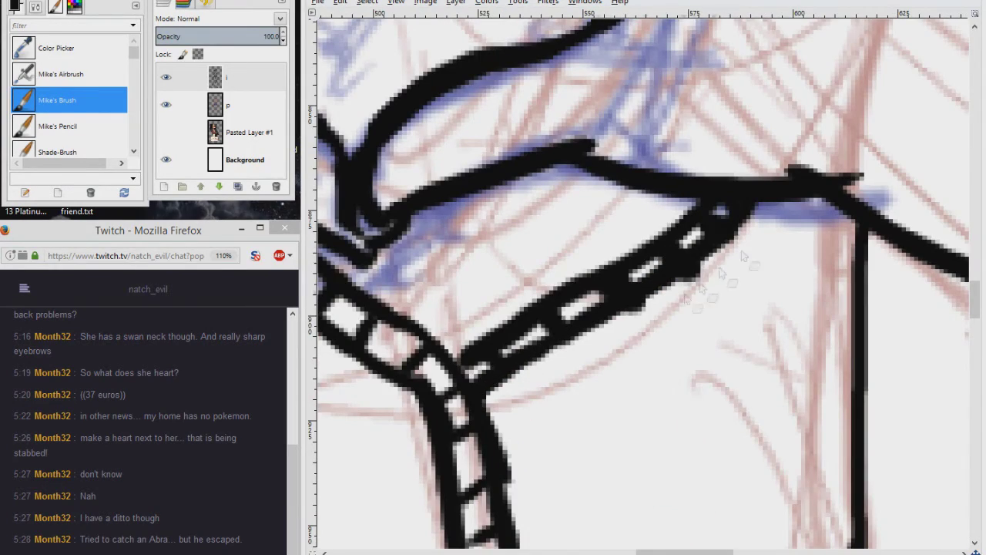
Step: Ink the outer line of the right sleeve from the shoulder down to the elbow
{"action": "key", "text": "minus"}
{"action": "key", "text": "minus"}
{"action": "key", "text": "1"}
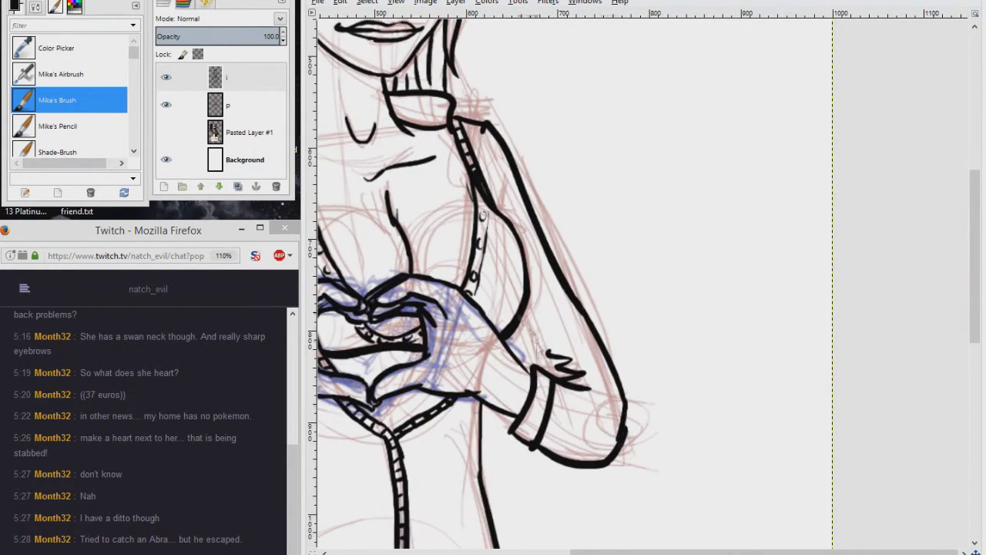
{"action": "key", "text": "minus"}
{"action": "key", "text": "minus"}
{"action": "key", "text": "minus"}
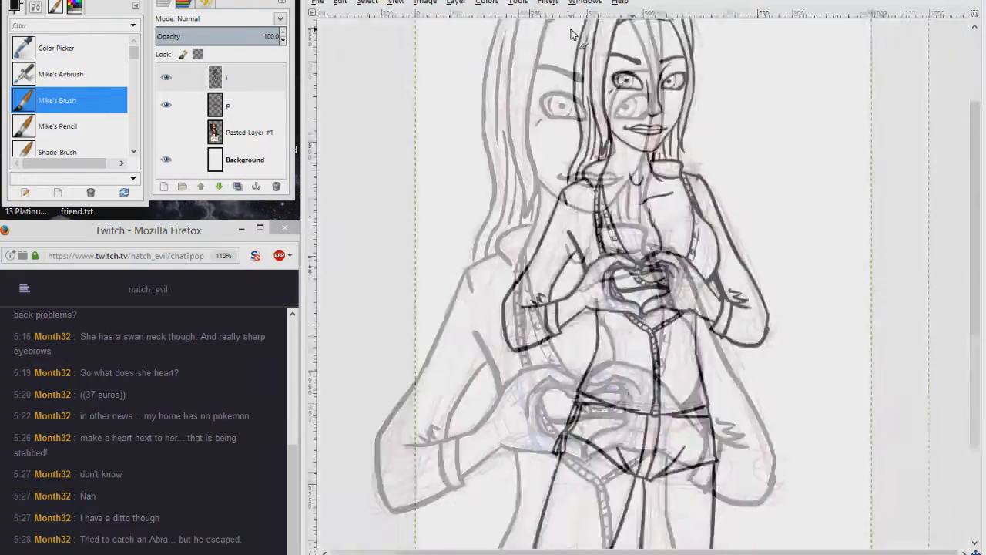
Step: Thicken the inner lines of both legs and the outer line of the right leg
{"action": "key", "text": "2"}
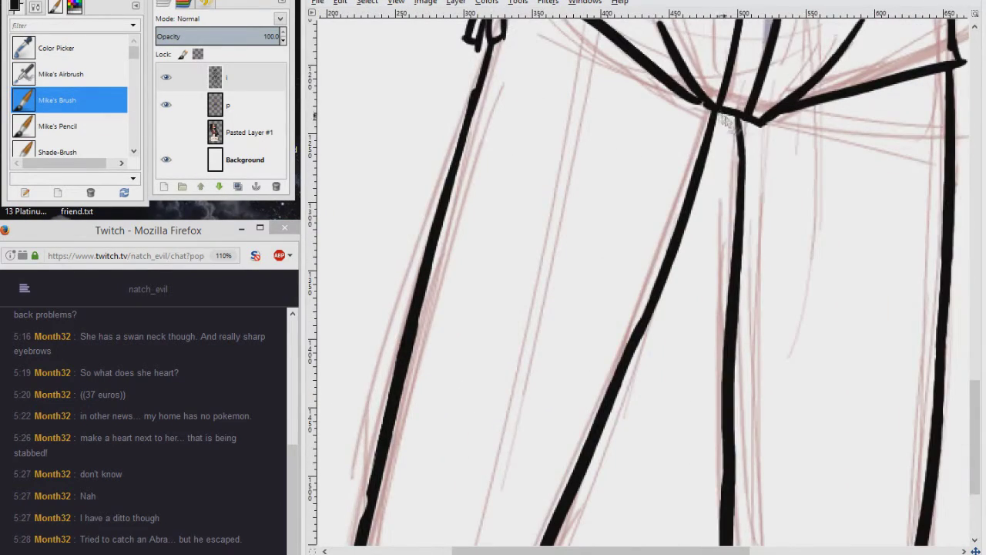
{"action": "mouse_move", "coordinate": [717, 121]}
{"action": "left_mouse_down"}
{"action": "mouse_move", "coordinate": [682, 289]}
{"action": "mouse_move", "coordinate": [635, 362]}
{"action": "mouse_move", "coordinate": [540, 466]}
{"action": "left_mouse_up"}
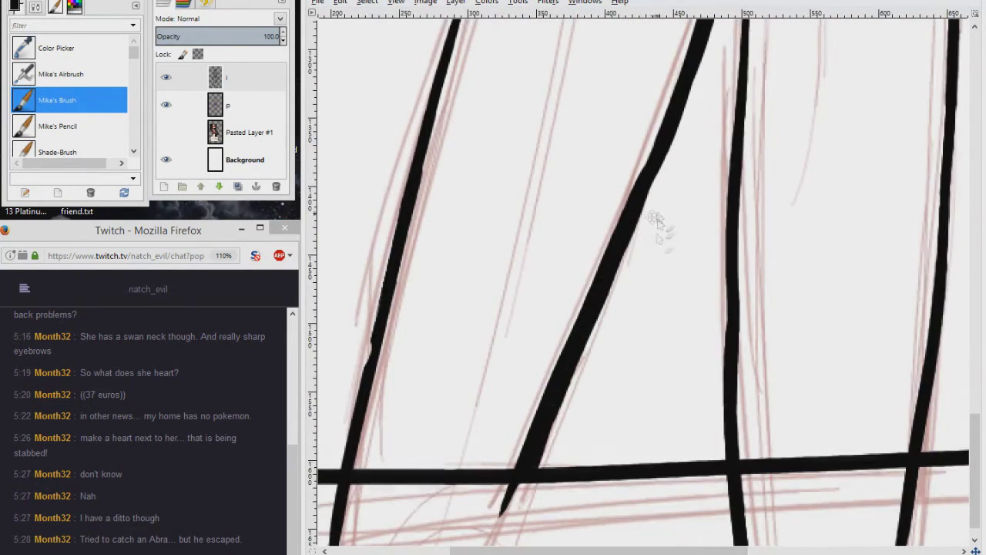
{"action": "scroll", "coordinate": [703, 112], "scroll_direction": "down", "scroll_amount": 5}
{"action": "left_click_drag", "start_coordinate": [595, 162], "coordinate": [585, 471]}
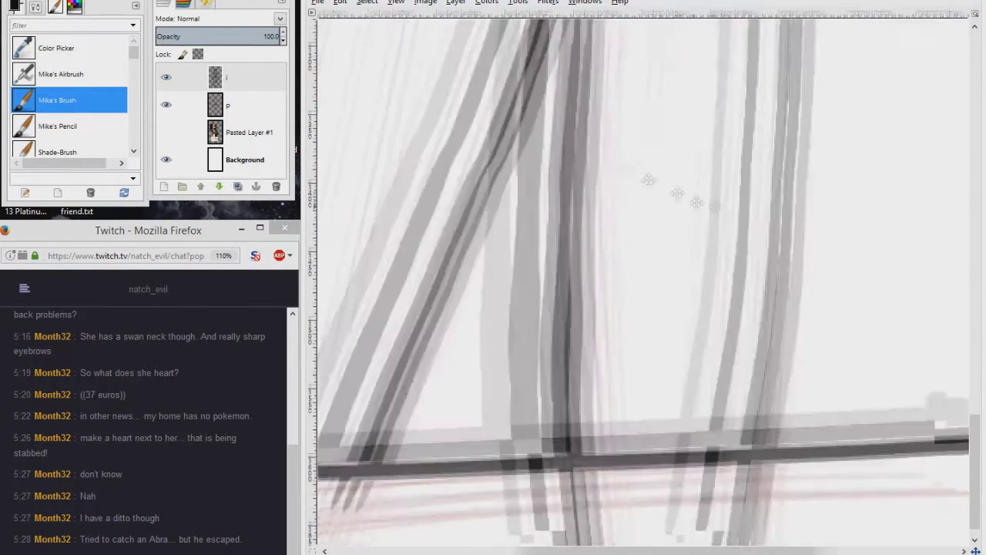
{"action": "scroll", "coordinate": [597, 266], "scroll_direction": "up", "scroll_amount": 10}
{"action": "scroll", "coordinate": [586, 347], "scroll_direction": "down", "scroll_amount": 5}
{"action": "scroll", "coordinate": [568, 531], "scroll_direction": "up", "scroll_amount": 6}
{"action": "scroll", "coordinate": [568, 532], "scroll_direction": "right", "scroll_amount": 1}
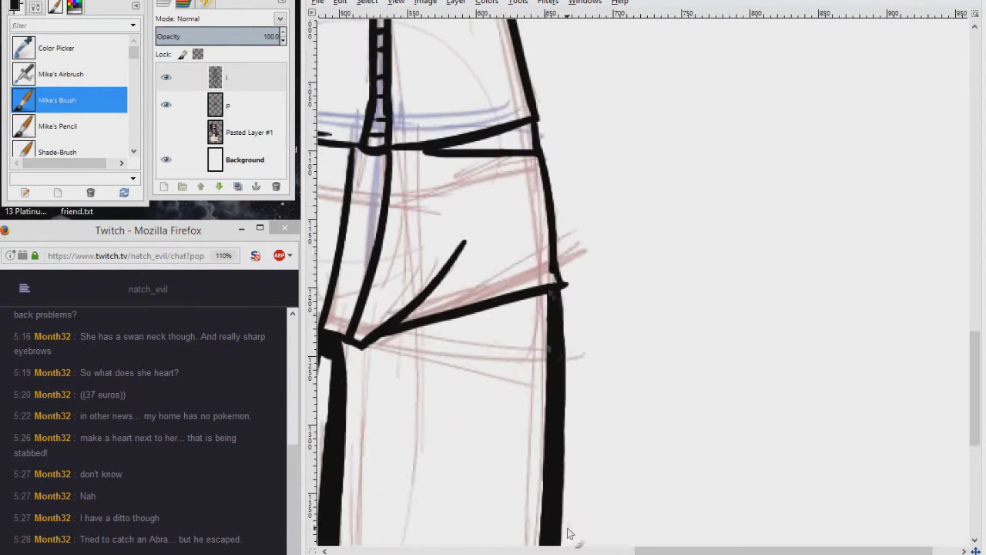
Step: Thicken the right outline of the shorts and torso and the underside of the right sleeve and cuff
{"action": "left_click_drag", "start_coordinate": [546, 134], "coordinate": [559, 221]}
{"action": "scroll", "coordinate": [577, 314], "scroll_direction": "up", "scroll_amount": 6}
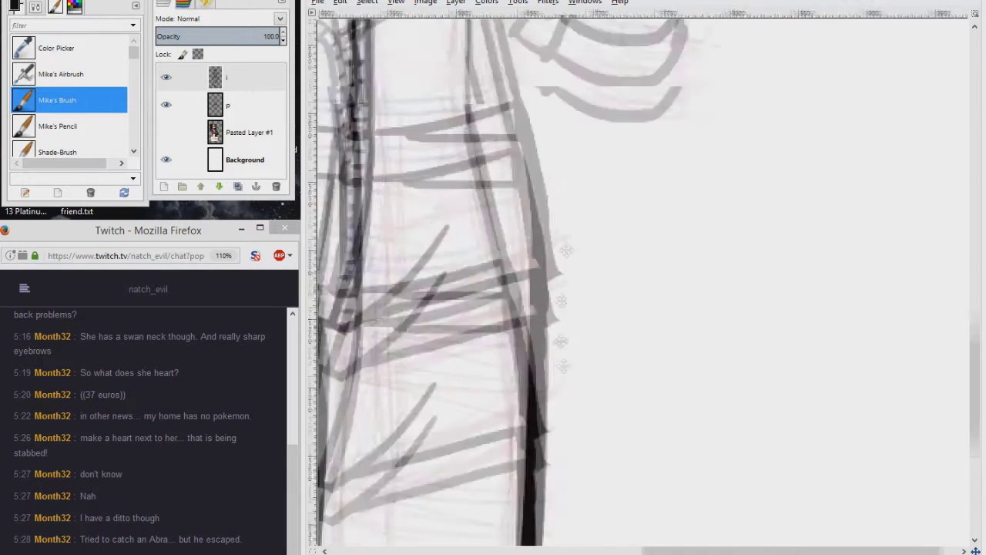
{"action": "mouse_move", "coordinate": [502, 97]}
{"action": "left_mouse_down"}
{"action": "mouse_move", "coordinate": [501, 248]}
{"action": "mouse_move", "coordinate": [523, 332]}
{"action": "mouse_move", "coordinate": [546, 378]}
{"action": "left_mouse_up"}
{"action": "scroll", "coordinate": [499, 283], "scroll_direction": "up", "scroll_amount": 4}
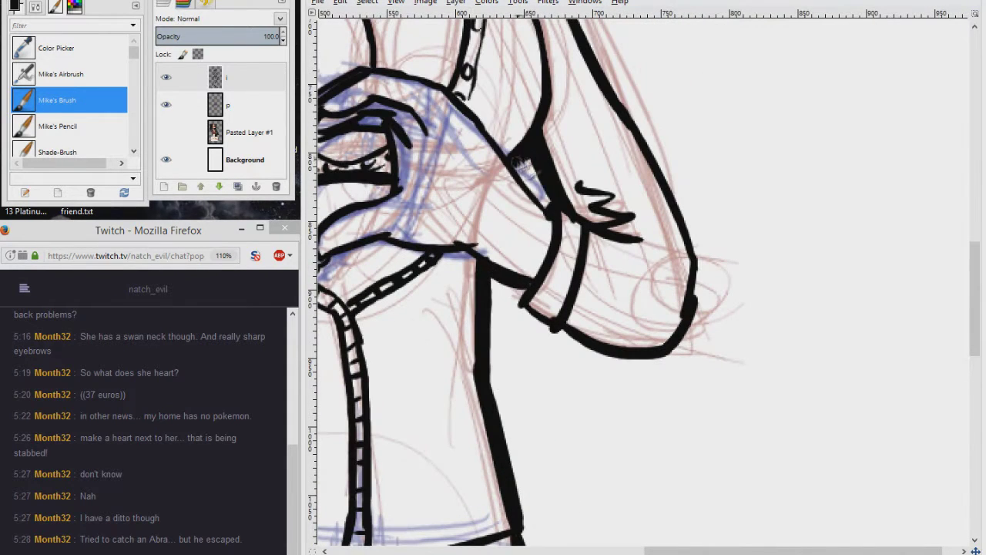
{"action": "left_click_drag", "start_coordinate": [550, 329], "coordinate": [663, 368]}
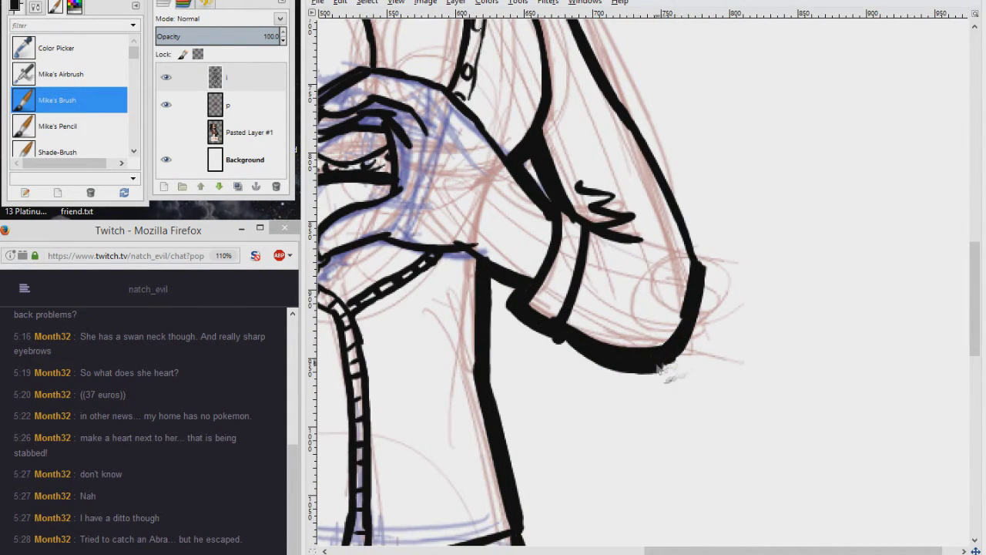
Step: Thicken the outer outline of the right sleeve up to the shoulder and the right edge of the hair
{"action": "scroll", "coordinate": [644, 364], "scroll_direction": "up", "scroll_amount": 4}
{"action": "scroll", "coordinate": [644, 364], "scroll_direction": "right", "scroll_amount": 3}
{"action": "left_click_drag", "start_coordinate": [413, 169], "coordinate": [552, 455]}
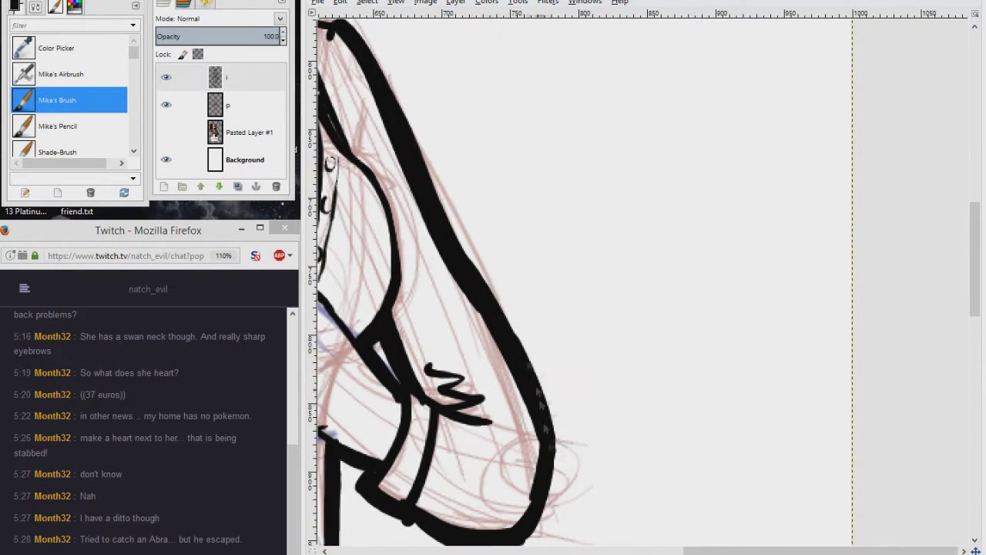
{"action": "scroll", "coordinate": [551, 451], "scroll_direction": "up", "scroll_amount": 4}
{"action": "scroll", "coordinate": [552, 451], "scroll_direction": "left", "scroll_amount": 3}
{"action": "scroll", "coordinate": [515, 266], "scroll_direction": "up", "scroll_amount": 4}
{"action": "scroll", "coordinate": [514, 266], "scroll_direction": "left", "scroll_amount": 1}
{"action": "mouse_move", "coordinate": [557, 204]}
{"action": "left_mouse_down"}
{"action": "mouse_move", "coordinate": [534, 334]}
{"action": "mouse_move", "coordinate": [543, 294]}
{"action": "left_mouse_up"}
Step: Thicken the outline of the hair over the top of the head and down its upper left side
{"action": "scroll", "coordinate": [534, 335], "scroll_direction": "down", "scroll_amount": 2}
{"action": "scroll", "coordinate": [562, 215], "scroll_direction": "up", "scroll_amount": 4}
{"action": "mouse_move", "coordinate": [510, 188]}
{"action": "left_mouse_down"}
{"action": "mouse_move", "coordinate": [568, 282]}
{"action": "mouse_move", "coordinate": [574, 393]}
{"action": "left_mouse_up"}
{"action": "scroll", "coordinate": [574, 393], "scroll_direction": "left", "scroll_amount": 3}
{"action": "scroll", "coordinate": [574, 392], "scroll_direction": "up", "scroll_amount": 1}
{"action": "mouse_move", "coordinate": [721, 205]}
{"action": "left_mouse_down"}
{"action": "mouse_move", "coordinate": [631, 196]}
{"action": "mouse_move", "coordinate": [485, 252]}
{"action": "left_mouse_up"}
{"action": "scroll", "coordinate": [578, 308], "scroll_direction": "down", "scroll_amount": 2}
{"action": "mouse_move", "coordinate": [441, 154]}
{"action": "left_mouse_down"}
{"action": "mouse_move", "coordinate": [409, 252]}
{"action": "mouse_move", "coordinate": [394, 372]}
{"action": "left_mouse_up"}
Step: Thicken the lower left hair outline down to the shoulder and the start of the left sleeve
{"action": "scroll", "coordinate": [578, 309], "scroll_direction": "down", "scroll_amount": 3}
{"action": "scroll", "coordinate": [577, 308], "scroll_direction": "right", "scroll_amount": 1}
{"action": "left_click_drag", "start_coordinate": [400, 134], "coordinate": [381, 322]}
{"action": "scroll", "coordinate": [577, 308], "scroll_direction": "down", "scroll_amount": 3}
{"action": "scroll", "coordinate": [578, 309], "scroll_direction": "left", "scroll_amount": 1}
{"action": "left_click_drag", "start_coordinate": [602, 165], "coordinate": [555, 307]}
{"action": "left_click_drag", "start_coordinate": [583, 265], "coordinate": [549, 327]}
Step: Thicken the left sleeve's outer outline, the gap between arm and body, and the forearm's underside to the cuff
{"action": "scroll", "coordinate": [577, 308], "scroll_direction": "down", "scroll_amount": 3}
{"action": "scroll", "coordinate": [577, 308], "scroll_direction": "right", "scroll_amount": 1}
{"action": "mouse_move", "coordinate": [617, 154]}
{"action": "left_mouse_down"}
{"action": "mouse_move", "coordinate": [548, 314]}
{"action": "mouse_move", "coordinate": [524, 316]}
{"action": "mouse_move", "coordinate": [493, 348]}
{"action": "left_mouse_up"}
{"action": "scroll", "coordinate": [577, 309], "scroll_direction": "down", "scroll_amount": 3}
{"action": "scroll", "coordinate": [578, 308], "scroll_direction": "left", "scroll_amount": 1}
{"action": "left_click_drag", "start_coordinate": [724, 202], "coordinate": [676, 285]}
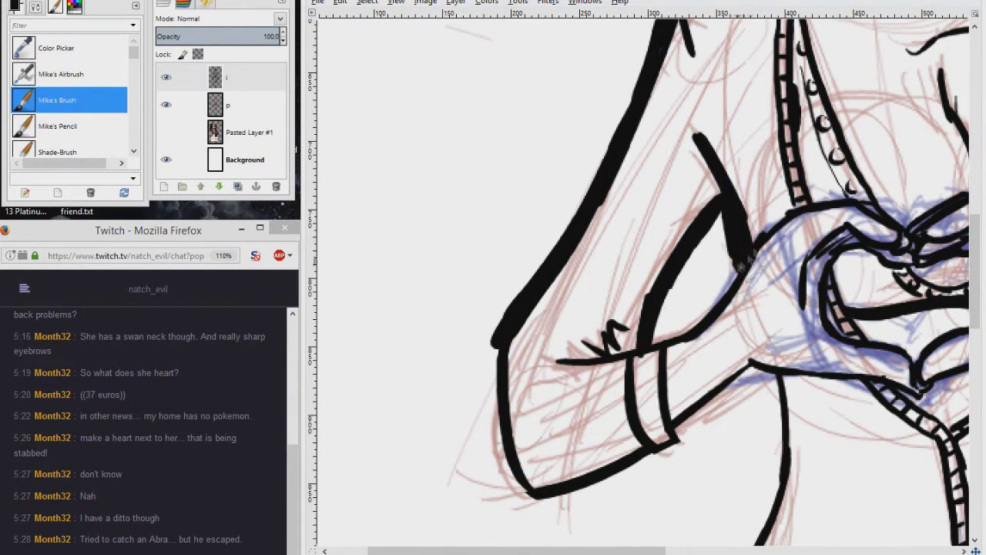
{"action": "scroll", "coordinate": [662, 339], "scroll_direction": "down", "scroll_amount": 3}
{"action": "left_click_drag", "start_coordinate": [490, 260], "coordinate": [647, 279]}
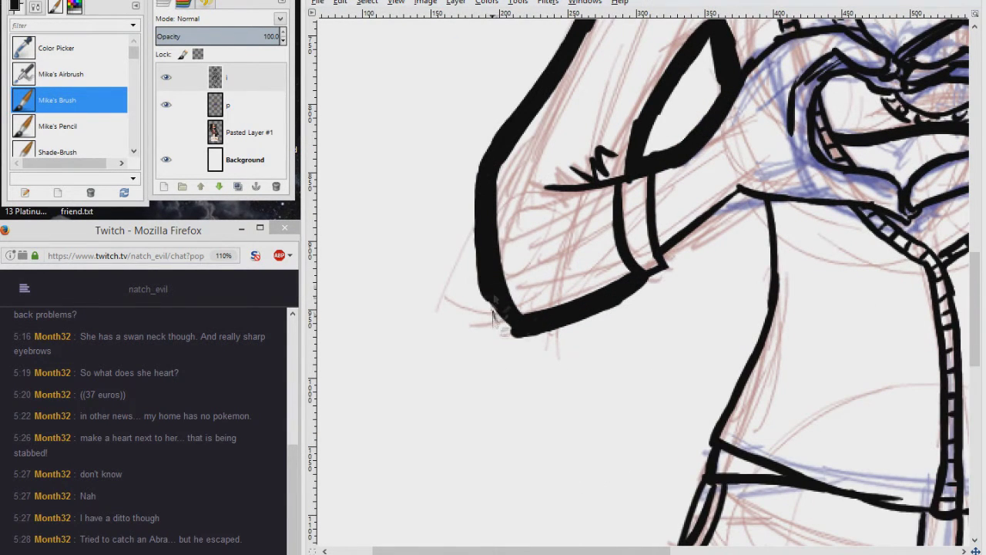
Step: Thicken the left side of the torso from the hand down to the hip and the edge of the shorts
{"action": "scroll", "coordinate": [639, 277], "scroll_direction": "down", "scroll_amount": 3}
{"action": "left_click_drag", "start_coordinate": [638, 110], "coordinate": [617, 247]}
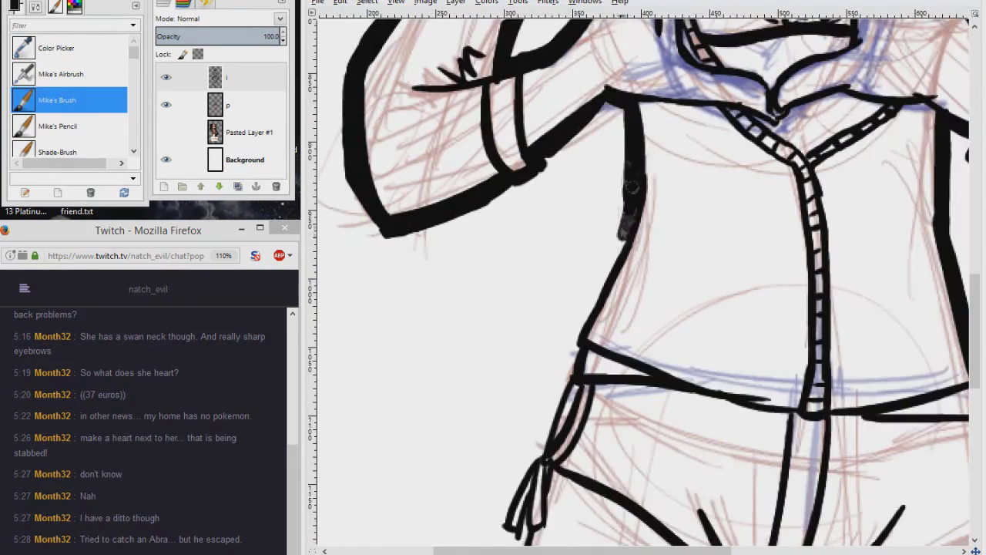
{"action": "scroll", "coordinate": [639, 277], "scroll_direction": "down", "scroll_amount": 3}
{"action": "scroll", "coordinate": [639, 278], "scroll_direction": "down", "scroll_amount": 2}
{"action": "mouse_move", "coordinate": [615, 137]}
{"action": "left_mouse_down"}
{"action": "mouse_move", "coordinate": [597, 235]}
{"action": "mouse_move", "coordinate": [578, 251]}
{"action": "left_mouse_up"}
{"action": "scroll", "coordinate": [640, 277], "scroll_direction": "down", "scroll_amount": 2}
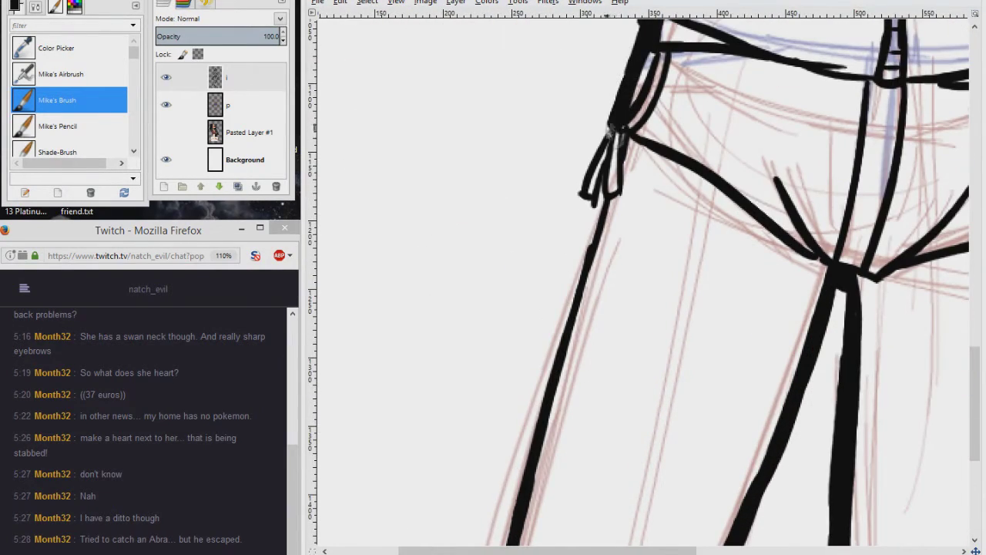
Step: Thicken the outer line of the left leg from the hip cord down to the bottom of the canvas
{"action": "scroll", "coordinate": [639, 278], "scroll_direction": "down", "scroll_amount": 6}
{"action": "scroll", "coordinate": [639, 278], "scroll_direction": "left", "scroll_amount": 1}
{"action": "left_click_drag", "start_coordinate": [594, 54], "coordinate": [505, 443]}
{"action": "left_click_drag", "start_coordinate": [548, 229], "coordinate": [502, 445]}
{"action": "scroll", "coordinate": [509, 454], "scroll_direction": "down", "scroll_amount": 5}
{"action": "scroll", "coordinate": [534, 523], "scroll_direction": "up", "scroll_amount": 1}
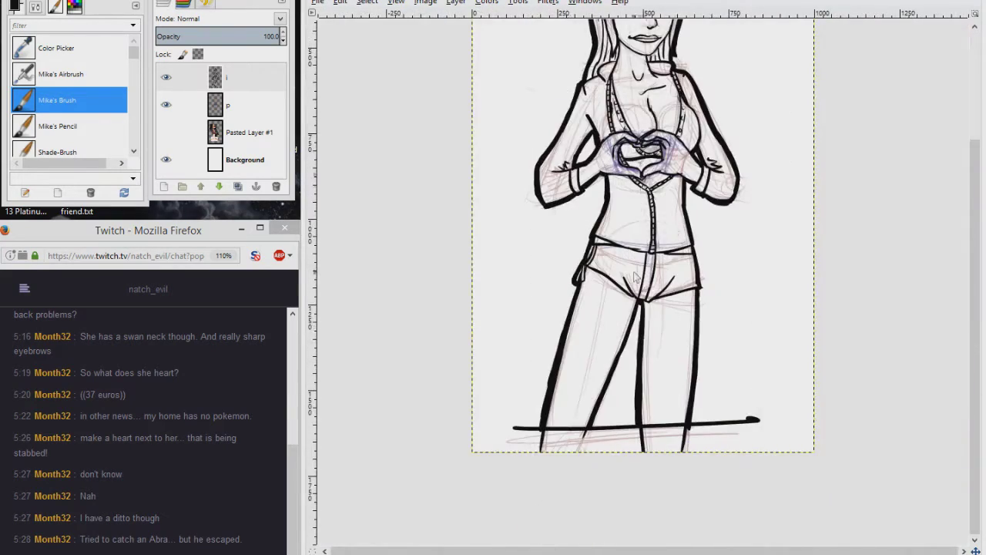
Step: Hide sketch layer p and touch up the inked finger and hand lines around the right side of the heart opening
{"action": "scroll", "coordinate": [535, 524], "scroll_direction": "up", "scroll_amount": 3}
{"action": "left_click", "coordinate": [166, 104]}
{"action": "scroll", "coordinate": [678, 339], "scroll_direction": "up", "scroll_amount": 4}
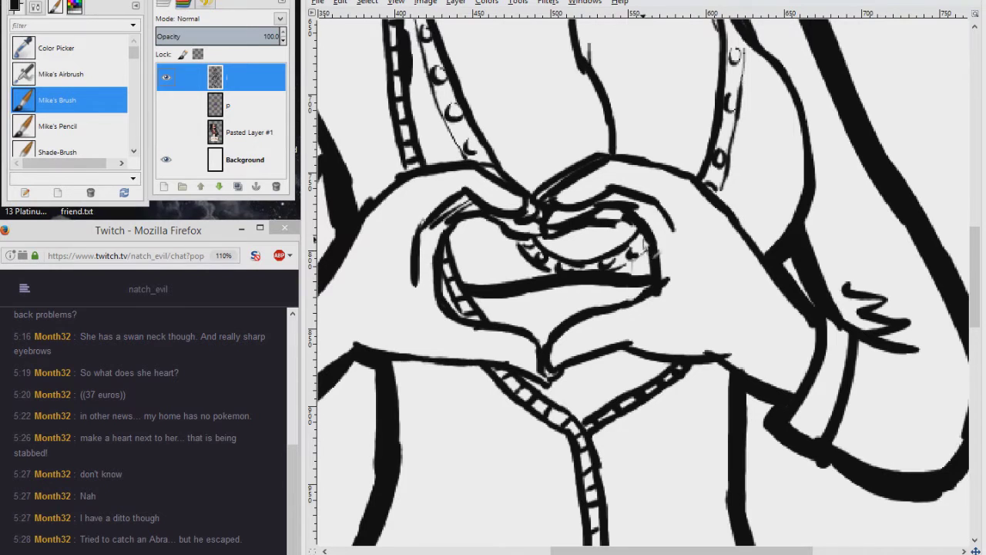
{"action": "scroll", "coordinate": [742, 294], "scroll_direction": "up", "scroll_amount": 1}
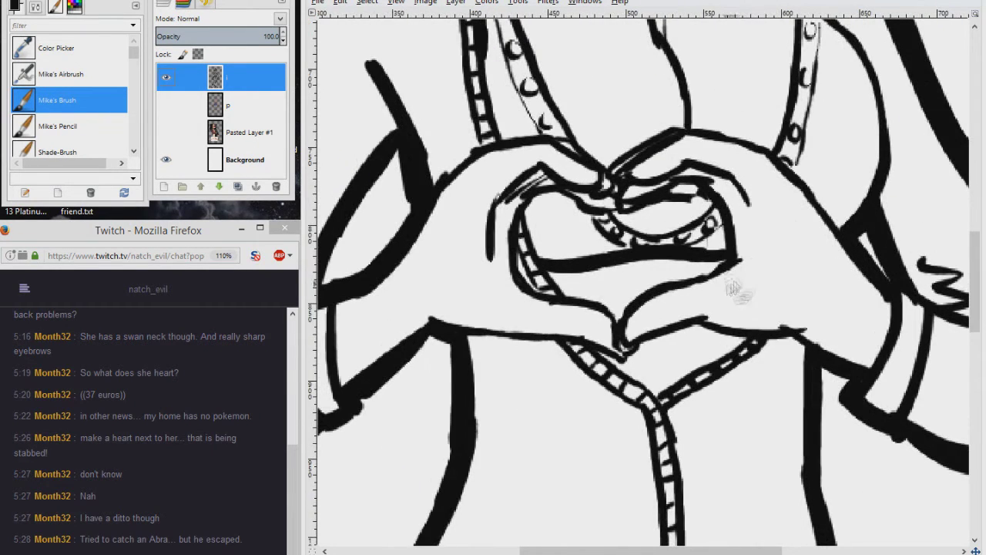
{"action": "key", "text": "shift+ctrl+j"}
{"action": "scroll", "coordinate": [701, 240], "scroll_direction": "up", "scroll_amount": 3}
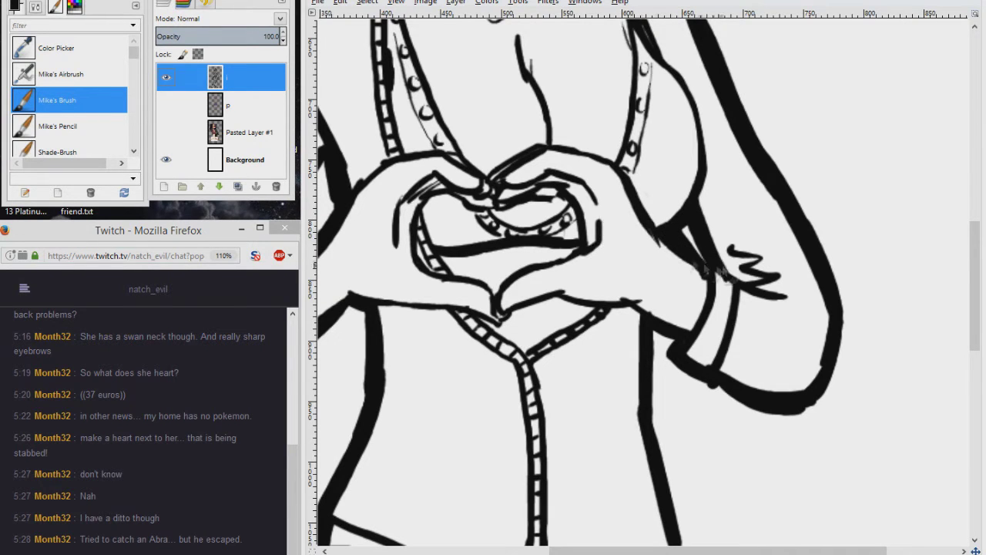
{"action": "key", "text": "shift+ctrl+j"}
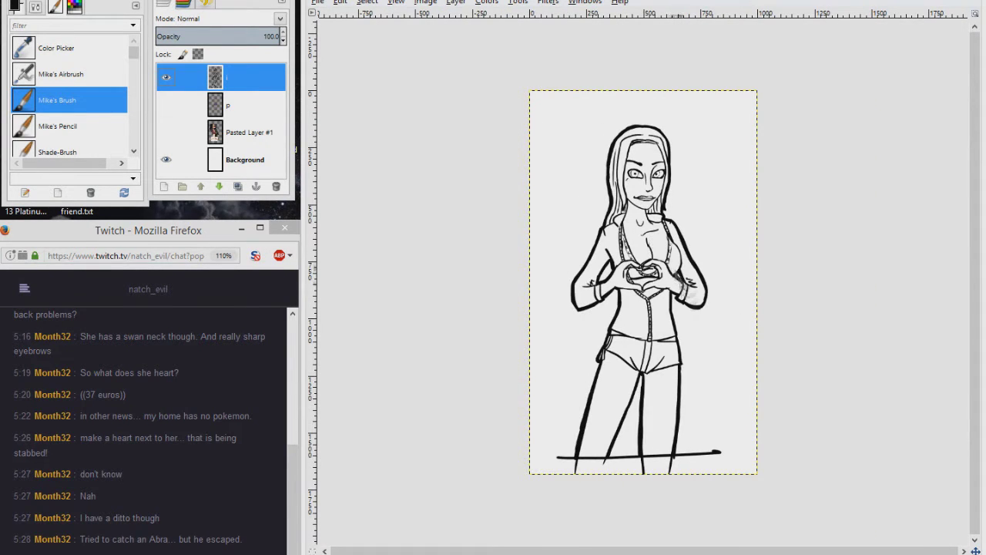
{"action": "scroll", "coordinate": [691, 273], "scroll_direction": "up", "scroll_amount": 3}
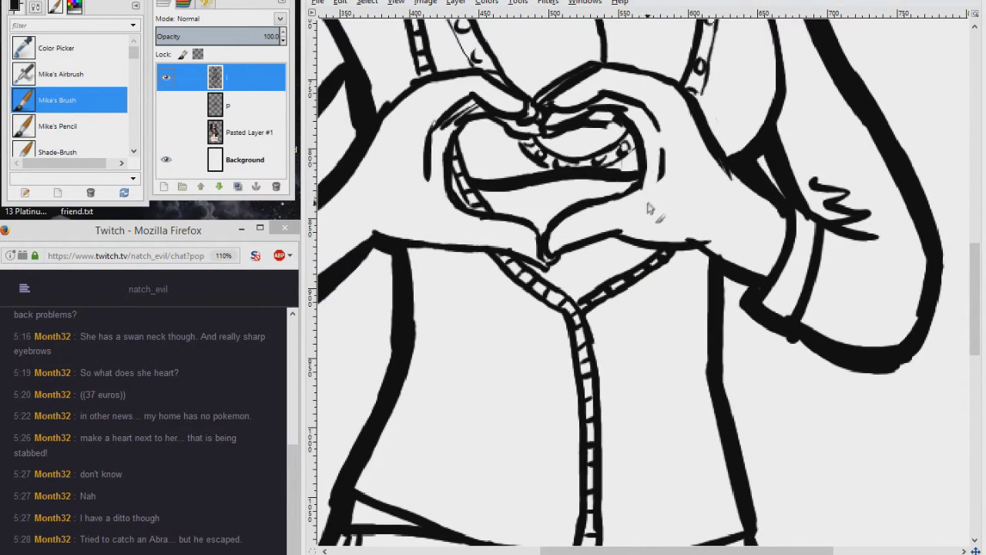
{"action": "scroll", "coordinate": [664, 225], "scroll_direction": "down", "scroll_amount": 2}
Step: Touch up the thick outline around the hair and shoulders
{"action": "key", "text": "shift+ctrl+j"}
{"action": "scroll", "coordinate": [726, 154], "scroll_direction": "up", "scroll_amount": 4}
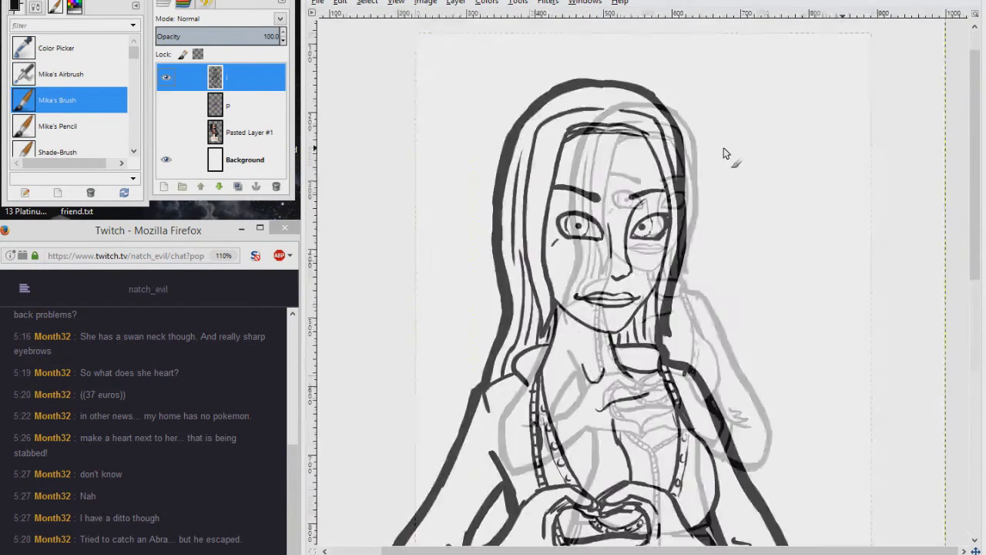
{"action": "scroll", "coordinate": [593, 225], "scroll_direction": "up", "scroll_amount": 5}
{"action": "mouse_move", "coordinate": [393, 250]}
{"action": "left_mouse_down"}
{"action": "mouse_move", "coordinate": [570, 246]}
{"action": "mouse_move", "coordinate": [615, 294]}
{"action": "left_mouse_up"}
{"action": "key", "text": "shift+ctrl+j"}
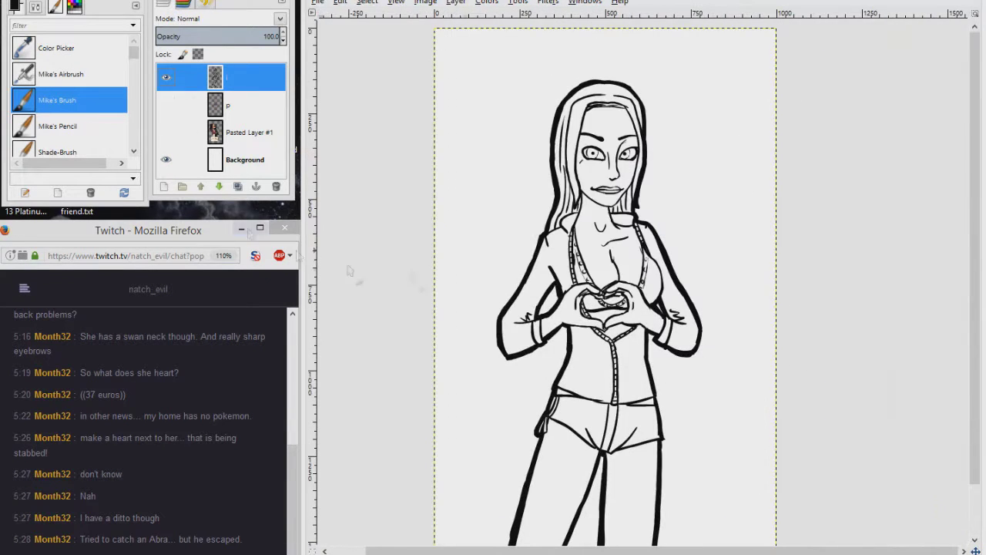
Step: Show Pasted Layer #1 and shift its photo references further left beside the inked figure
{"action": "left_click", "coordinate": [165, 132]}
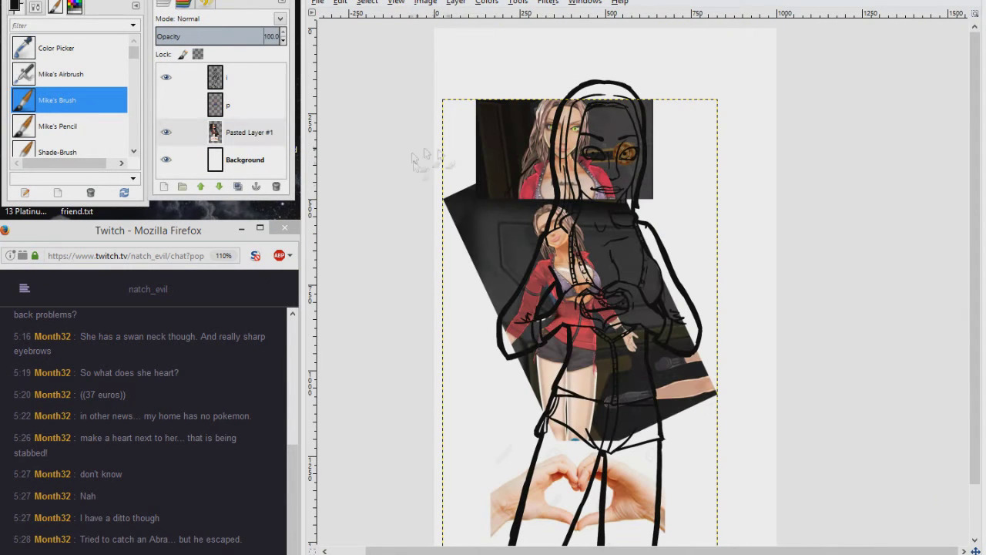
{"action": "key", "text": "ctrl+z"}
{"action": "scroll", "coordinate": [522, 183], "scroll_direction": "up", "scroll_amount": 2}
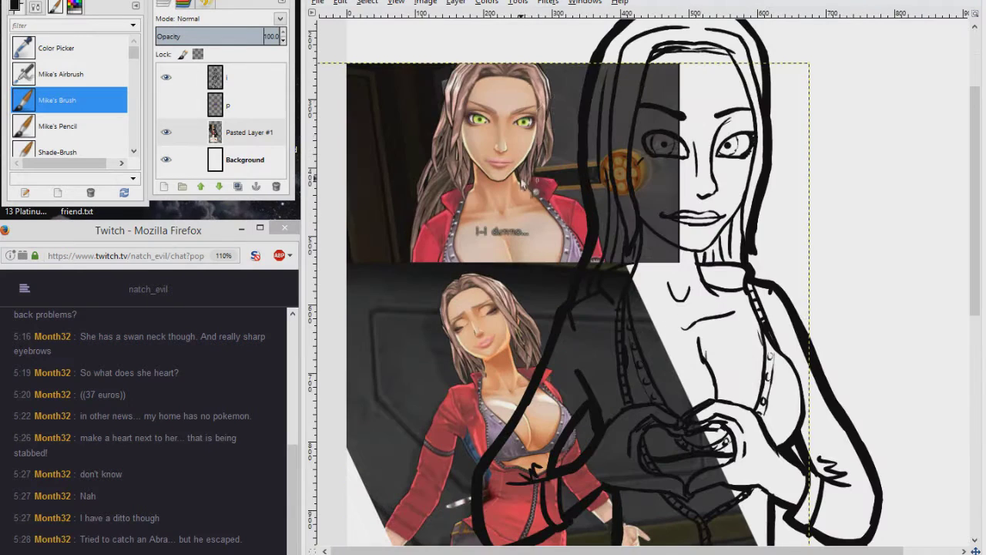
Step: Sample the skin tone from the face in the reference photo and create a layer named c beneath ink layer i
{"action": "left_click", "coordinate": [93, 55]}
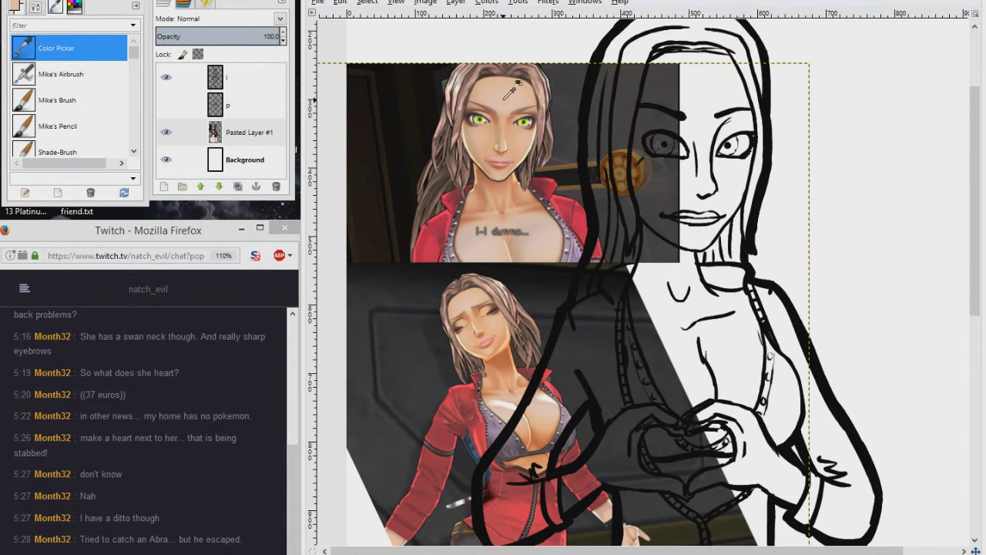
{"action": "left_click", "coordinate": [231, 106]}
{"action": "left_click", "coordinate": [163, 186]}
{"action": "type", "text": "c"}
{"action": "key", "text": "Return"}
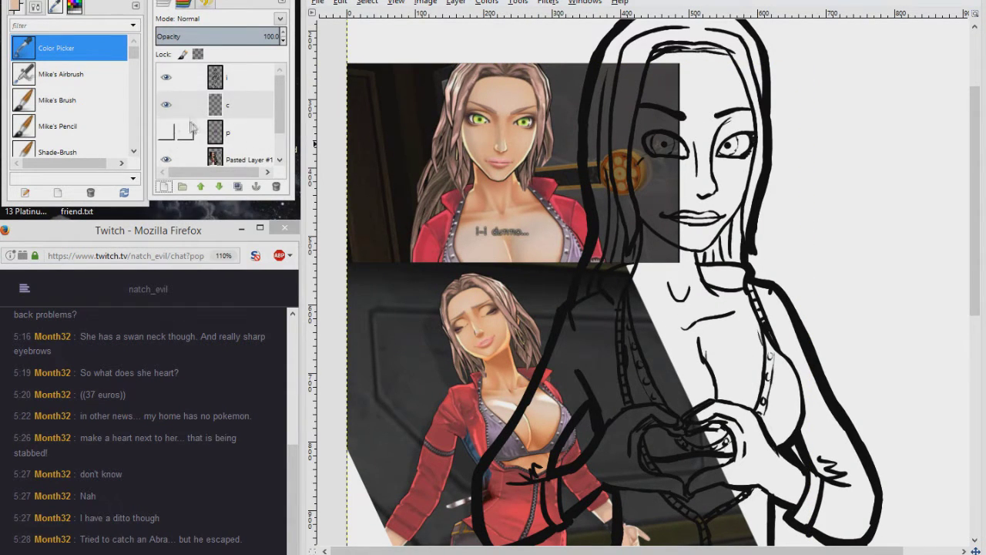
Step: Hide Pasted Layer #1 and brush skin tone along the edges of the face, neck, neckline and hands on layer c
{"action": "left_click", "coordinate": [166, 159]}
{"action": "left_click", "coordinate": [57, 125]}
{"action": "left_click", "coordinate": [58, 100]}
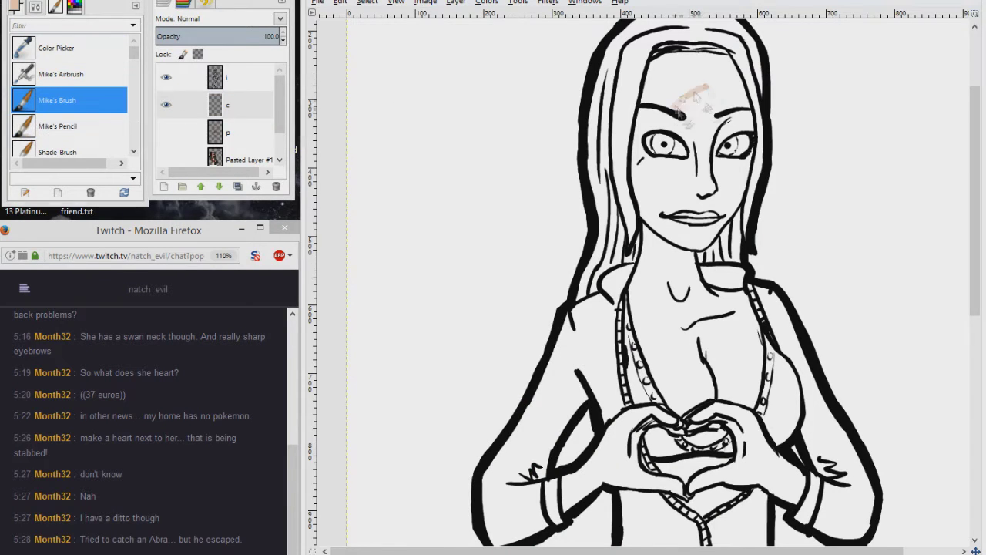
{"action": "mouse_move", "coordinate": [728, 104]}
{"action": "left_mouse_down"}
{"action": "mouse_move", "coordinate": [634, 202]}
{"action": "mouse_move", "coordinate": [641, 331]}
{"action": "mouse_move", "coordinate": [697, 438]}
{"action": "left_mouse_up"}
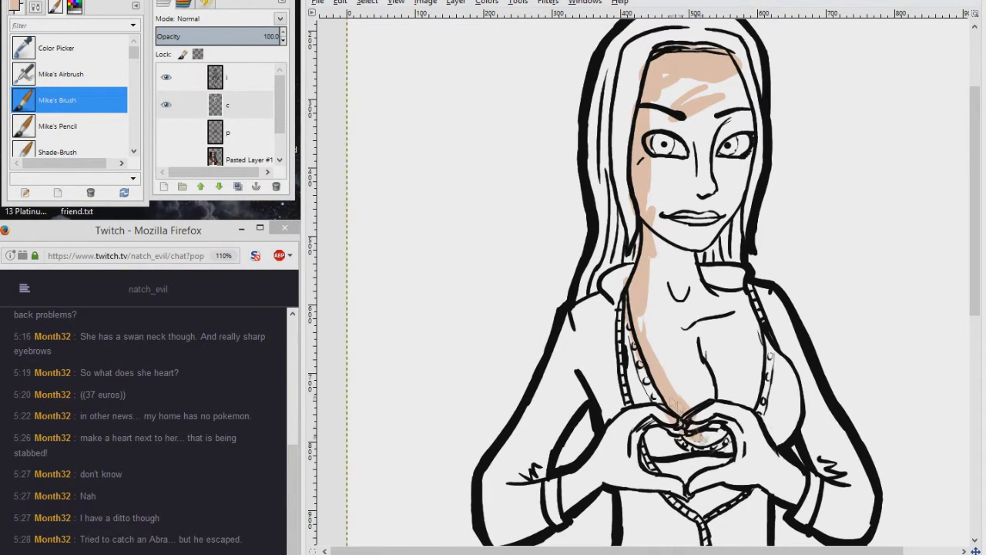
{"action": "left_click_drag", "start_coordinate": [743, 74], "coordinate": [761, 245]}
{"action": "scroll", "coordinate": [654, 312], "scroll_direction": "down", "scroll_amount": 5}
{"action": "scroll", "coordinate": [655, 312], "scroll_direction": "right", "scroll_amount": 1}
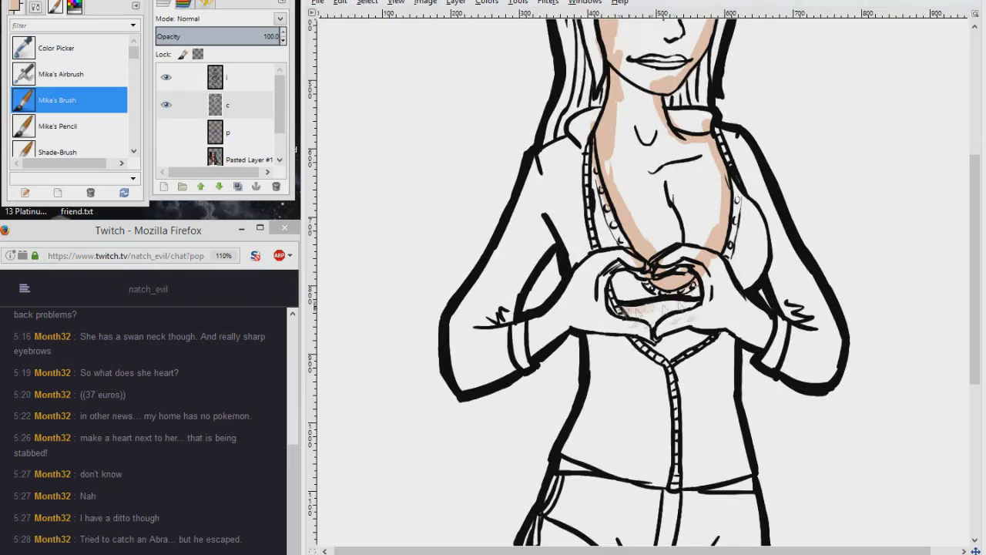
Step: Select the enclosed skin areas from ink layer i and fill them with the skin tone on layer c
{"action": "left_click", "coordinate": [245, 73]}
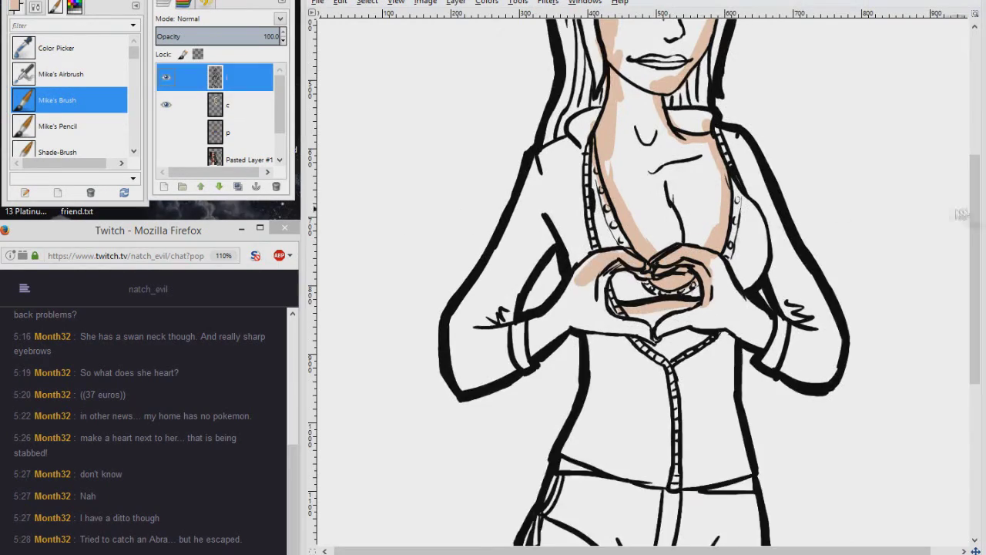
{"action": "scroll", "coordinate": [647, 277], "scroll_direction": "up", "scroll_amount": 5}
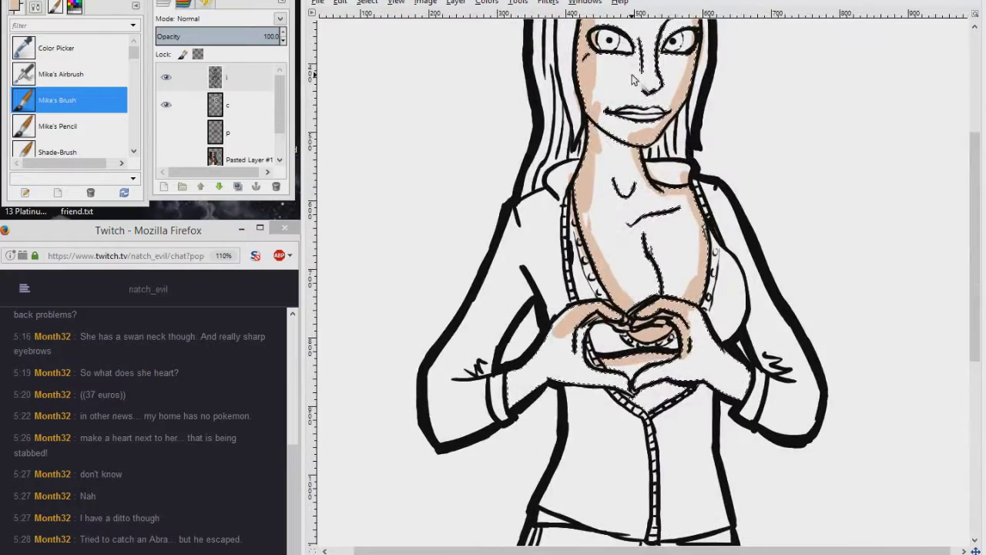
{"action": "left_click", "coordinate": [245, 99]}
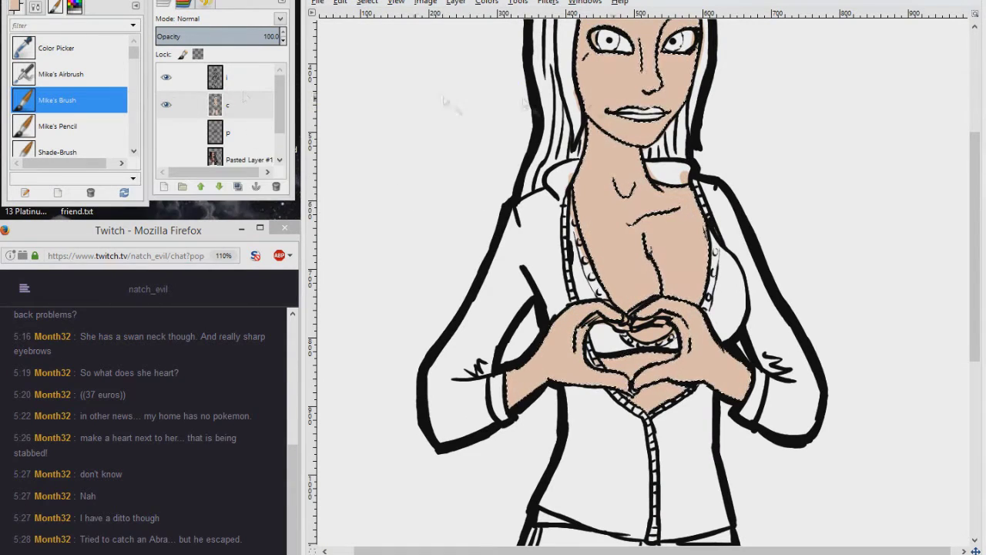
Step: Select the lips and fill them with pink ef9cb9 on layer c
{"action": "left_click", "coordinate": [14, 6]}
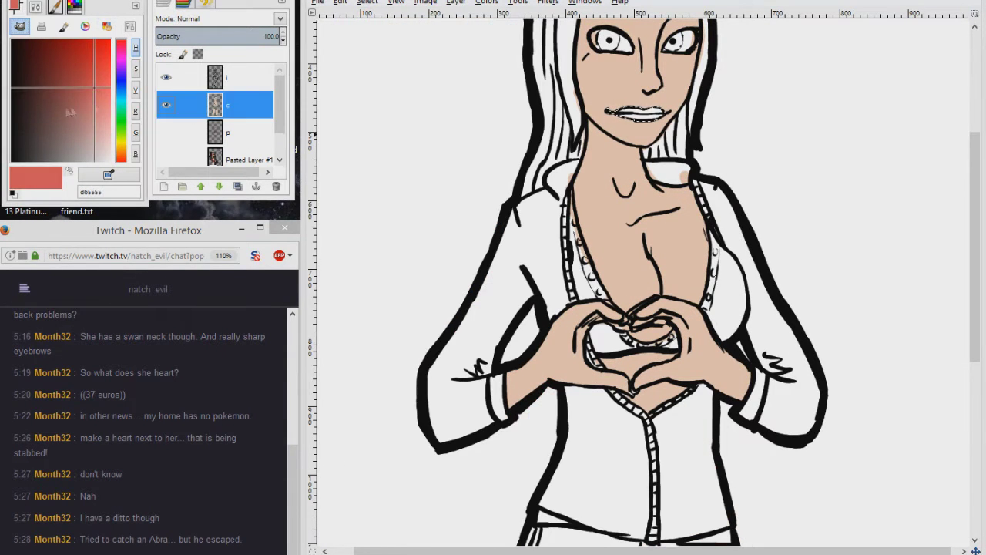
{"action": "left_click", "coordinate": [107, 119]}
{"action": "left_click", "coordinate": [124, 48]}
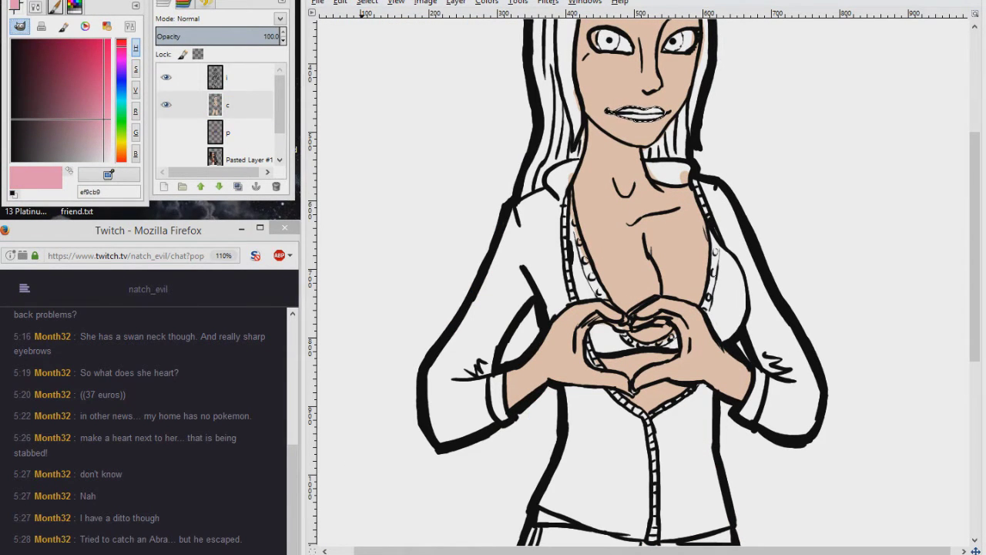
{"action": "left_click", "coordinate": [231, 77]}
Step: Fill the Background layer with grey-teal 7ca0a1
{"action": "scroll", "coordinate": [223, 115], "scroll_direction": "down", "scroll_amount": 2}
{"action": "left_click", "coordinate": [68, 147]}
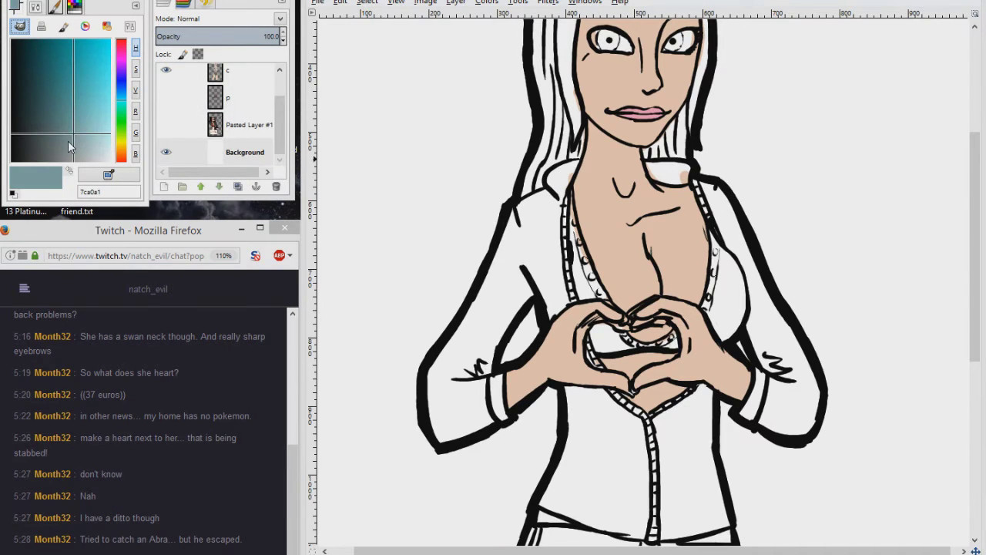
{"action": "key", "text": "ctrl+comma"}
Step: Select both eyes from ink layer i, show Pasted Layer #1 and fill the eyes with white on layer c
{"action": "scroll", "coordinate": [281, 125], "scroll_direction": "up", "scroll_amount": 2}
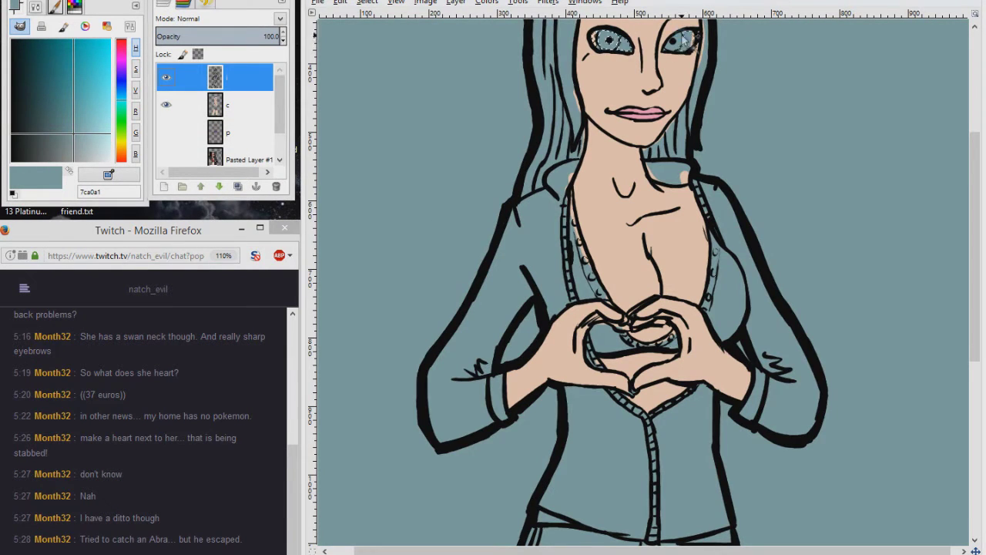
{"action": "left_click", "coordinate": [165, 159]}
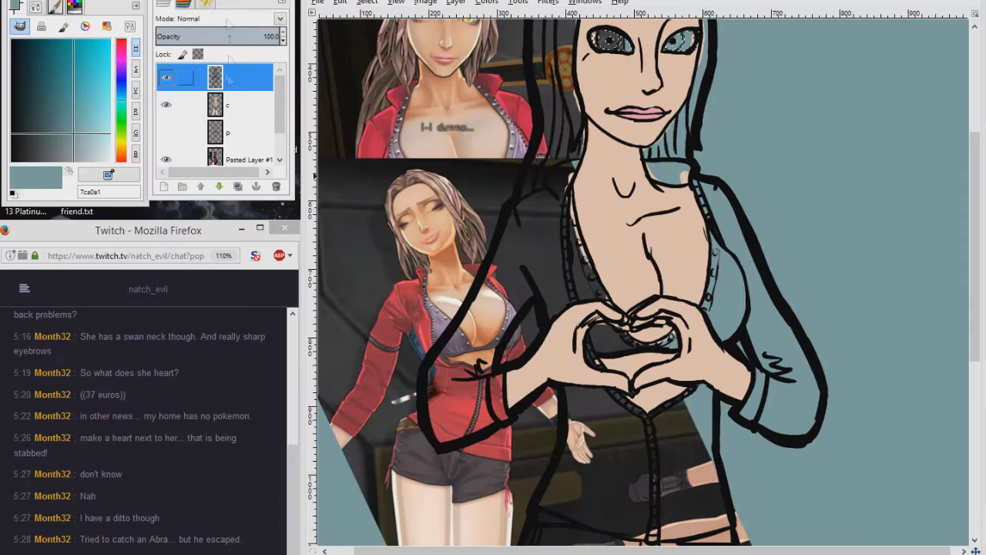
{"action": "left_click", "coordinate": [200, 100]}
{"action": "key", "text": "d"}
{"action": "left_click", "coordinate": [231, 77]}
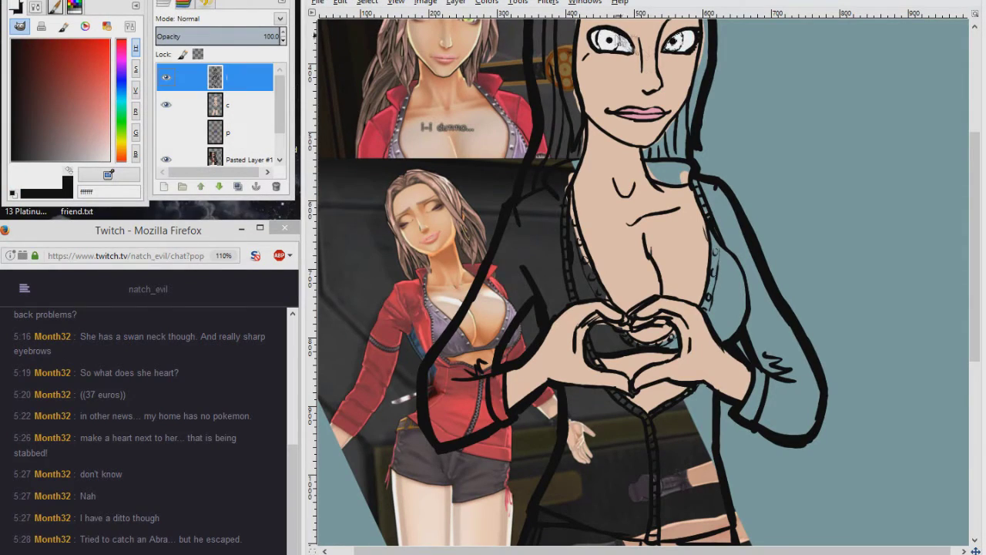
Step: Colour both irises light green a2ca59, taken from the eyes in the reference photo
{"action": "scroll", "coordinate": [682, 193], "scroll_direction": "up", "scroll_amount": 5}
{"action": "left_click_drag", "start_coordinate": [683, 194], "coordinate": [707, 210]}
{"action": "scroll", "coordinate": [707, 209], "scroll_direction": "down", "scroll_amount": 5}
{"action": "key", "text": "Page_Down"}
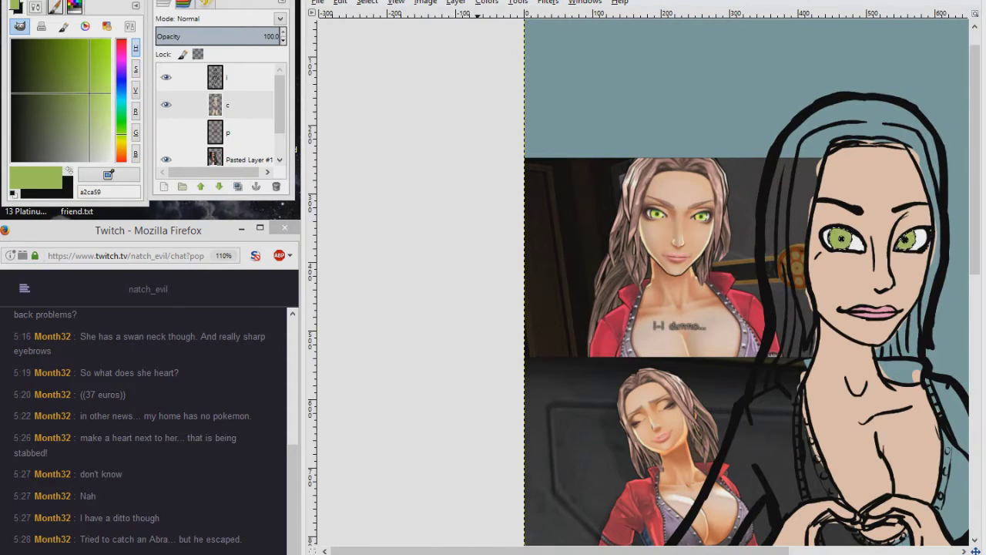
{"action": "scroll", "coordinate": [886, 247], "scroll_direction": "up", "scroll_amount": 3}
{"action": "scroll", "coordinate": [886, 246], "scroll_direction": "down", "scroll_amount": 1}
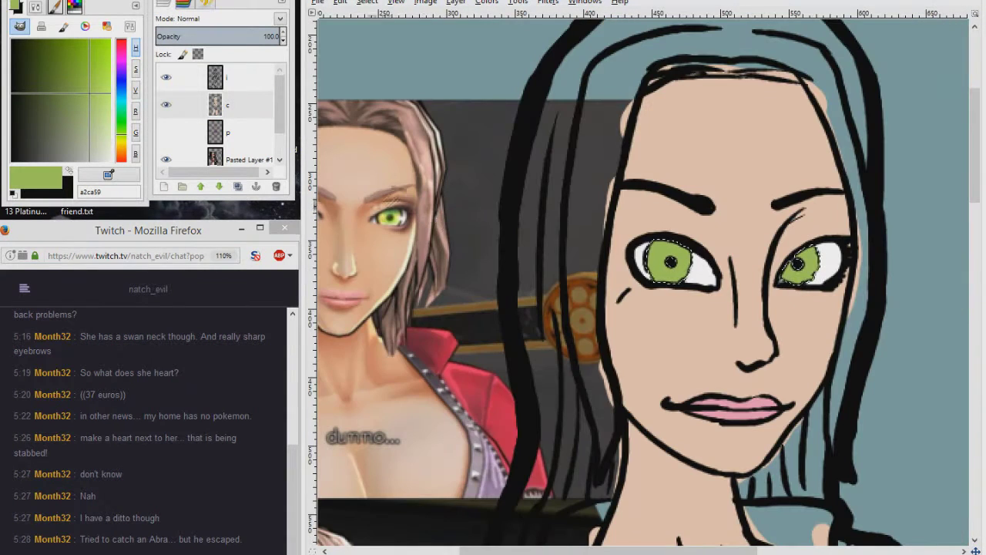
Step: Recolour the irises with a darker green and add yellow f5f266 around the pupils, sampling the reference photo's eye
{"action": "left_click", "coordinate": [402, 219]}
{"action": "key", "text": "ctrl+comma"}
{"action": "left_click", "coordinate": [387, 214]}
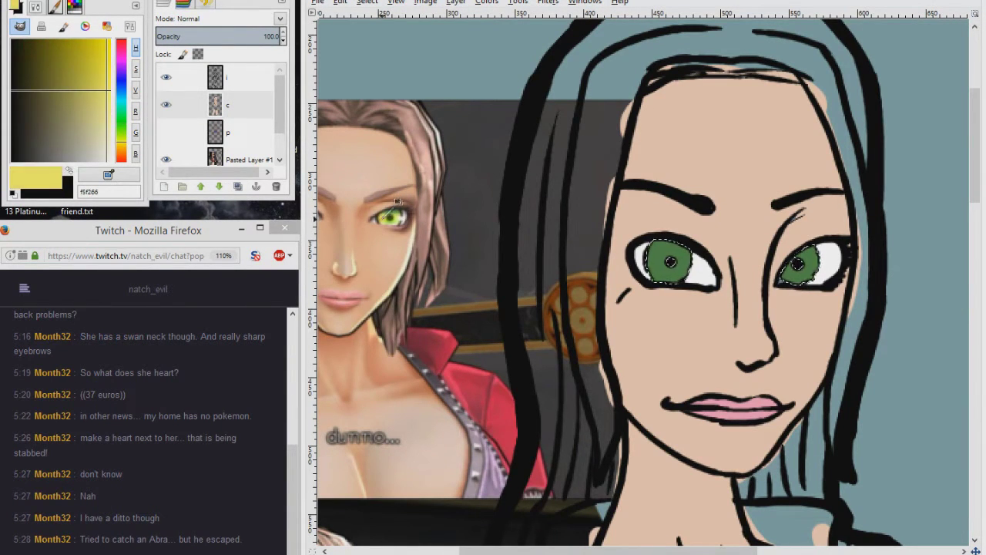
{"action": "key", "text": "ctrl+comma"}
{"action": "scroll", "coordinate": [726, 326], "scroll_direction": "down", "scroll_amount": 5}
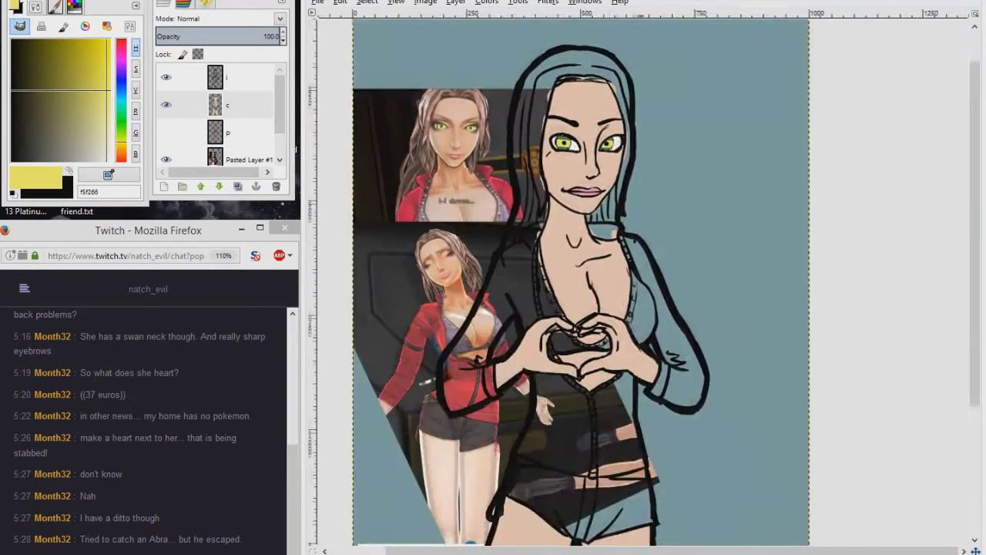
Step: Sample hair brown 9d7464 from the lower reference, hide the references and fill the selected hair areas on layer c
{"action": "scroll", "coordinate": [483, 308], "scroll_direction": "up", "scroll_amount": 5}
{"action": "left_click", "coordinate": [483, 308]}
{"action": "scroll", "coordinate": [422, 353], "scroll_direction": "down", "scroll_amount": 5}
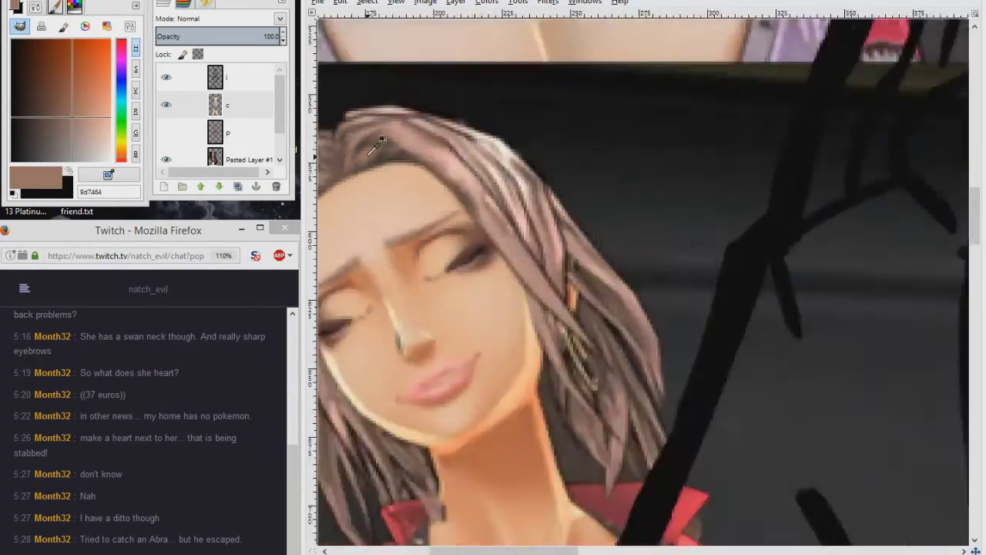
{"action": "left_click", "coordinate": [165, 159]}
{"action": "left_click", "coordinate": [231, 77]}
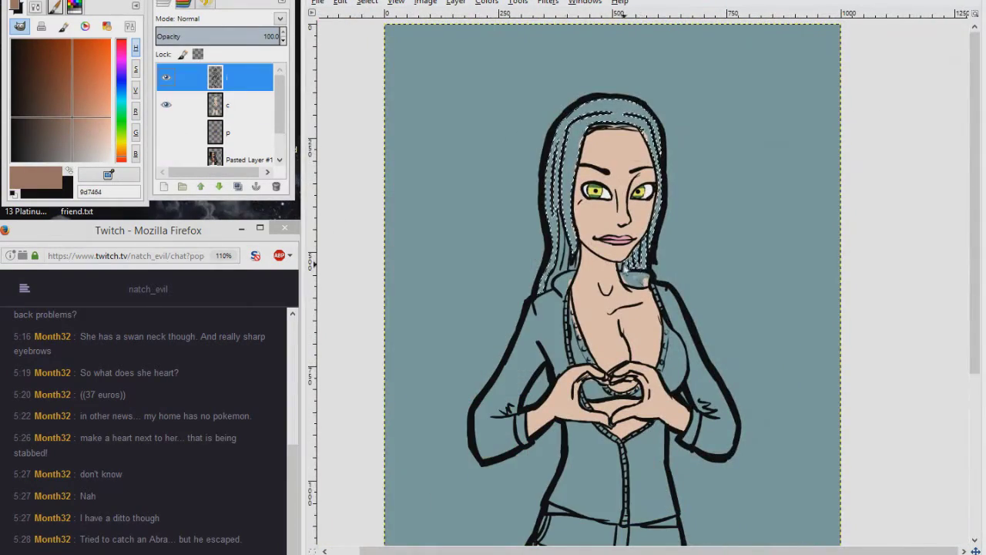
{"action": "left_click", "coordinate": [231, 105]}
{"action": "key", "text": "ctrl+comma"}
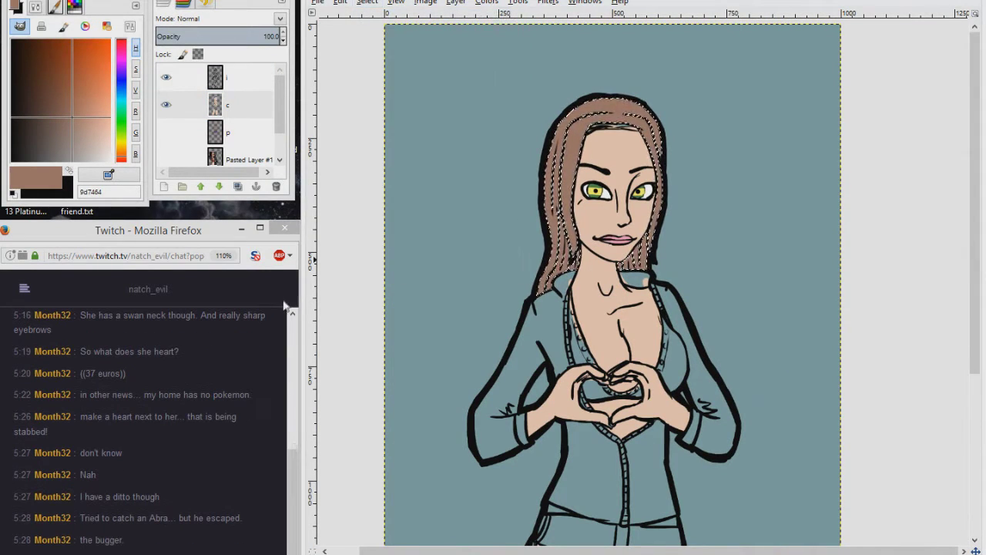
Step: Sample jacket red d12349 from the references, select the jacket areas from layer i and fill them on layer c
{"action": "left_click", "coordinate": [165, 160]}
{"action": "left_click", "coordinate": [239, 160]}
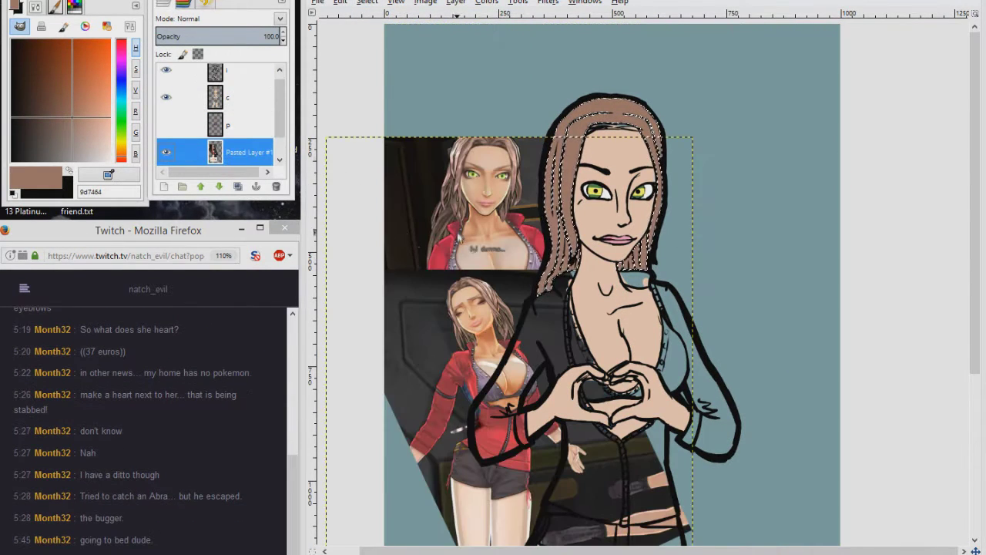
{"action": "left_click", "coordinate": [231, 73]}
{"action": "left_click", "coordinate": [166, 159]}
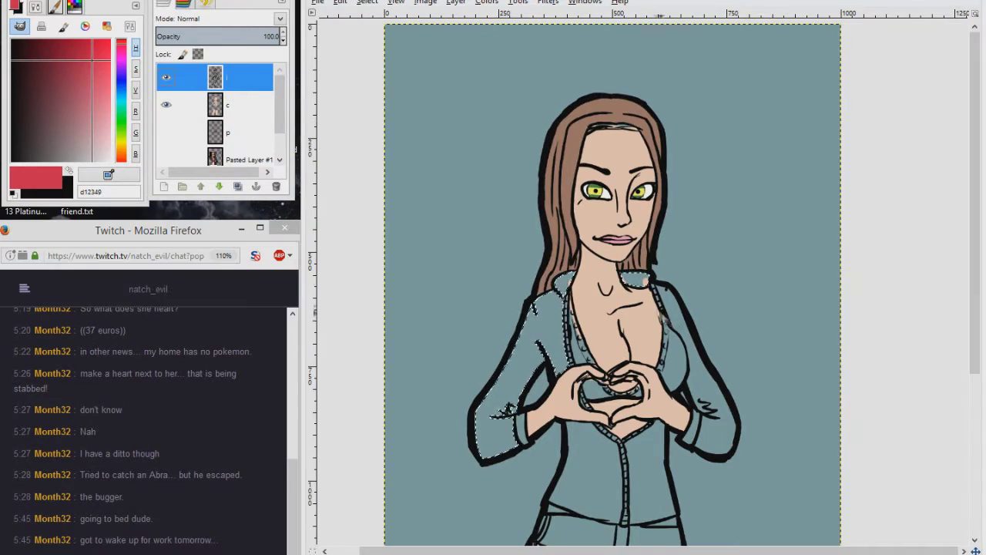
{"action": "left_click", "coordinate": [231, 104]}
{"action": "key", "text": "ctrl+comma"}
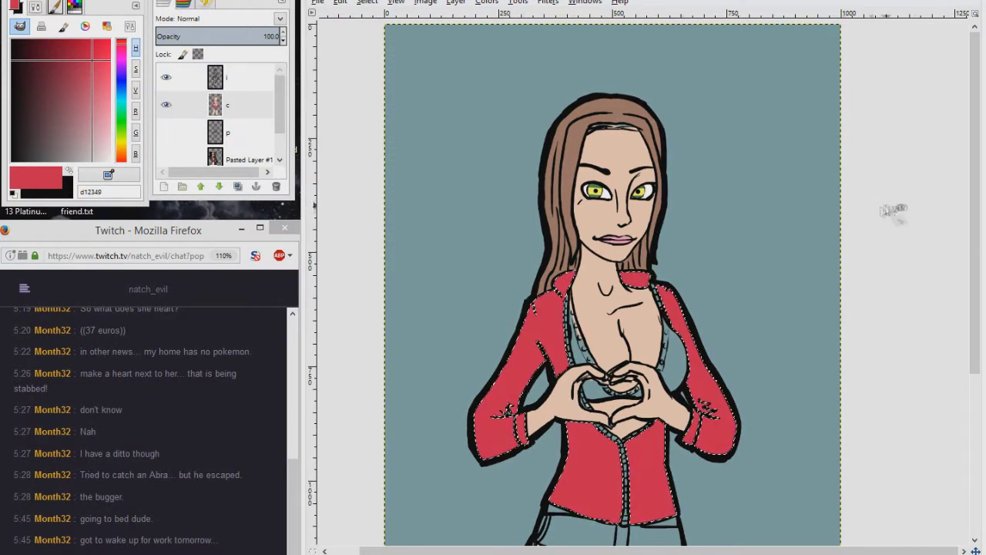
Step: Sample purple 9970a3 from the reference top, hide the references and fill the selected bra areas on layer c
{"action": "scroll", "coordinate": [613, 308], "scroll_direction": "down", "scroll_amount": 3}
{"action": "left_click", "coordinate": [165, 159]}
{"action": "left_click", "coordinate": [598, 333]}
{"action": "left_click", "coordinate": [231, 77]}
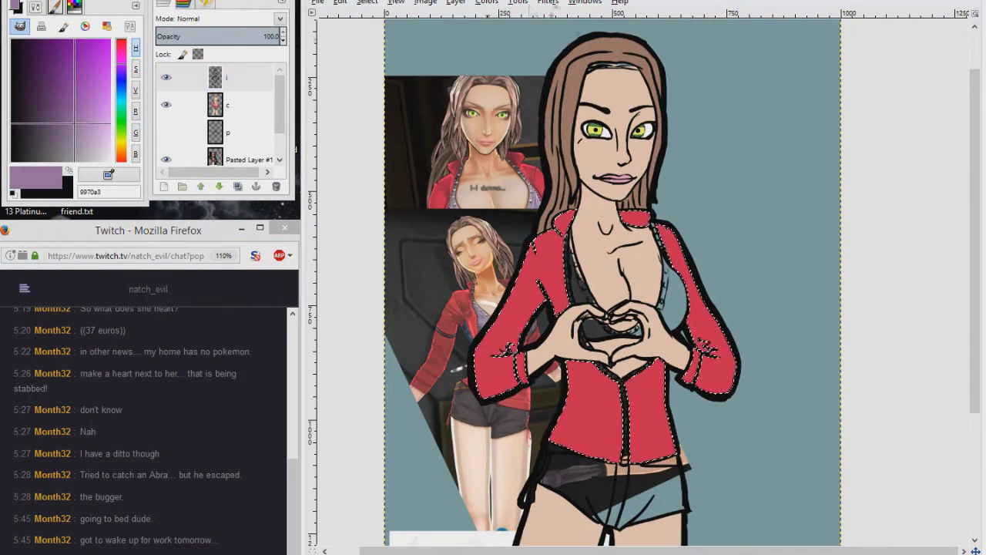
{"action": "left_click", "coordinate": [165, 160]}
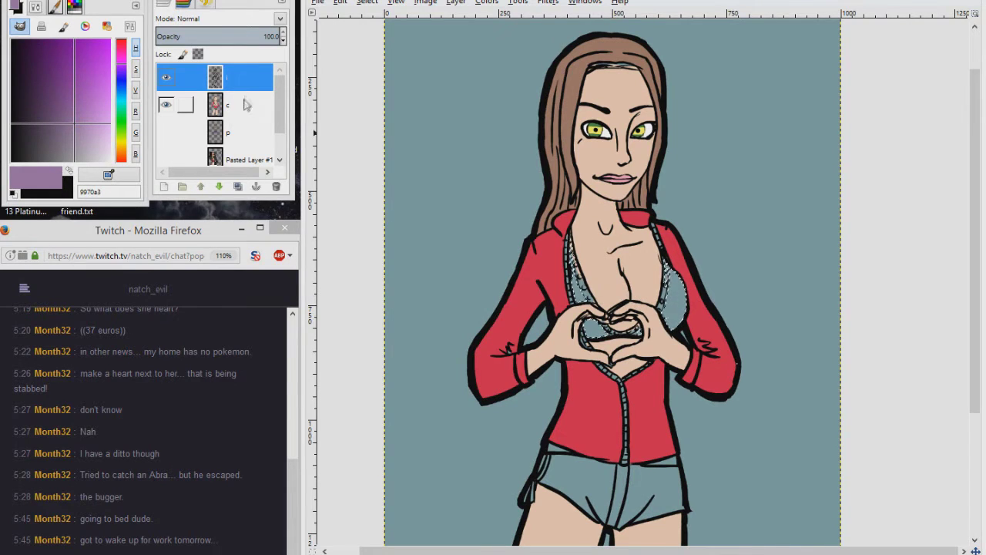
{"action": "key", "text": "ctrl+comma"}
Step: Select the shorts from the ink lines and fill them with dark grey 4f4f4f
{"action": "left_click", "coordinate": [468, 280], "text": "ctrl"}
{"action": "left_click", "coordinate": [548, 479]}
{"action": "key", "text": "ctrl+comma"}
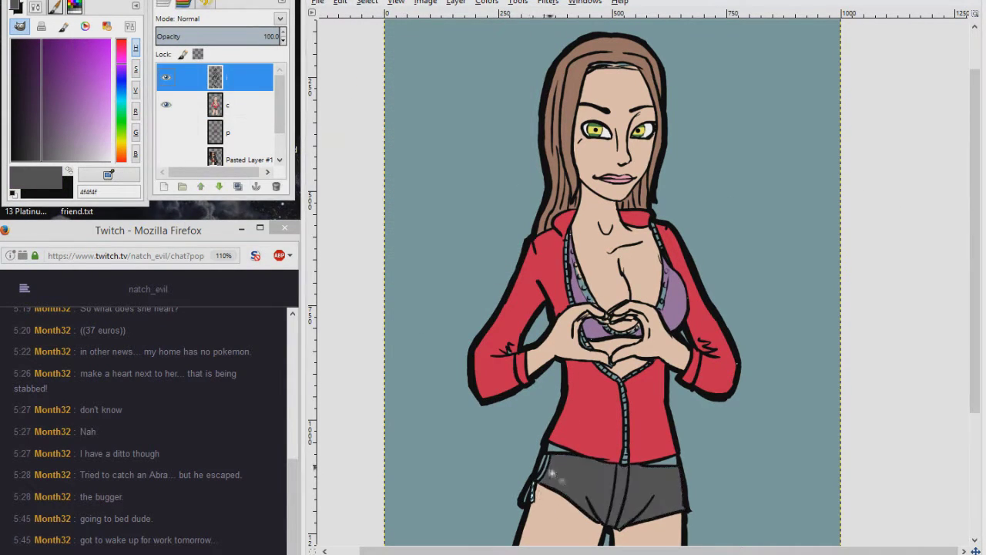
Step: Fill the selected hip cord areas on layer c with the jacket's red d12349
{"action": "left_click", "coordinate": [185, 104]}
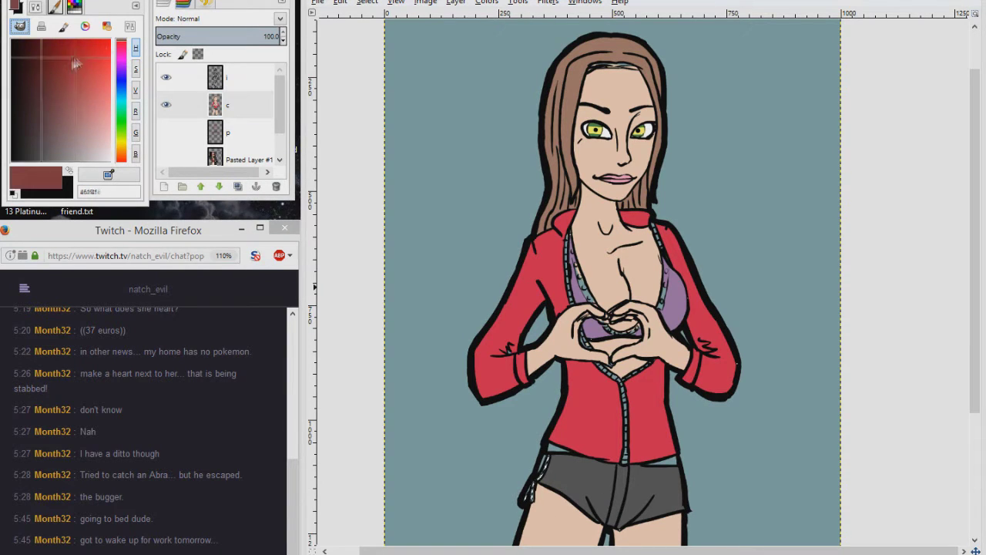
{"action": "left_click", "coordinate": [577, 407], "text": "ctrl"}
{"action": "key", "text": "alt+s"}
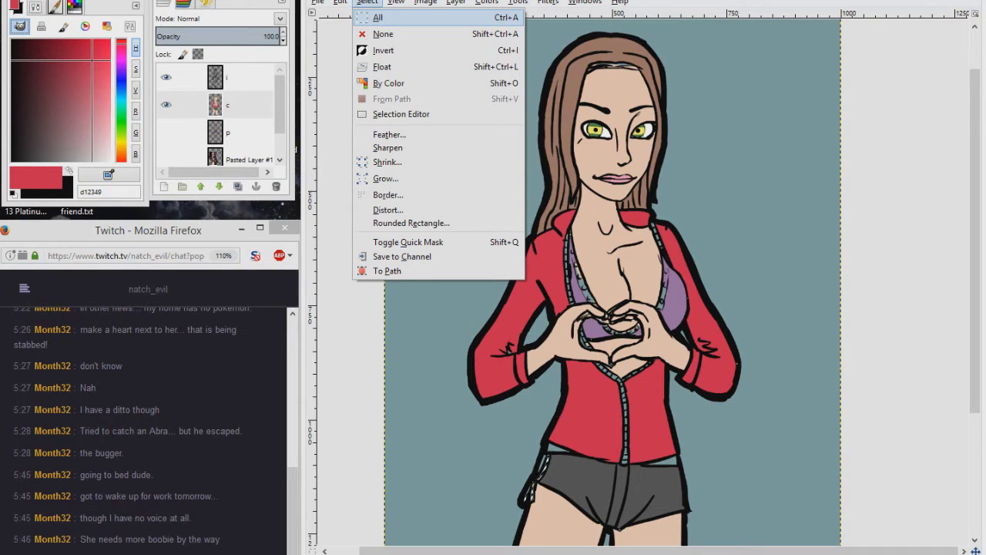
{"action": "key", "text": "Return"}
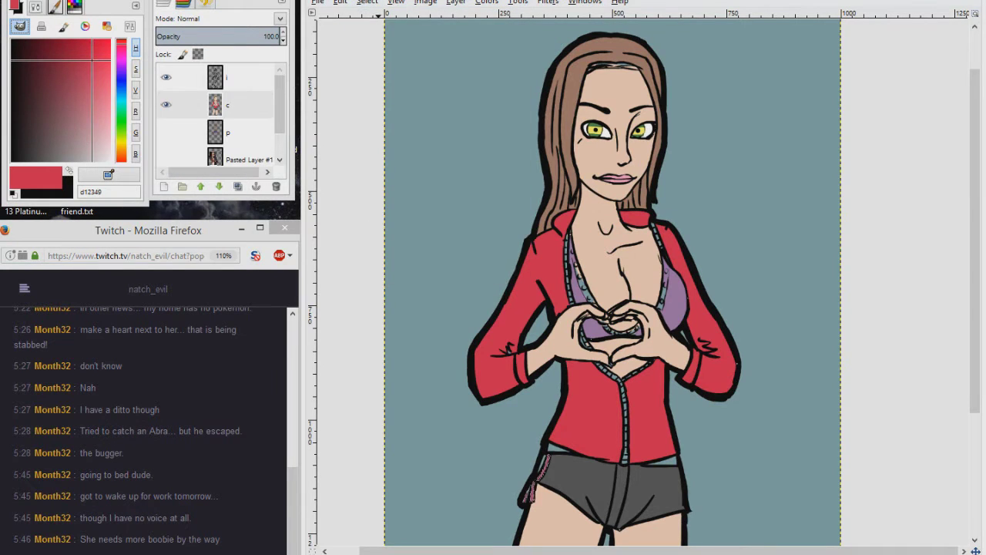
Step: Ink a short black cleavage line inside the heart opening on layer i
{"action": "scroll", "coordinate": [598, 266], "scroll_direction": "up", "scroll_amount": 3}
{"action": "key", "text": "Page_Up"}
{"action": "key", "text": "x"}
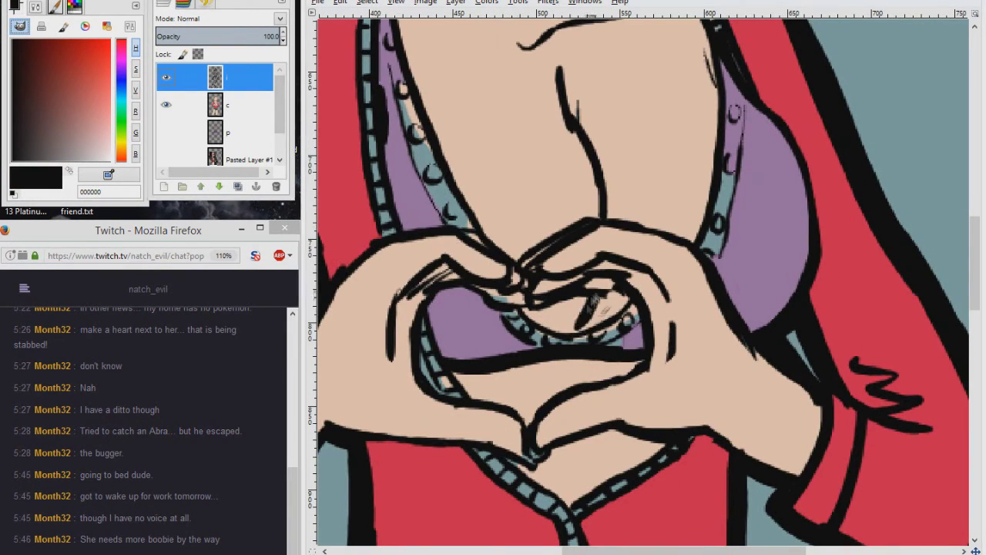
{"action": "key", "text": "shift+ctrl+j"}
Step: Check the waist in the references, hide them again and touch up the black waistband lines on layer i
{"action": "left_click", "coordinate": [171, 160]}
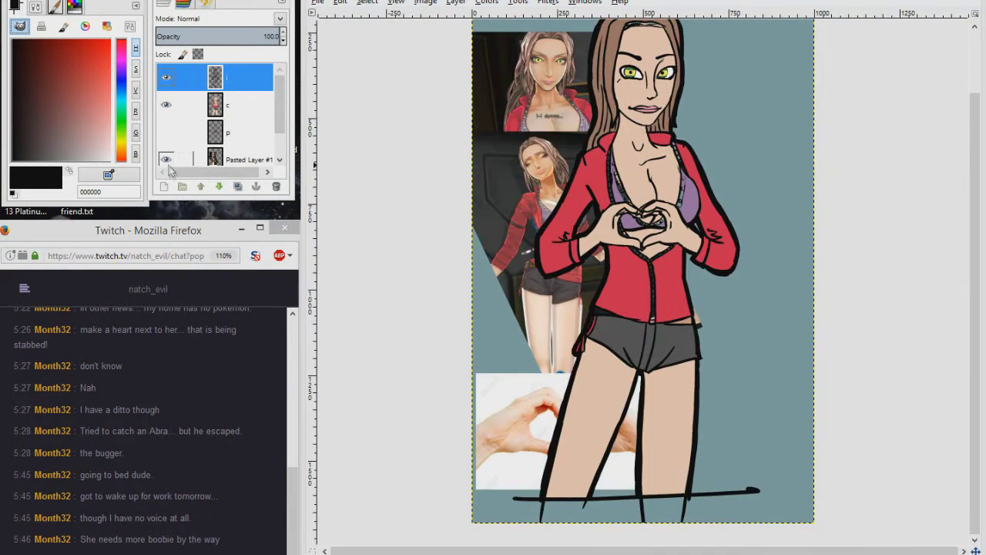
{"action": "left_click", "coordinate": [171, 159]}
{"action": "scroll", "coordinate": [508, 277], "scroll_direction": "up", "scroll_amount": 3}
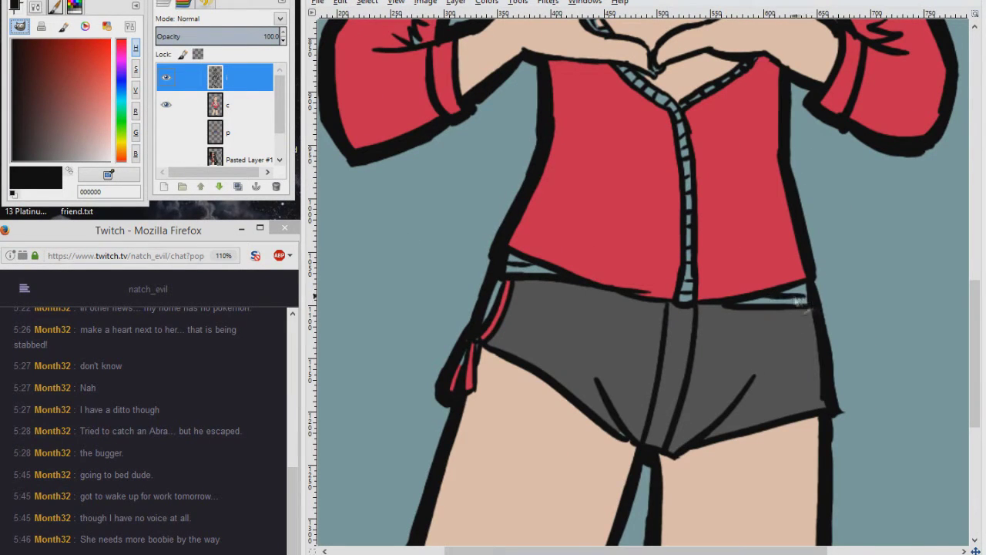
Step: Colour the waistband strips above the shorts on layer c with dark grey 4f4f4f and yellow f5f266
{"action": "left_click", "coordinate": [235, 105]}
{"action": "scroll", "coordinate": [534, 323], "scroll_direction": "up", "scroll_amount": 5}
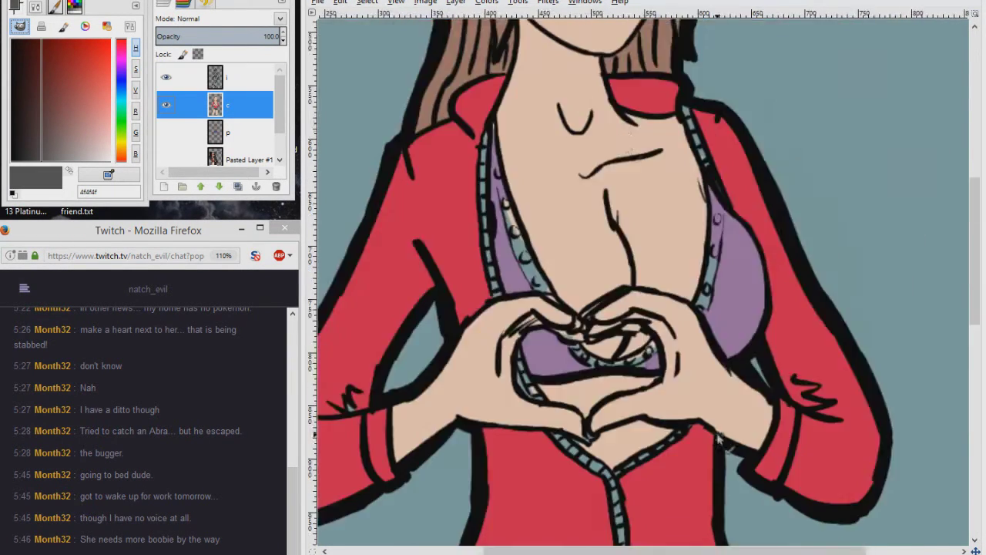
{"action": "scroll", "coordinate": [649, 420], "scroll_direction": "up", "scroll_amount": 3}
{"action": "key", "text": "x"}
{"action": "scroll", "coordinate": [649, 420], "scroll_direction": "down", "scroll_amount": 3}
{"action": "scroll", "coordinate": [683, 402], "scroll_direction": "down", "scroll_amount": 5}
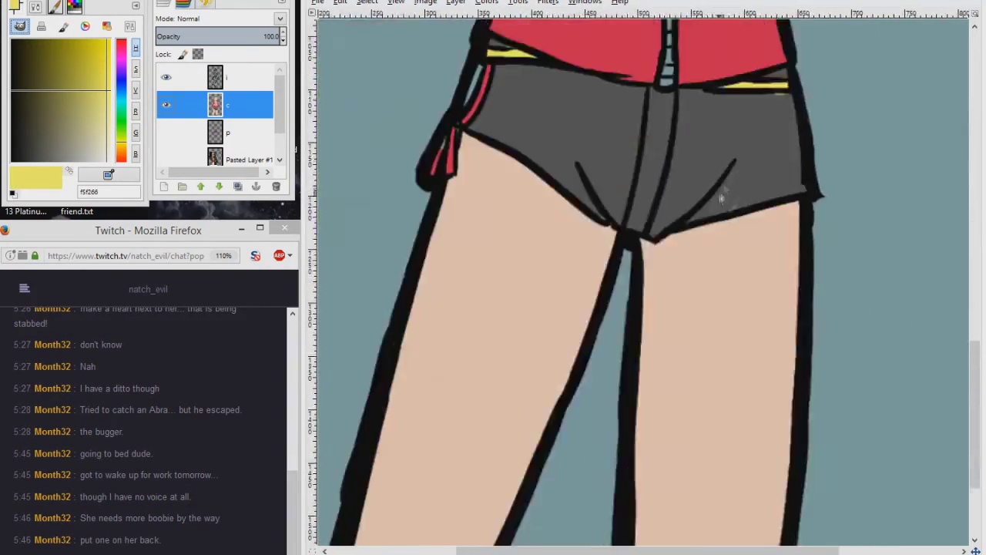
Step: Paint the unfilled teeth of the jacket's zipper on layer c with dark grey 4f4f4f
{"action": "scroll", "coordinate": [678, 324], "scroll_direction": "up", "scroll_amount": 10}
{"action": "scroll", "coordinate": [634, 289], "scroll_direction": "down", "scroll_amount": 6}
{"action": "key", "text": "x"}
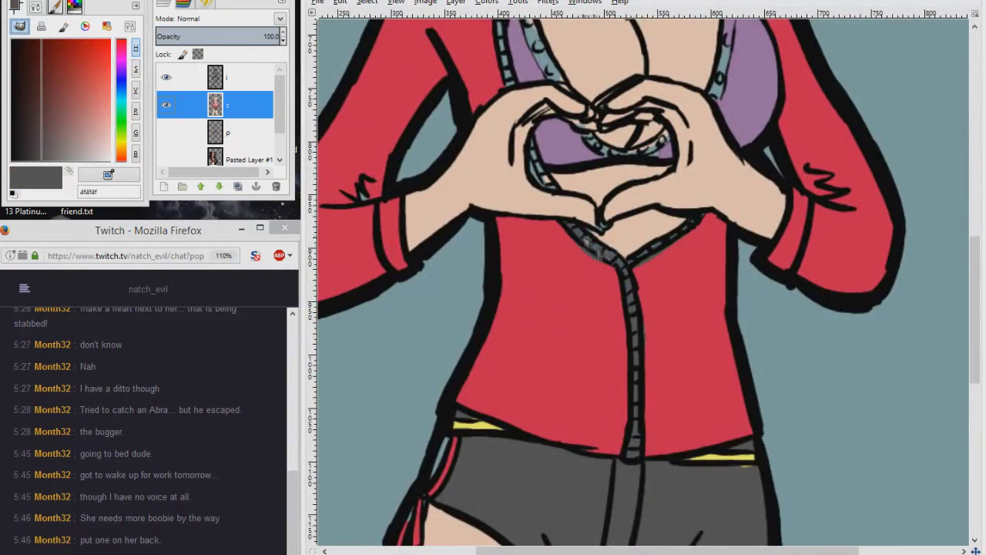
{"action": "scroll", "coordinate": [587, 245], "scroll_direction": "up", "scroll_amount": 3}
{"action": "scroll", "coordinate": [662, 278], "scroll_direction": "up", "scroll_amount": 10}
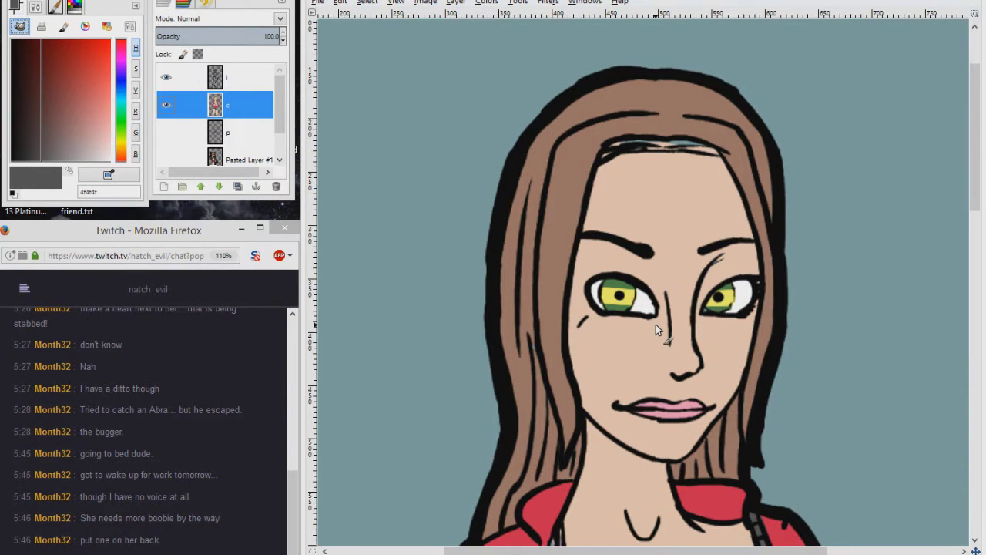
{"action": "key", "text": "d"}
{"action": "key", "text": "alt+Tab"}
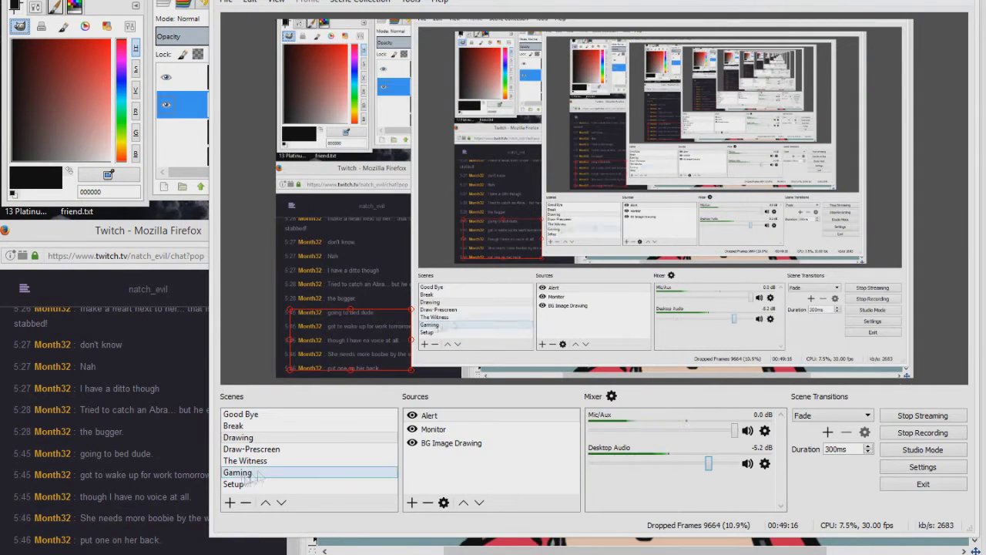
{"action": "key", "text": "alt+Tab"}
Step: Fill the gap under the hairline with hair brown and patch the spots around the eyes with skin tone ebc8b2 on layer c
{"action": "scroll", "coordinate": [720, 302], "scroll_direction": "up", "scroll_amount": 3}
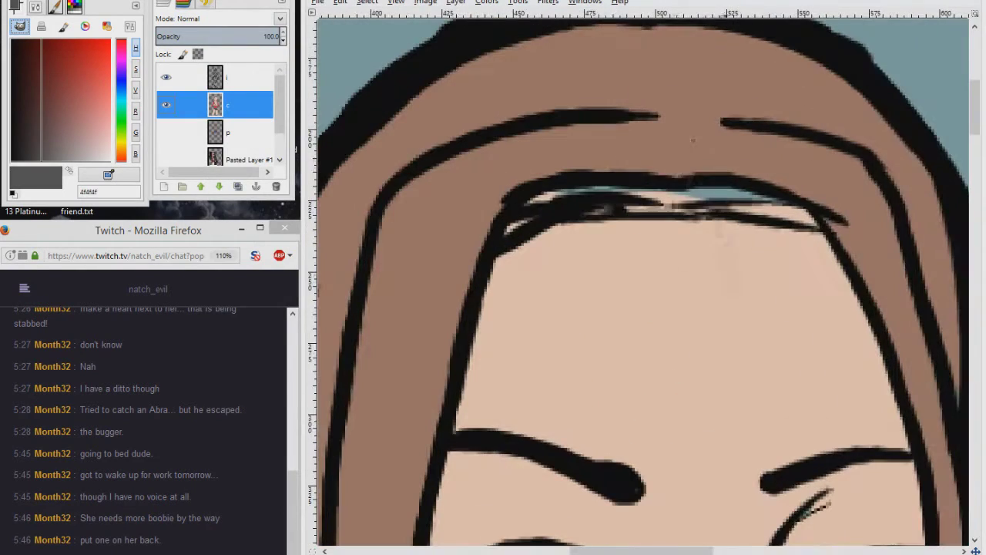
{"action": "scroll", "coordinate": [720, 302], "scroll_direction": "down", "scroll_amount": 3}
{"action": "scroll", "coordinate": [740, 305], "scroll_direction": "down", "scroll_amount": 5}
{"action": "left_click", "coordinate": [759, 309], "text": "ctrl"}
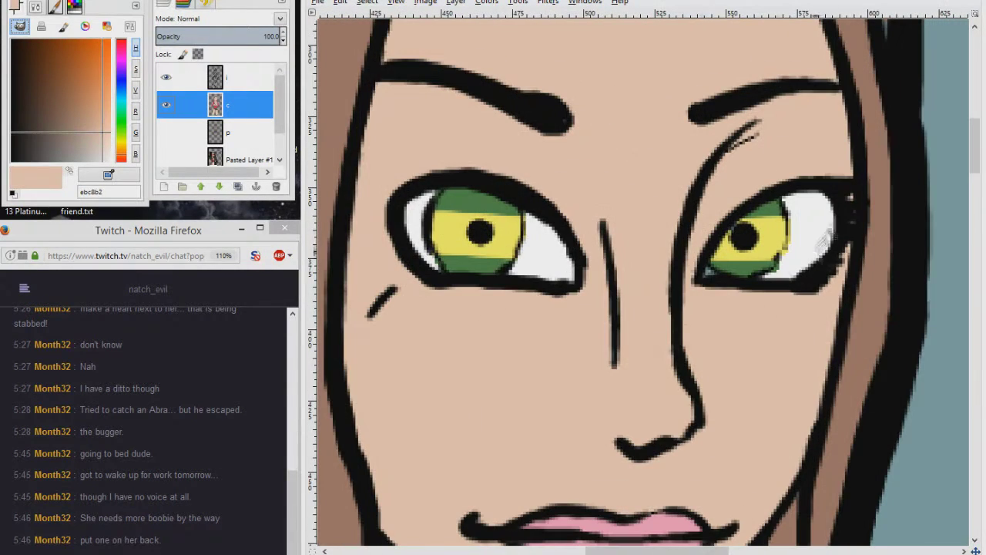
{"action": "left_click", "coordinate": [570, 270], "text": "ctrl"}
{"action": "left_click", "coordinate": [378, 294], "text": "ctrl"}
Step: Touch up the leftover background gaps between the hair strands beside the face with brown 9d7464 on layer c
{"action": "scroll", "coordinate": [616, 293], "scroll_direction": "down", "scroll_amount": 6}
{"action": "scroll", "coordinate": [616, 293], "scroll_direction": "left", "scroll_amount": 1}
{"action": "left_click", "coordinate": [617, 273], "text": "ctrl"}
{"action": "left_click", "coordinate": [878, 348], "text": "ctrl"}
{"action": "scroll", "coordinate": [770, 339], "scroll_direction": "left", "scroll_amount": 2}
{"action": "scroll", "coordinate": [616, 339], "scroll_direction": "up", "scroll_amount": 5}
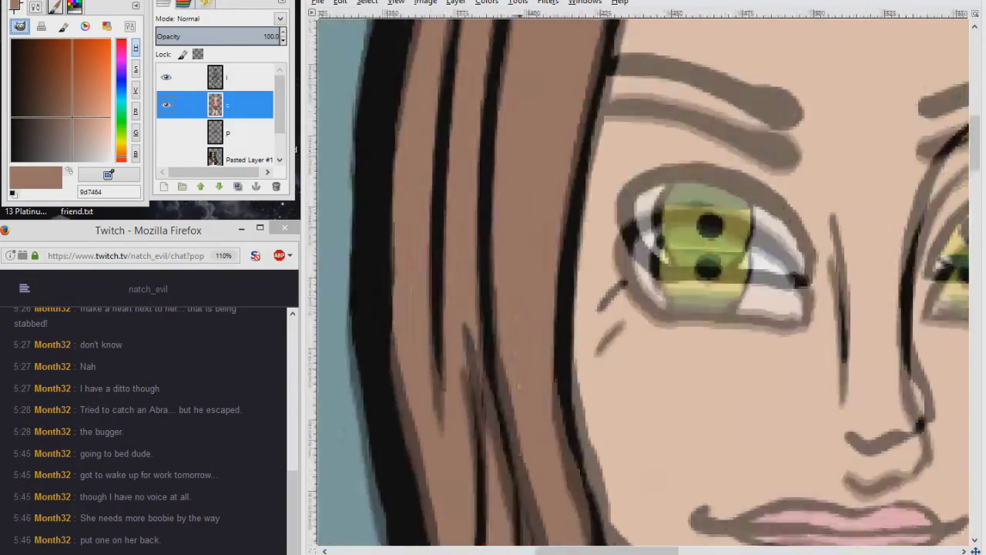
{"action": "scroll", "coordinate": [539, 335], "scroll_direction": "down", "scroll_amount": 7}
{"action": "scroll", "coordinate": [517, 335], "scroll_direction": "left", "scroll_amount": 2}
{"action": "scroll", "coordinate": [517, 336], "scroll_direction": "right", "scroll_amount": 3}
Step: Patch the jacket's shoulder edges with red d12349 and the upper zipper strips with dark grey 4f4f4f on layer c
{"action": "left_click", "coordinate": [643, 231], "text": "ctrl"}
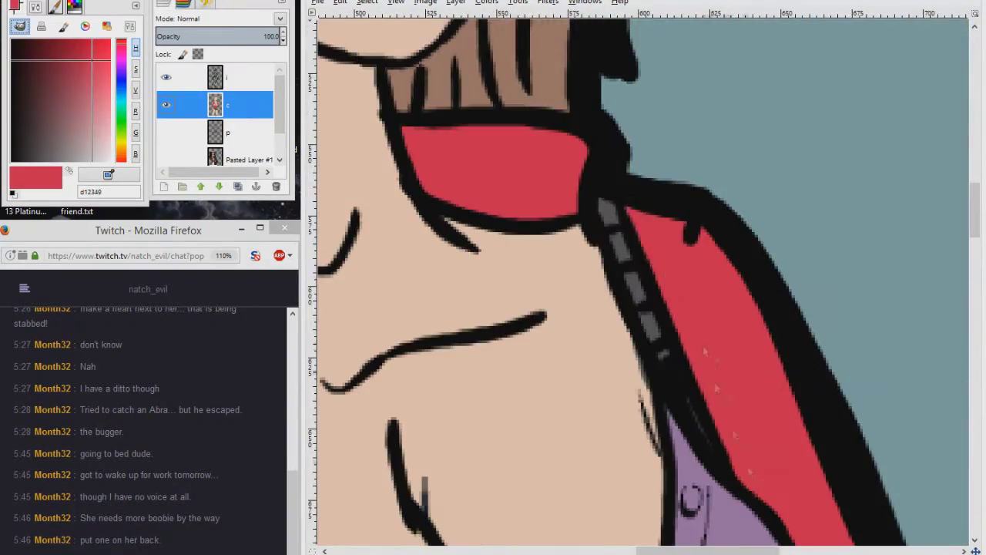
{"action": "scroll", "coordinate": [643, 231], "scroll_direction": "down", "scroll_amount": 3}
{"action": "left_click", "coordinate": [681, 474], "text": "ctrl"}
{"action": "scroll", "coordinate": [670, 388], "scroll_direction": "down", "scroll_amount": 2}
{"action": "left_click", "coordinate": [382, 271], "text": "ctrl"}
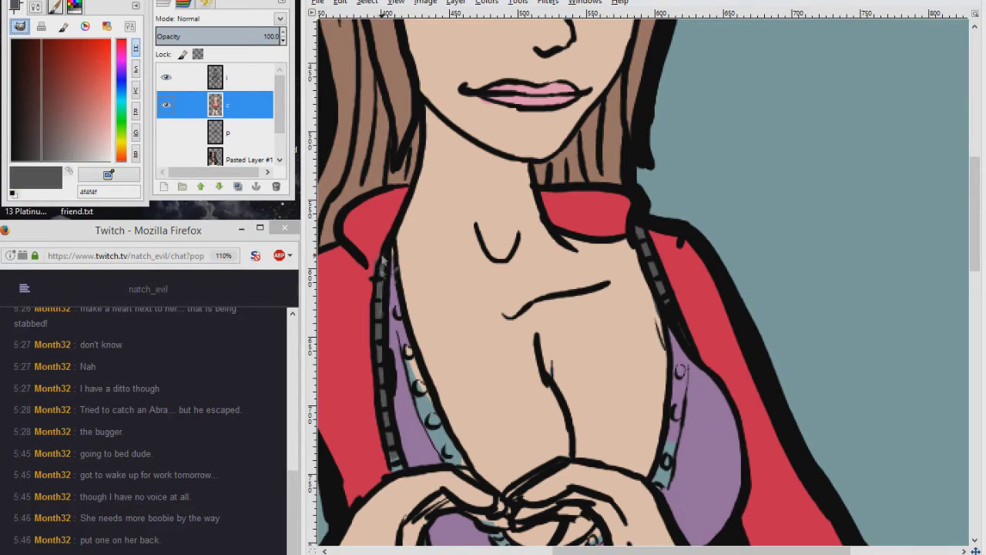
Step: Fill the bra's dotted trim with purple 9970a3 and patch the skin inside the heart opening with ebc8b2 on layer c
{"action": "left_click", "coordinate": [431, 431], "text": "ctrl"}
{"action": "scroll", "coordinate": [454, 462], "scroll_direction": "down", "scroll_amount": 5}
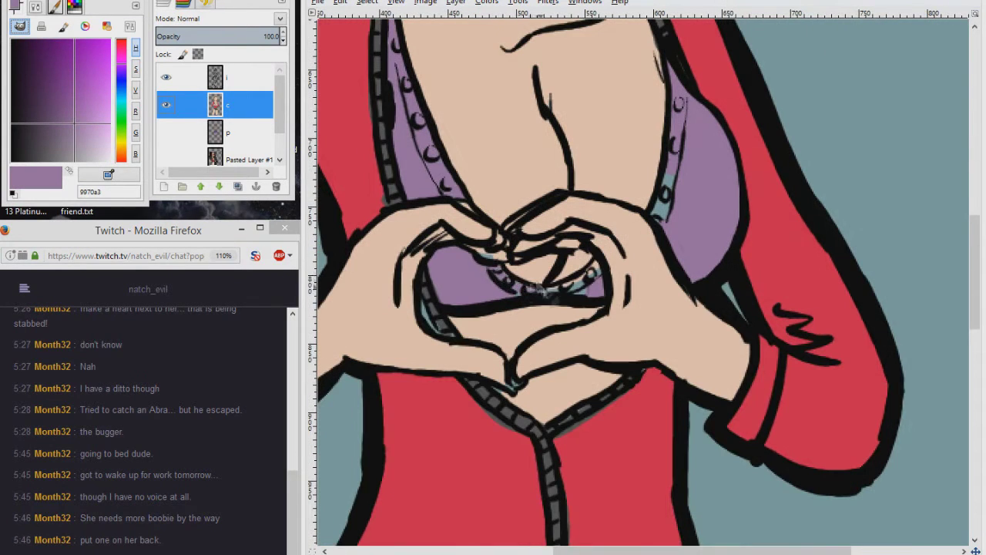
{"action": "left_click", "coordinate": [549, 250], "text": "ctrl"}
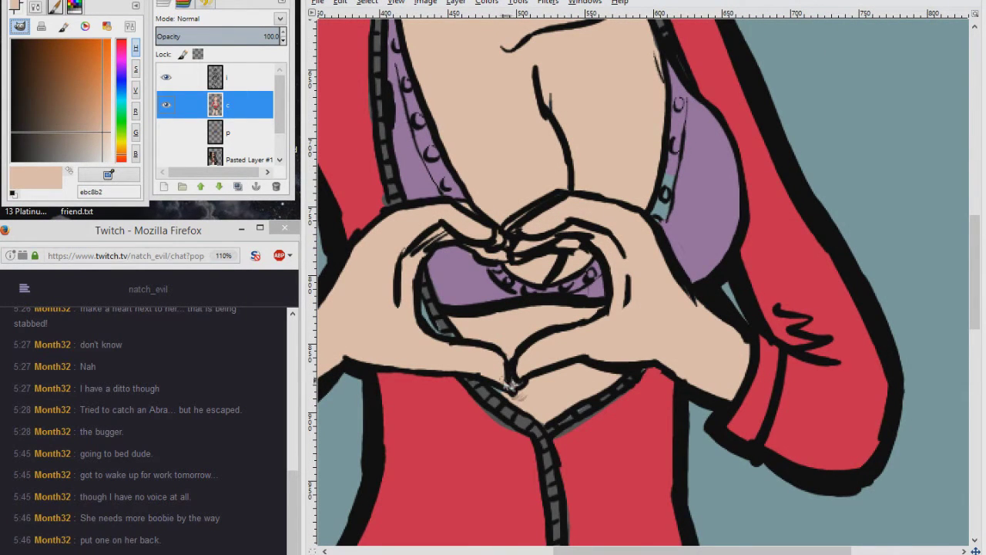
Step: Fill the gap beside the zipper inside the heart opening with jacket red and the other bra trim strip with purple on layer c
{"action": "left_click", "coordinate": [496, 402], "text": "ctrl"}
{"action": "left_click", "coordinate": [381, 193], "text": "ctrl"}
{"action": "left_click", "coordinate": [470, 416], "text": "ctrl"}
{"action": "left_click", "coordinate": [436, 355], "text": "ctrl"}
{"action": "left_click", "coordinate": [678, 201], "text": "ctrl"}
{"action": "key", "text": "minus"}
{"action": "left_click", "coordinate": [501, 293], "text": "ctrl"}
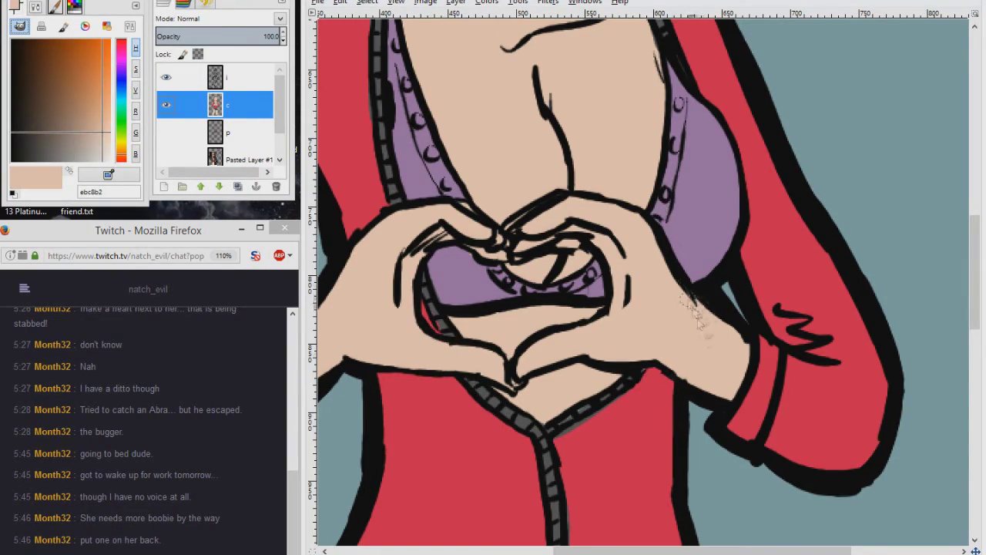
Step: Clean up the remaining edge gaps on the collar, jacket and chest with red d12349 and skin tone ebc8b2 on layer c
{"action": "left_click", "coordinate": [431, 431], "text": "ctrl"}
{"action": "key", "text": "plus"}
{"action": "scroll", "coordinate": [482, 355], "scroll_direction": "up", "scroll_amount": 1}
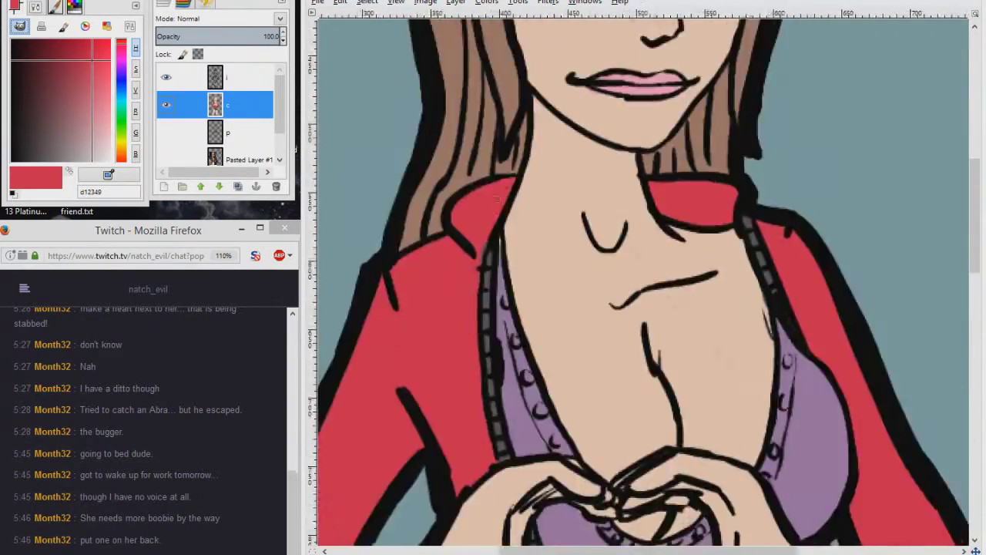
{"action": "left_click", "coordinate": [801, 378], "text": "ctrl"}
{"action": "left_click", "coordinate": [512, 302], "text": "ctrl"}
{"action": "scroll", "coordinate": [659, 356], "scroll_direction": "down", "scroll_amount": 10}
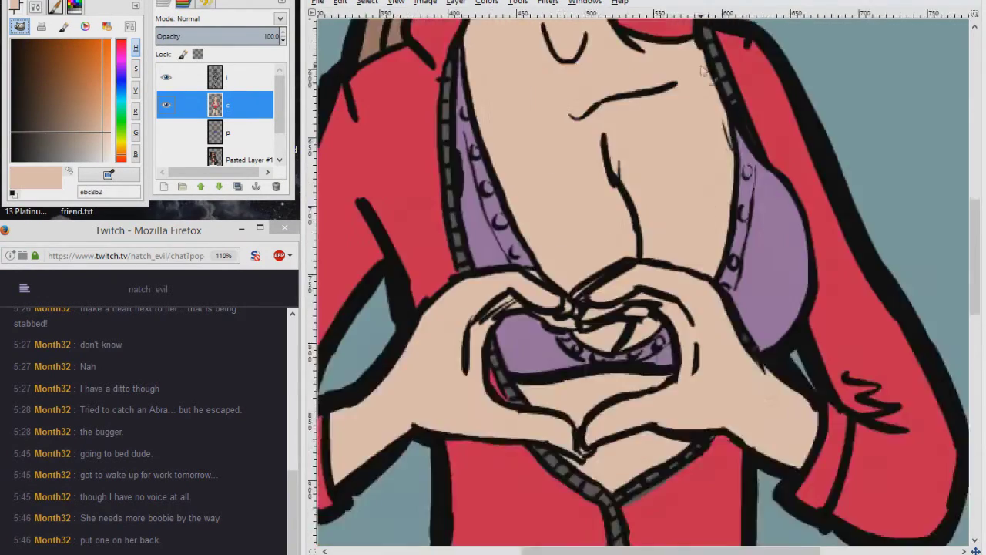
{"action": "left_click", "coordinate": [659, 298], "text": "ctrl"}
{"action": "left_click", "coordinate": [762, 285], "text": "ctrl"}
Step: Fill the gap beside the hip cord and patch the shorts' crotch with dark grey 4f4f4f, touching up the thigh with skin tone
{"action": "left_click", "coordinate": [399, 218], "text": "ctrl"}
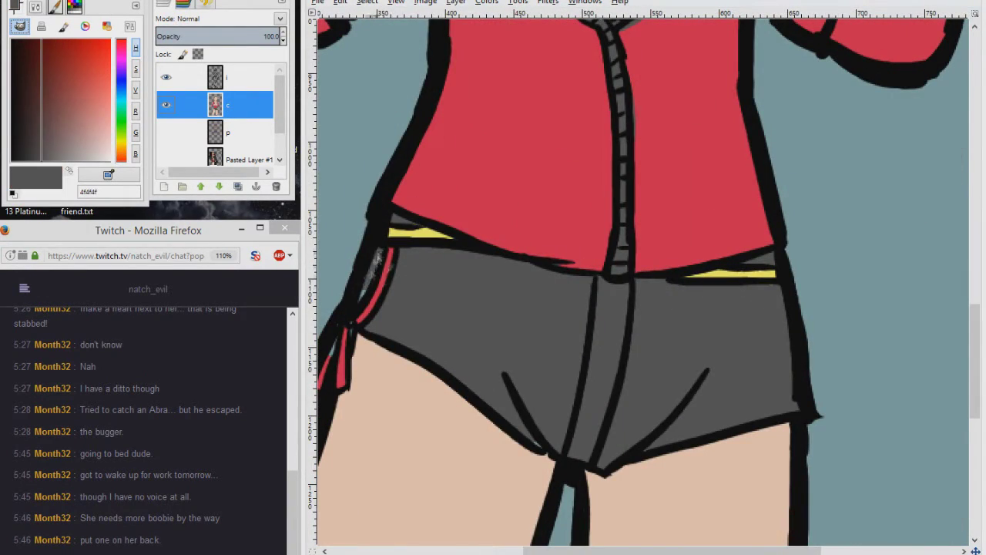
{"action": "left_click", "coordinate": [377, 258], "text": "ctrl"}
{"action": "scroll", "coordinate": [553, 224], "scroll_direction": "down", "scroll_amount": 4}
{"action": "scroll", "coordinate": [553, 225], "scroll_direction": "left", "scroll_amount": 8}
{"action": "scroll", "coordinate": [557, 206], "scroll_direction": "down", "scroll_amount": 3}
{"action": "scroll", "coordinate": [556, 207], "scroll_direction": "right", "scroll_amount": 5}
{"action": "left_click", "coordinate": [609, 223], "text": "ctrl"}
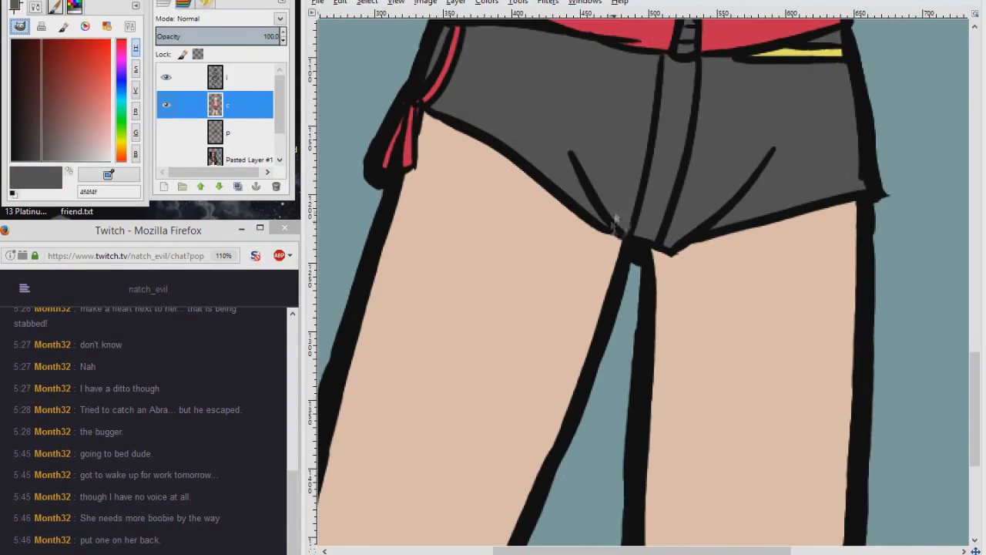
{"action": "left_click", "coordinate": [594, 247], "text": "ctrl"}
Step: Blend the green and yellow in both irises on layer c using the Paintbrush at 23.8 opacity and size 15
{"action": "scroll", "coordinate": [608, 247], "scroll_direction": "down", "scroll_amount": 3}
{"action": "scroll", "coordinate": [692, 473], "scroll_direction": "up", "scroll_amount": 10}
{"action": "scroll", "coordinate": [636, 23], "scroll_direction": "up", "scroll_amount": 5}
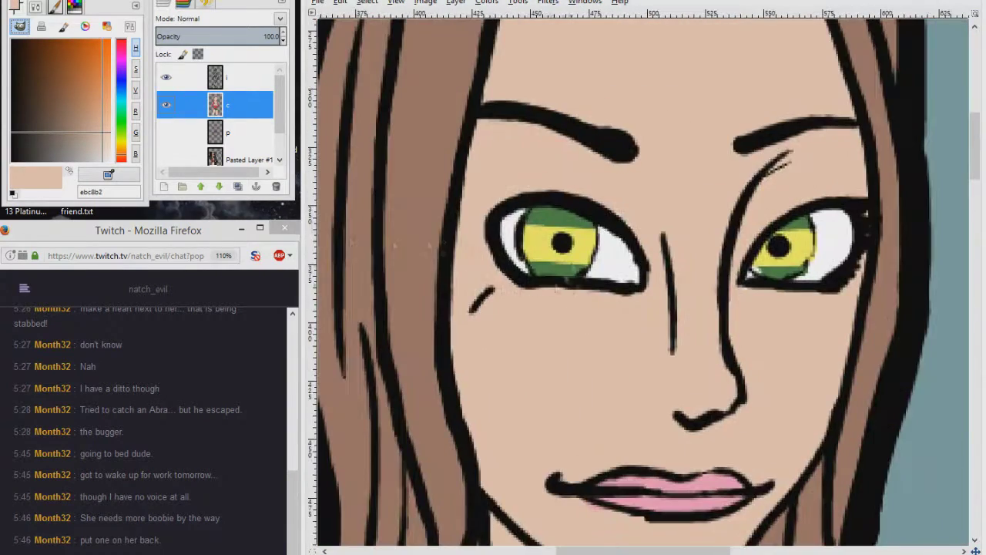
{"action": "left_click", "coordinate": [50, 8]}
{"action": "scroll", "coordinate": [46, 6], "scroll_direction": "up", "scroll_amount": 4}
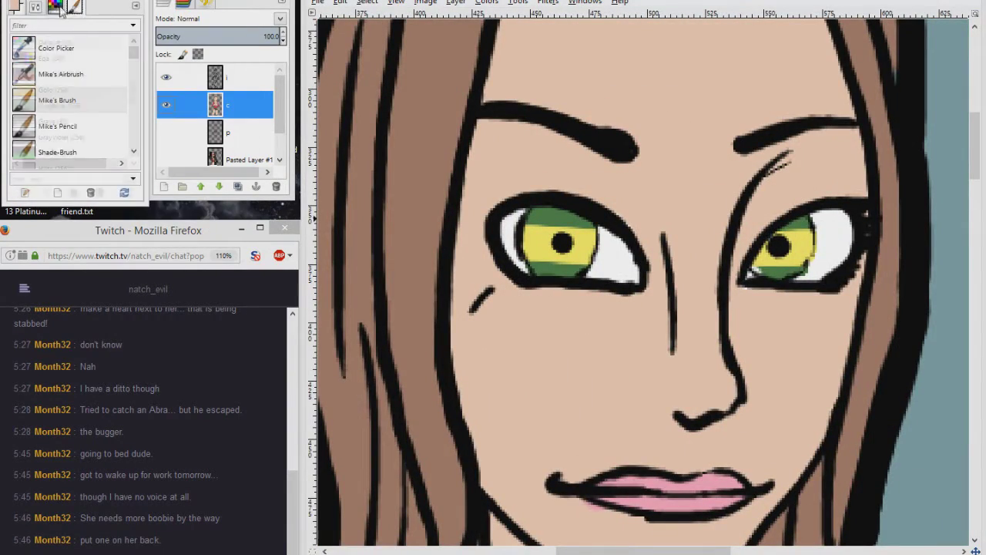
{"action": "double_click", "coordinate": [57, 99]}
{"action": "scroll", "coordinate": [47, 6], "scroll_direction": "down", "scroll_amount": 1}
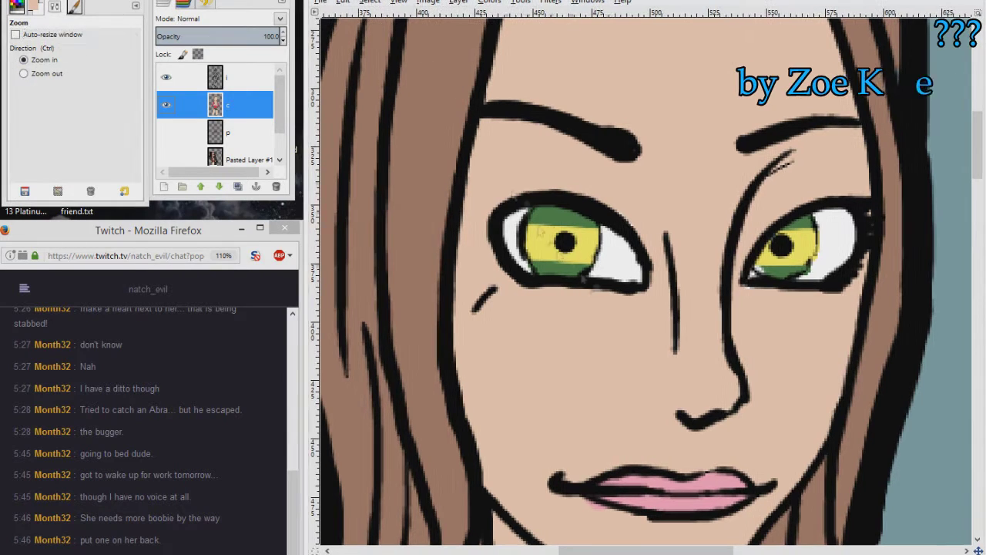
{"action": "key", "text": "p"}
{"action": "mouse_move", "coordinate": [560, 195]}
{"action": "left_mouse_down"}
{"action": "mouse_move", "coordinate": [583, 226]}
{"action": "mouse_move", "coordinate": [548, 231]}
{"action": "mouse_move", "coordinate": [582, 225]}
{"action": "mouse_move", "coordinate": [564, 237]}
{"action": "mouse_move", "coordinate": [547, 224]}
{"action": "mouse_move", "coordinate": [567, 207]}
{"action": "mouse_move", "coordinate": [547, 225]}
{"action": "mouse_move", "coordinate": [586, 231]}
{"action": "mouse_move", "coordinate": [546, 227]}
{"action": "mouse_move", "coordinate": [586, 255]}
{"action": "mouse_move", "coordinate": [544, 245]}
{"action": "mouse_move", "coordinate": [586, 245]}
{"action": "mouse_move", "coordinate": [544, 252]}
{"action": "mouse_move", "coordinate": [586, 219]}
{"action": "left_mouse_up"}
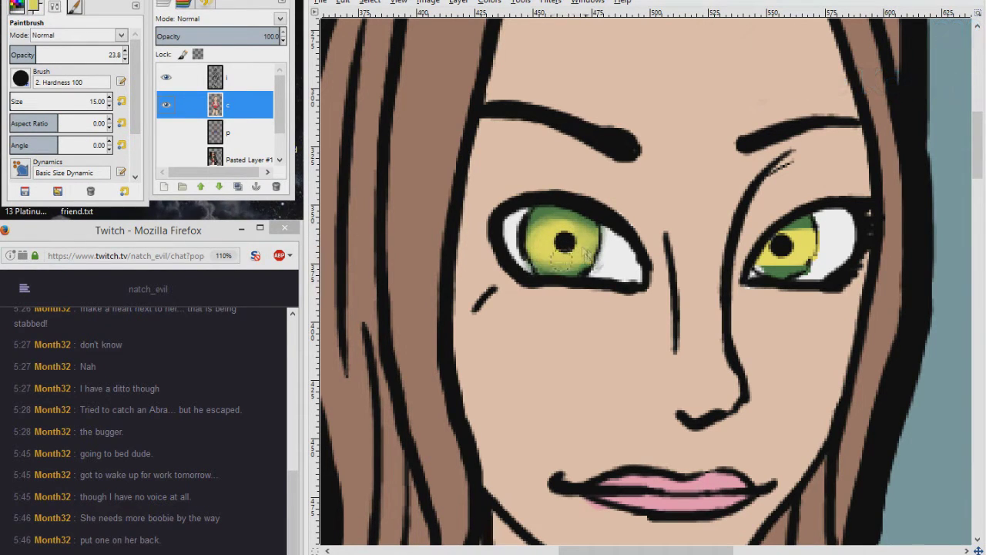
{"action": "mouse_move", "coordinate": [767, 265]}
{"action": "left_mouse_down"}
{"action": "mouse_move", "coordinate": [796, 241]}
{"action": "mouse_move", "coordinate": [817, 243]}
{"action": "mouse_move", "coordinate": [782, 258]}
{"action": "mouse_move", "coordinate": [813, 257]}
{"action": "mouse_move", "coordinate": [805, 239]}
{"action": "mouse_move", "coordinate": [783, 243]}
{"action": "mouse_move", "coordinate": [810, 249]}
{"action": "mouse_move", "coordinate": [783, 250]}
{"action": "mouse_move", "coordinate": [781, 262]}
{"action": "mouse_move", "coordinate": [815, 269]}
{"action": "left_mouse_up"}
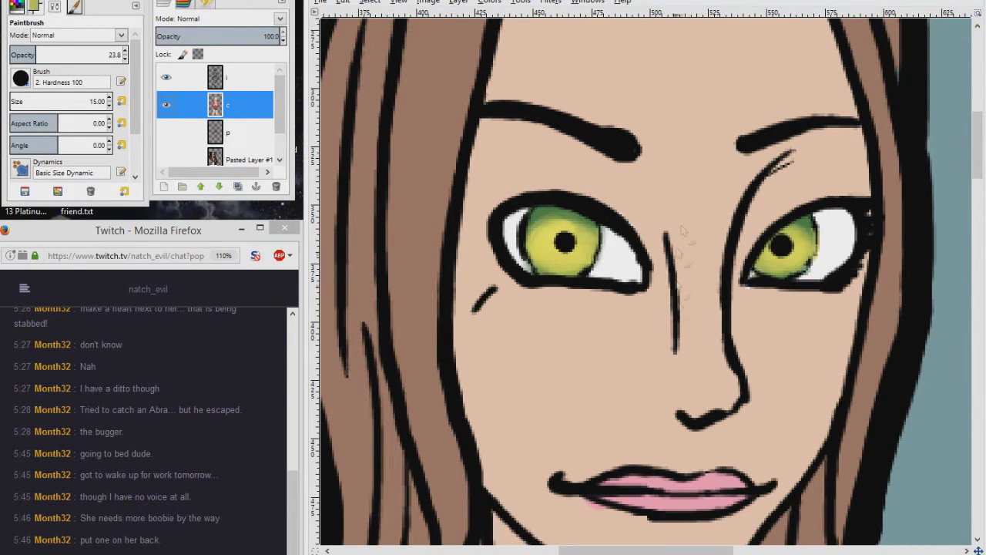
Step: Apply the Mike's Brush preset and touch up the whites of the eyes with white on layer c
{"action": "scroll", "coordinate": [681, 227], "scroll_direction": "down", "scroll_amount": 6}
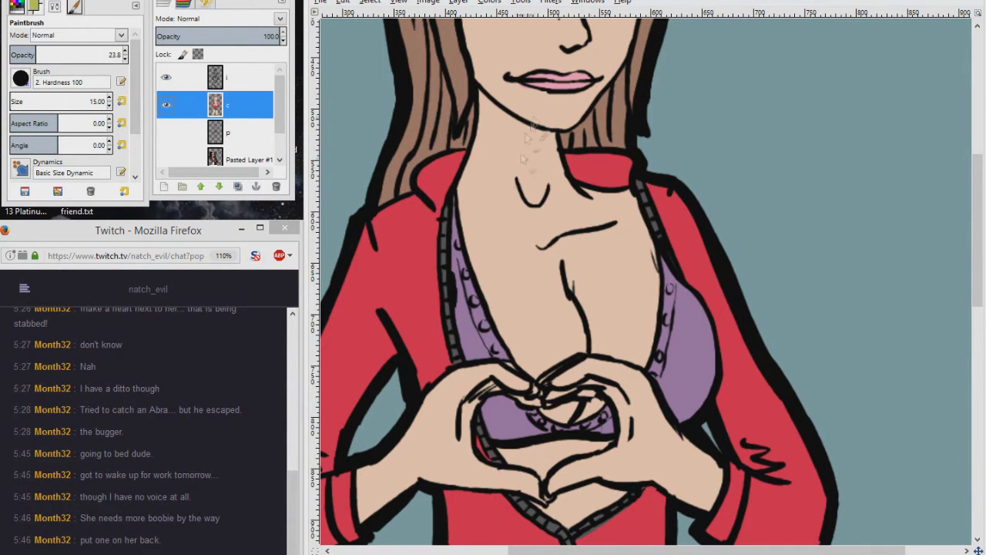
{"action": "scroll", "coordinate": [528, 139], "scroll_direction": "up", "scroll_amount": 5}
{"action": "scroll", "coordinate": [528, 139], "scroll_direction": "up", "scroll_amount": 4}
{"action": "left_click", "coordinate": [35, 6]}
{"action": "left_click", "coordinate": [64, 94]}
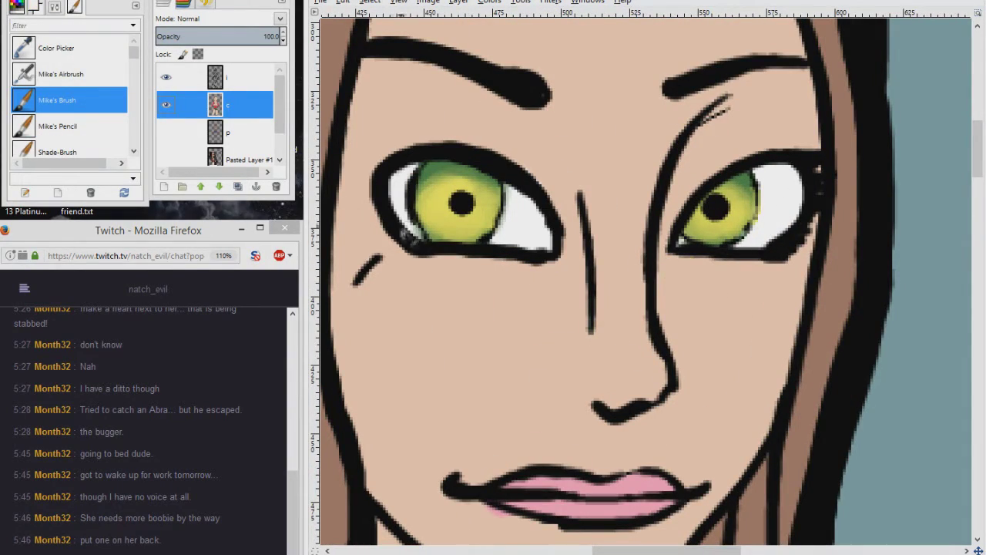
Step: Add a new layer named s above layer c and set its opacity to 50.5
{"action": "scroll", "coordinate": [446, 257], "scroll_direction": "down", "scroll_amount": 4}
{"action": "scroll", "coordinate": [699, 107], "scroll_direction": "up", "scroll_amount": 4}
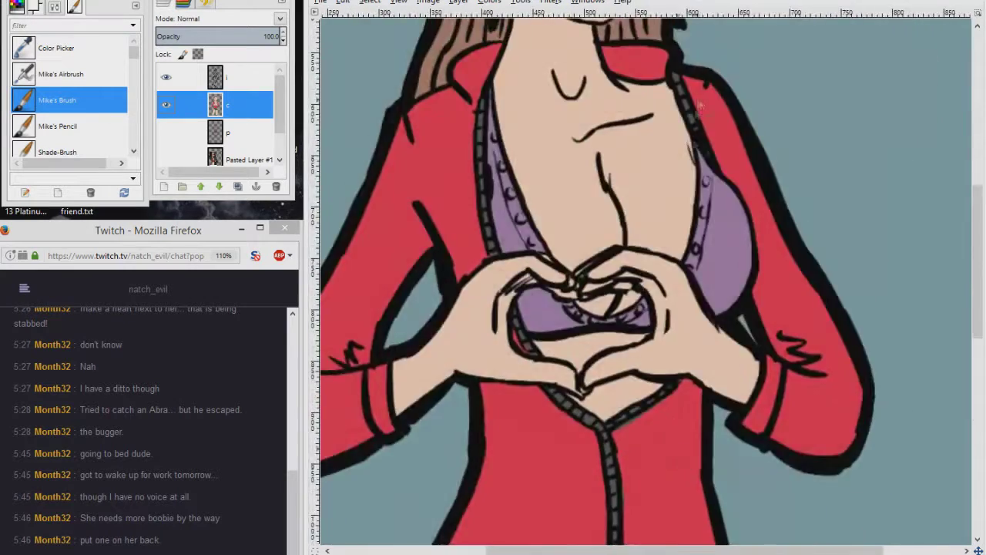
{"action": "scroll", "coordinate": [696, 382], "scroll_direction": "up", "scroll_amount": 5}
{"action": "scroll", "coordinate": [696, 383], "scroll_direction": "up", "scroll_amount": 2}
{"action": "left_click", "coordinate": [164, 186]}
{"action": "type", "text": "s"}
{"action": "key", "text": "Return"}
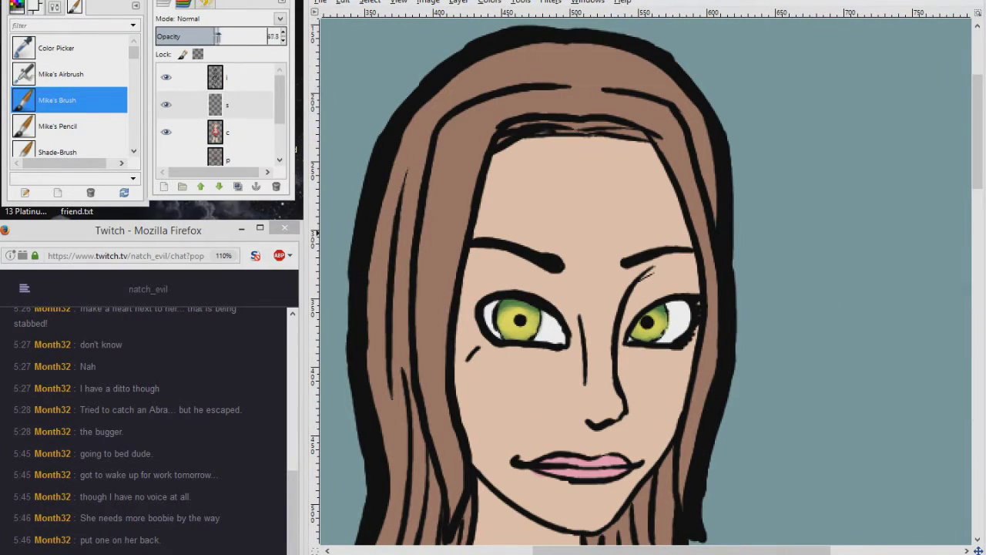
Step: Shade under the hairline, below both eyebrows and along the nose bridge with black on layer s, adding a light cheek highlight
{"action": "left_click_drag", "start_coordinate": [651, 146], "coordinate": [530, 129]}
{"action": "mouse_move", "coordinate": [645, 151]}
{"action": "left_mouse_down"}
{"action": "mouse_move", "coordinate": [549, 137]}
{"action": "mouse_move", "coordinate": [497, 154]}
{"action": "left_mouse_up"}
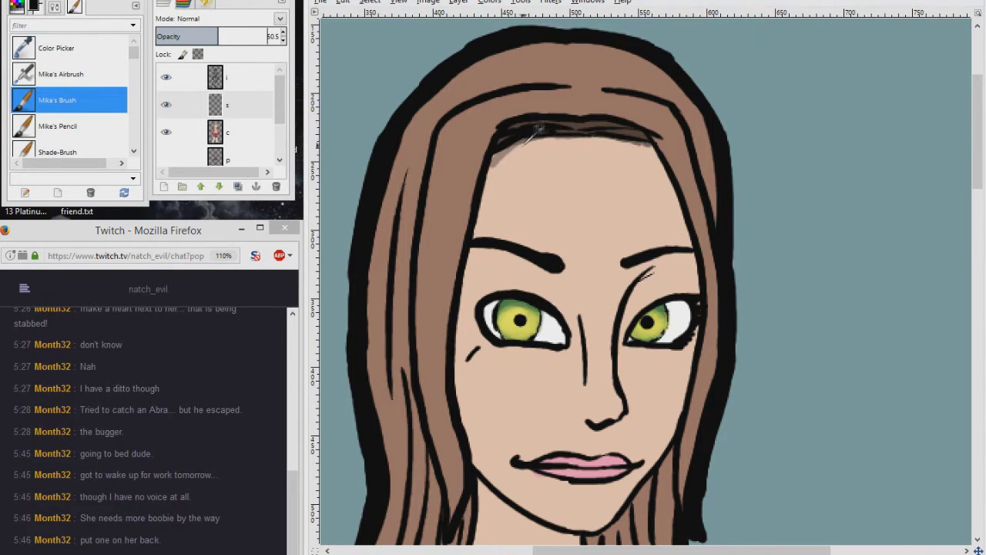
{"action": "scroll", "coordinate": [513, 301], "scroll_direction": "down", "scroll_amount": 4}
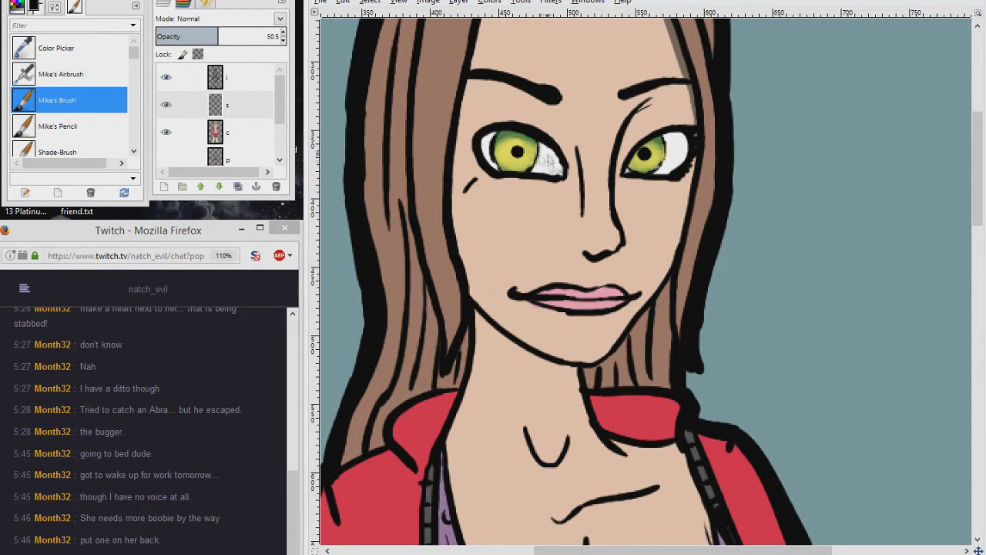
{"action": "left_click_drag", "start_coordinate": [660, 108], "coordinate": [685, 93]}
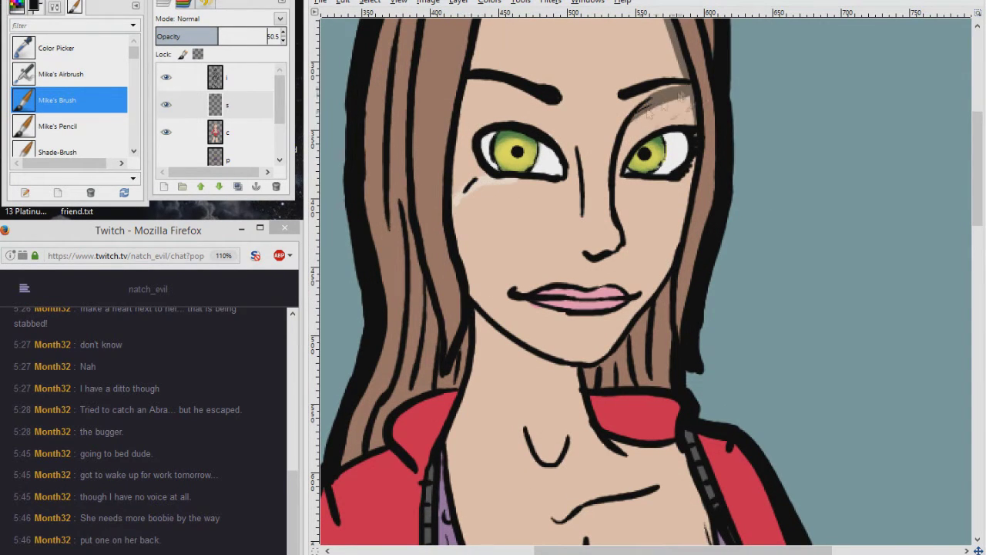
{"action": "left_click_drag", "start_coordinate": [560, 117], "coordinate": [581, 196]}
{"action": "left_click_drag", "start_coordinate": [550, 97], "coordinate": [462, 101]}
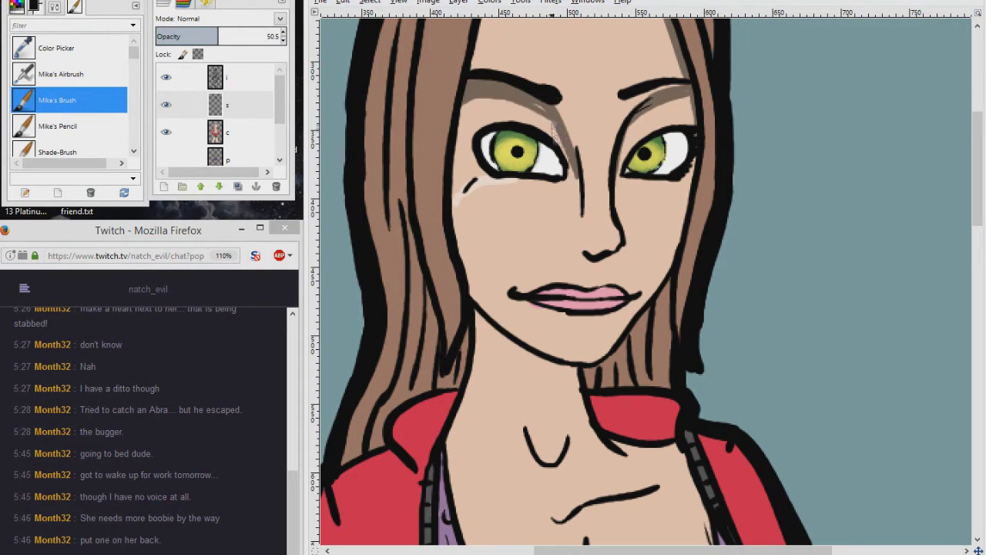
Step: Add white highlights under the other eye and on the lips, and shade the jawline and neck with black on layer s
{"action": "left_click", "coordinate": [240, 132]}
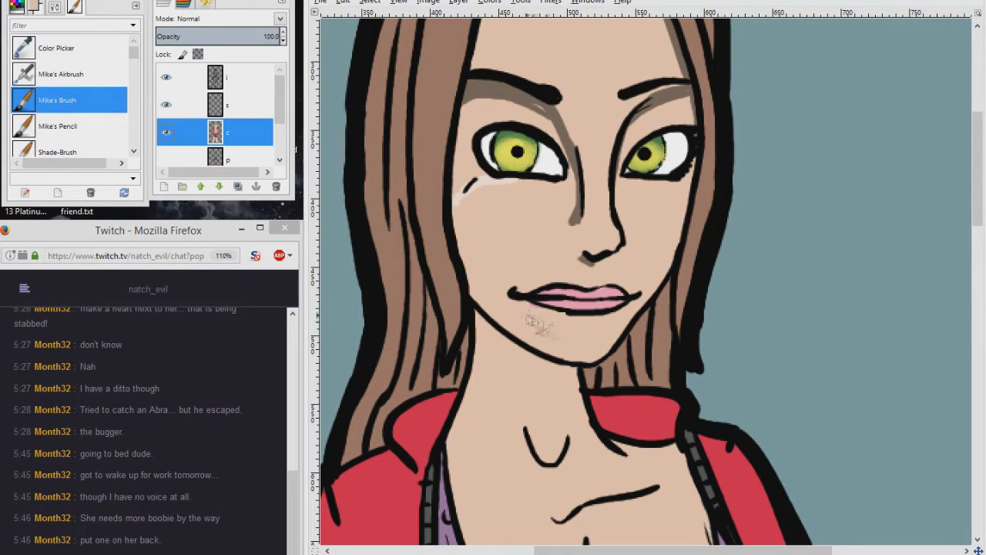
{"action": "left_click", "coordinate": [239, 110]}
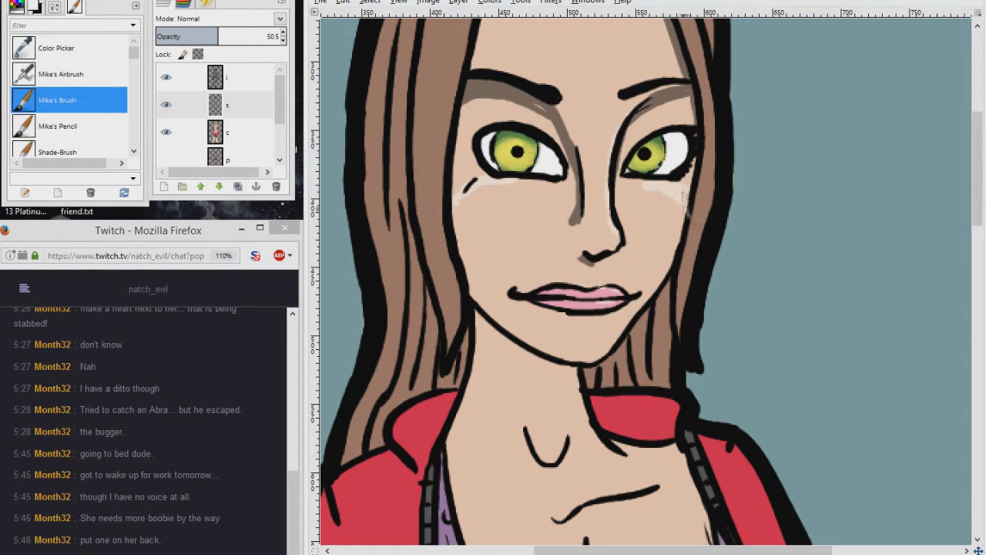
{"action": "mouse_move", "coordinate": [475, 106]}
{"action": "left_mouse_down"}
{"action": "mouse_move", "coordinate": [478, 297]}
{"action": "mouse_move", "coordinate": [478, 273]}
{"action": "mouse_move", "coordinate": [513, 331]}
{"action": "mouse_move", "coordinate": [571, 339]}
{"action": "mouse_move", "coordinate": [600, 359]}
{"action": "left_mouse_up"}
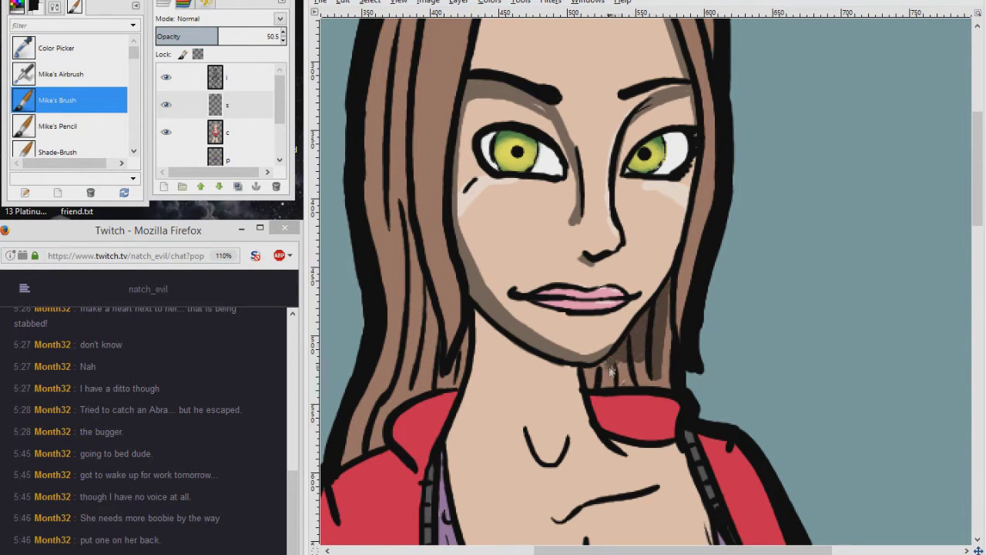
{"action": "left_click_drag", "start_coordinate": [639, 384], "coordinate": [814, 299]}
{"action": "mouse_move", "coordinate": [743, 282]}
{"action": "left_mouse_down"}
{"action": "mouse_move", "coordinate": [631, 341]}
{"action": "mouse_move", "coordinate": [659, 281]}
{"action": "mouse_move", "coordinate": [641, 319]}
{"action": "mouse_move", "coordinate": [740, 281]}
{"action": "mouse_move", "coordinate": [666, 239]}
{"action": "left_mouse_up"}
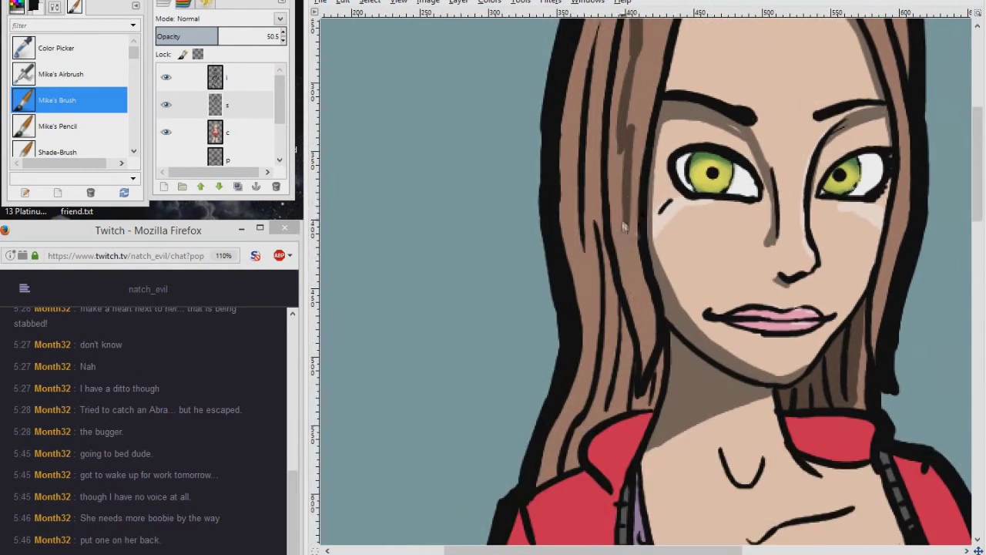
Step: Shade the long upper hair strands on the left side of the face with black strokes on layer s
{"action": "left_click_drag", "start_coordinate": [631, 201], "coordinate": [642, 370]}
{"action": "left_click_drag", "start_coordinate": [616, 100], "coordinate": [613, 224]}
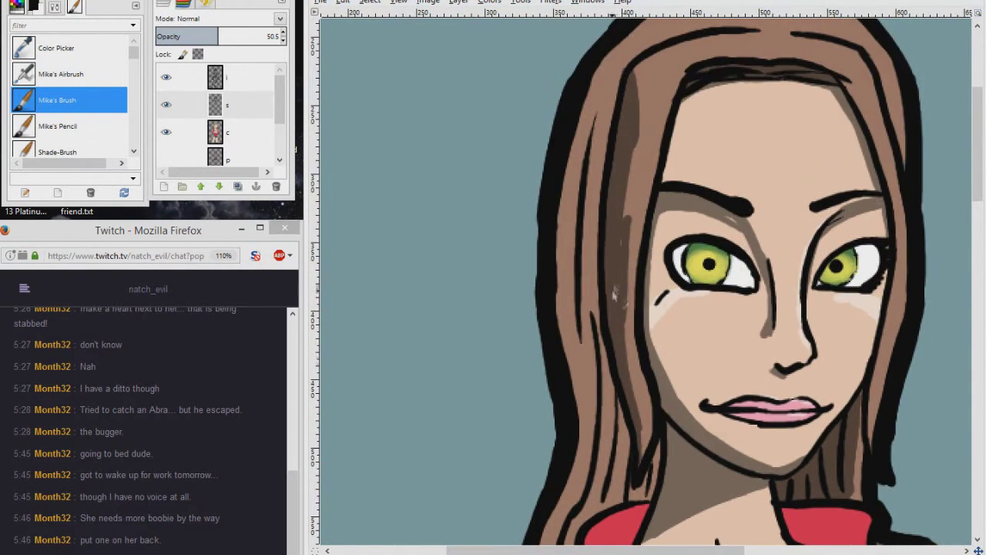
{"action": "scroll", "coordinate": [614, 293], "scroll_direction": "up", "scroll_amount": 2}
{"action": "left_click_drag", "start_coordinate": [608, 154], "coordinate": [601, 347]}
{"action": "scroll", "coordinate": [609, 231], "scroll_direction": "down", "scroll_amount": 4}
{"action": "left_click_drag", "start_coordinate": [570, 162], "coordinate": [551, 370]}
Step: Shade the lower hair strands falling towards the left shoulder and collar with black strokes on layer s
{"action": "scroll", "coordinate": [548, 302], "scroll_direction": "down", "scroll_amount": 3}
{"action": "left_click_drag", "start_coordinate": [549, 302], "coordinate": [539, 348]}
{"action": "left_click_drag", "start_coordinate": [589, 96], "coordinate": [609, 266]}
{"action": "left_click_drag", "start_coordinate": [601, 235], "coordinate": [559, 331]}
{"action": "left_click_drag", "start_coordinate": [616, 173], "coordinate": [605, 277]}
{"action": "left_click_drag", "start_coordinate": [647, 185], "coordinate": [633, 243]}
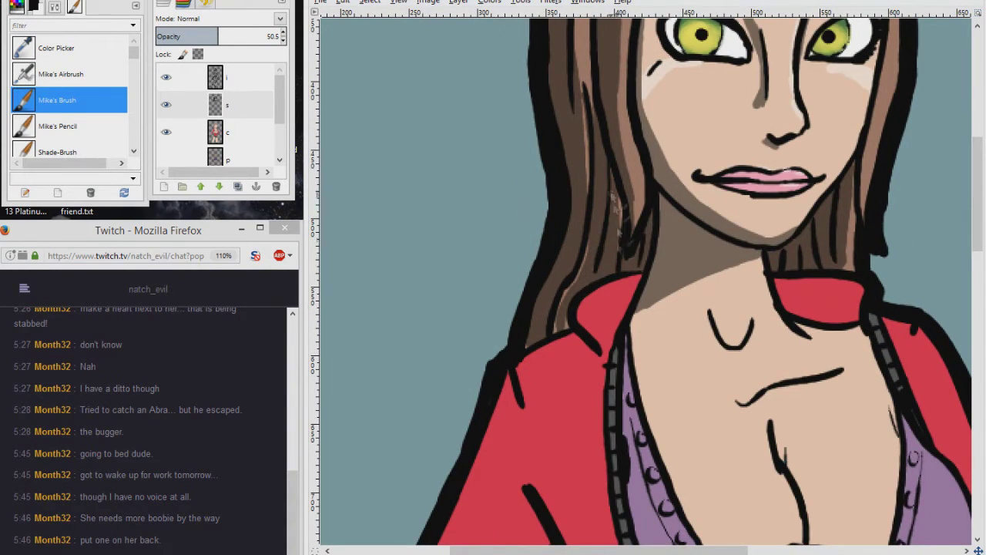
Step: Shade the hair strands down the right side of the face with black on layer s
{"action": "scroll", "coordinate": [614, 202], "scroll_direction": "up", "scroll_amount": 5}
{"action": "scroll", "coordinate": [614, 202], "scroll_direction": "right", "scroll_amount": 2}
{"action": "scroll", "coordinate": [655, 269], "scroll_direction": "right", "scroll_amount": 1}
{"action": "left_click", "coordinate": [231, 104]}
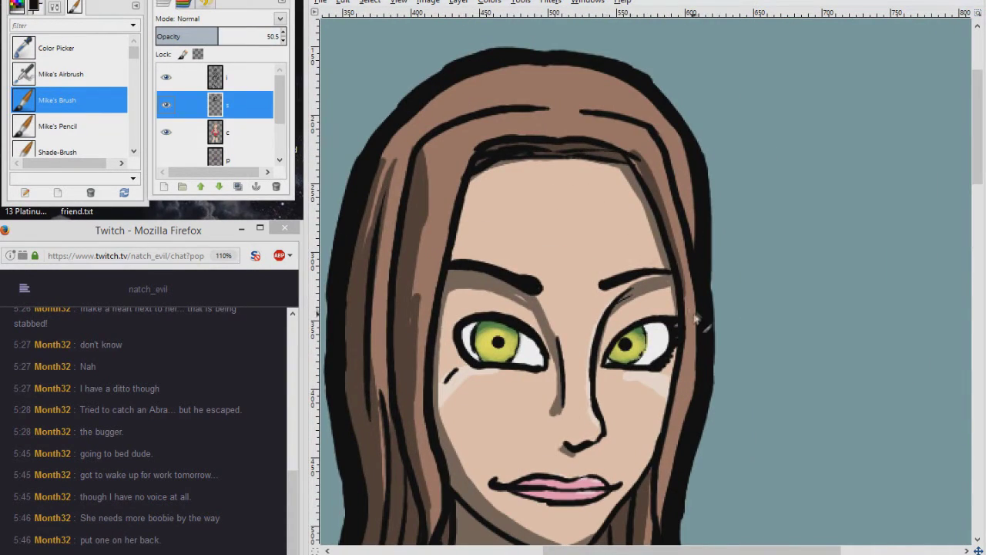
{"action": "scroll", "coordinate": [697, 318], "scroll_direction": "down", "scroll_amount": 3}
{"action": "left_click_drag", "start_coordinate": [681, 194], "coordinate": [639, 416]}
Step: Paint short white highlight strokes across the crown of the hair on layer s
{"action": "scroll", "coordinate": [639, 416], "scroll_direction": "up", "scroll_amount": 5}
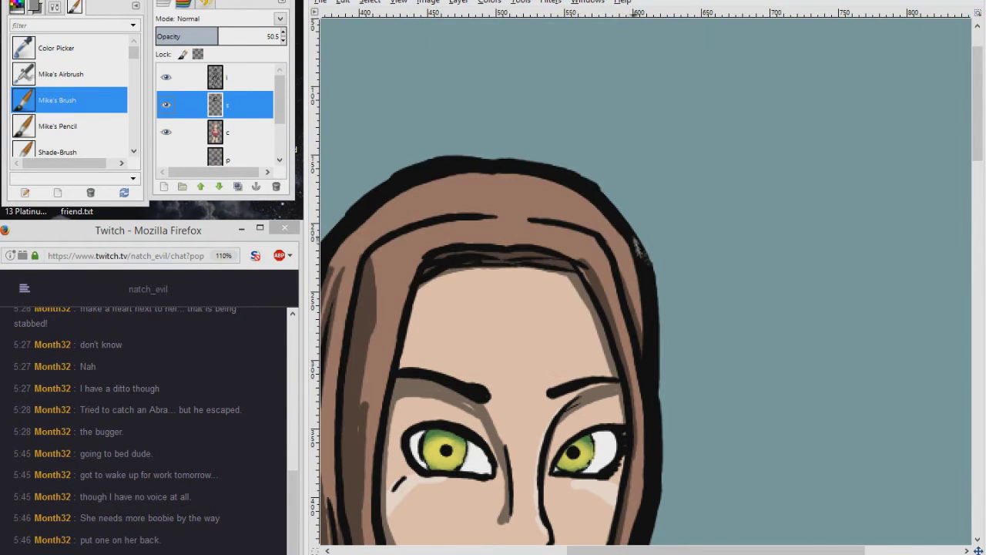
{"action": "mouse_move", "coordinate": [563, 199]}
{"action": "left_mouse_down"}
{"action": "mouse_move", "coordinate": [628, 265]}
{"action": "mouse_move", "coordinate": [609, 231]}
{"action": "left_mouse_up"}
{"action": "mouse_move", "coordinate": [443, 178]}
{"action": "left_mouse_down"}
{"action": "mouse_move", "coordinate": [504, 178]}
{"action": "mouse_move", "coordinate": [496, 212]}
{"action": "left_mouse_up"}
{"action": "scroll", "coordinate": [662, 182], "scroll_direction": "left", "scroll_amount": 3}
{"action": "scroll", "coordinate": [662, 183], "scroll_direction": "down", "scroll_amount": 1}
{"action": "scroll", "coordinate": [601, 231], "scroll_direction": "down", "scroll_amount": 3}
{"action": "scroll", "coordinate": [601, 176], "scroll_direction": "up", "scroll_amount": 3}
{"action": "scroll", "coordinate": [600, 176], "scroll_direction": "left", "scroll_amount": 1}
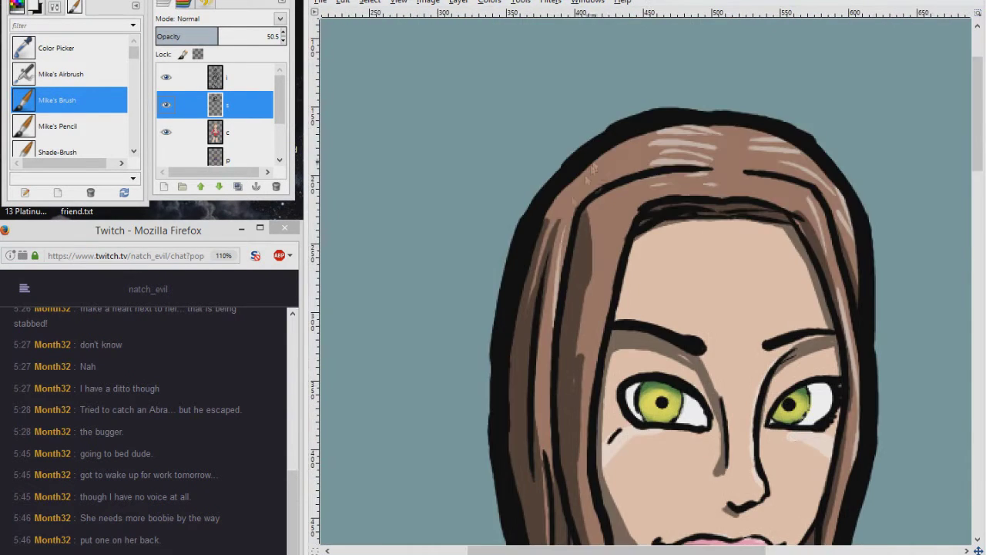
Step: Add white highlights down the right side of the forehead and along the adjoining hair strands on layer s
{"action": "scroll", "coordinate": [574, 199], "scroll_direction": "down", "scroll_amount": 5}
{"action": "scroll", "coordinate": [573, 199], "scroll_direction": "right", "scroll_amount": 2}
{"action": "scroll", "coordinate": [667, 199], "scroll_direction": "up", "scroll_amount": 2}
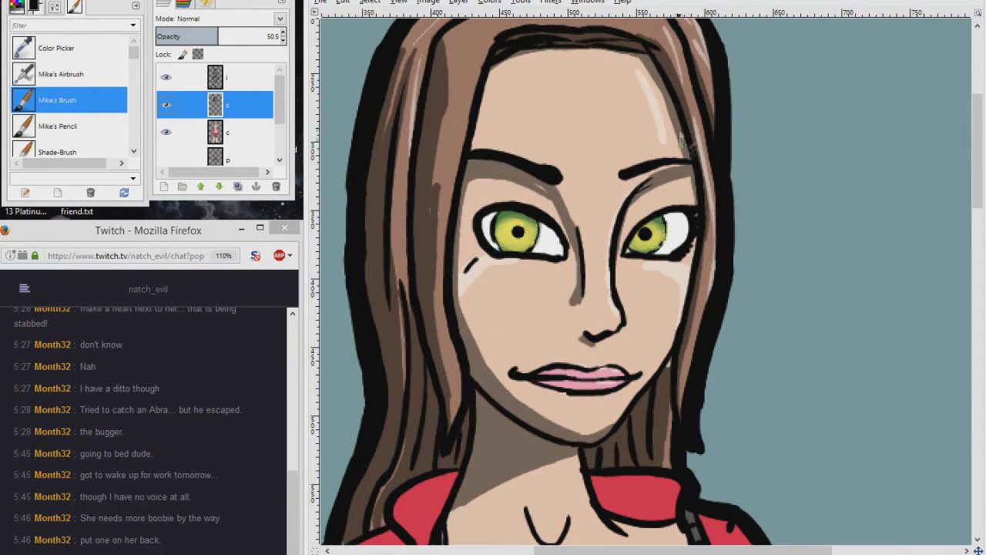
Step: Highlight the neck and throat lines in white, and shade the collar and the skin beneath it with black on layer s
{"action": "scroll", "coordinate": [688, 291], "scroll_direction": "down", "scroll_amount": 3}
{"action": "scroll", "coordinate": [688, 291], "scroll_direction": "left", "scroll_amount": 1}
{"action": "scroll", "coordinate": [655, 254], "scroll_direction": "up", "scroll_amount": 1}
{"action": "scroll", "coordinate": [624, 223], "scroll_direction": "down", "scroll_amount": 1}
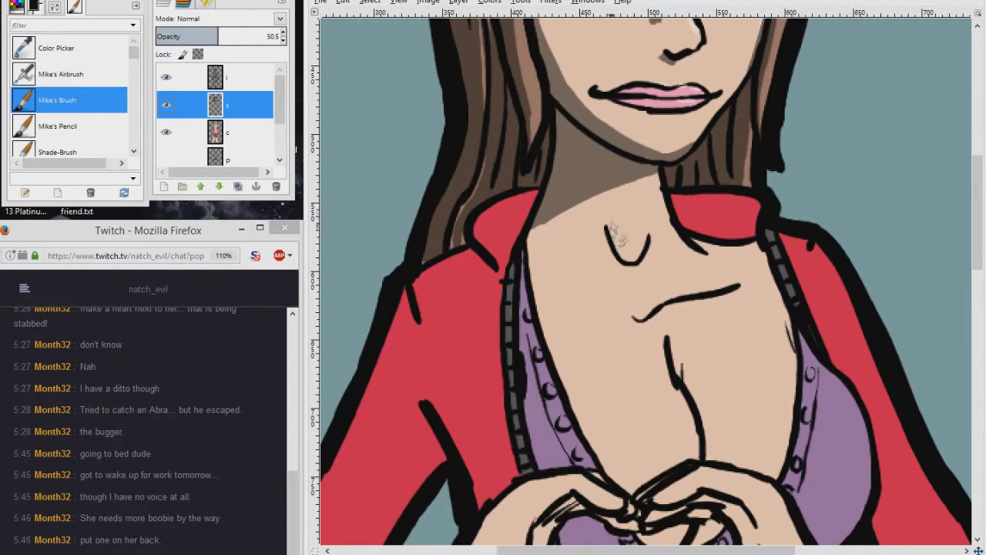
{"action": "left_click_drag", "start_coordinate": [596, 204], "coordinate": [607, 241]}
{"action": "mouse_move", "coordinate": [660, 178]}
{"action": "left_mouse_down"}
{"action": "mouse_move", "coordinate": [693, 252]}
{"action": "mouse_move", "coordinate": [770, 266]}
{"action": "left_mouse_up"}
{"action": "mouse_move", "coordinate": [736, 212]}
{"action": "left_mouse_down"}
{"action": "mouse_move", "coordinate": [678, 202]}
{"action": "mouse_move", "coordinate": [740, 231]}
{"action": "mouse_move", "coordinate": [720, 241]}
{"action": "left_mouse_up"}
{"action": "mouse_move", "coordinate": [539, 196]}
{"action": "left_mouse_down"}
{"action": "mouse_move", "coordinate": [478, 223]}
{"action": "mouse_move", "coordinate": [488, 271]}
{"action": "mouse_move", "coordinate": [466, 258]}
{"action": "left_mouse_up"}
Step: Highlight the right sleeve's outer edge and elbow crease in white, and shade its inner edge and elbow folds with black
{"action": "scroll", "coordinate": [647, 285], "scroll_direction": "right", "scroll_amount": 4}
{"action": "scroll", "coordinate": [647, 285], "scroll_direction": "down", "scroll_amount": 1}
{"action": "left_click_drag", "start_coordinate": [628, 225], "coordinate": [678, 368]}
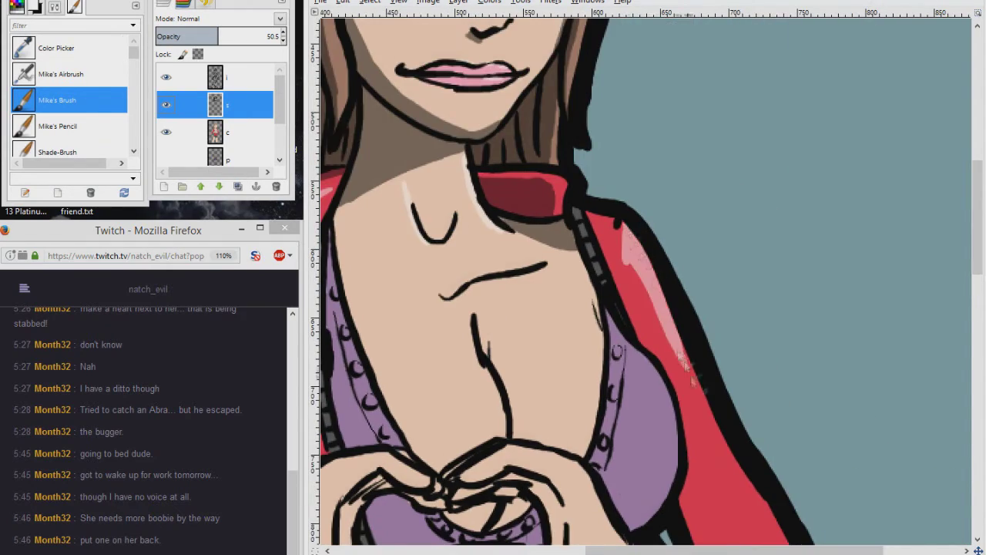
{"action": "scroll", "coordinate": [647, 285], "scroll_direction": "down", "scroll_amount": 2}
{"action": "scroll", "coordinate": [647, 285], "scroll_direction": "right", "scroll_amount": 2}
{"action": "left_click_drag", "start_coordinate": [514, 185], "coordinate": [607, 381]}
{"action": "scroll", "coordinate": [601, 385], "scroll_direction": "down", "scroll_amount": 3}
{"action": "scroll", "coordinate": [601, 385], "scroll_direction": "right", "scroll_amount": 2}
{"action": "scroll", "coordinate": [601, 385], "scroll_direction": "up", "scroll_amount": 2}
{"action": "scroll", "coordinate": [601, 385], "scroll_direction": "left", "scroll_amount": 3}
{"action": "mouse_move", "coordinate": [542, 296]}
{"action": "left_mouse_down"}
{"action": "mouse_move", "coordinate": [574, 371]}
{"action": "mouse_move", "coordinate": [609, 400]}
{"action": "left_mouse_up"}
Step: Shade the jacket below the hair at the left shoulder and around the left armpit folds with black
{"action": "scroll", "coordinate": [601, 385], "scroll_direction": "left", "scroll_amount": 5}
{"action": "scroll", "coordinate": [601, 385], "scroll_direction": "up", "scroll_amount": 2}
{"action": "mouse_move", "coordinate": [566, 279]}
{"action": "left_mouse_down"}
{"action": "mouse_move", "coordinate": [609, 397]}
{"action": "mouse_move", "coordinate": [596, 377]}
{"action": "left_mouse_up"}
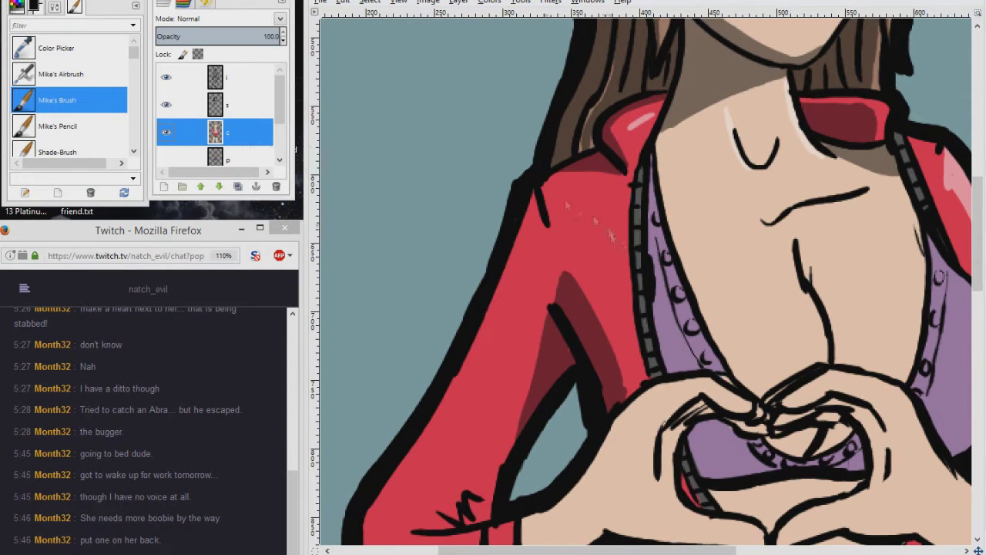
Step: Shade the left sleeve's outer edge, underside and elbow folds with black on layer s, adding white highlights beside the folds
{"action": "scroll", "coordinate": [597, 298], "scroll_direction": "up", "scroll_amount": 2}
{"action": "scroll", "coordinate": [713, 179], "scroll_direction": "down", "scroll_amount": 3}
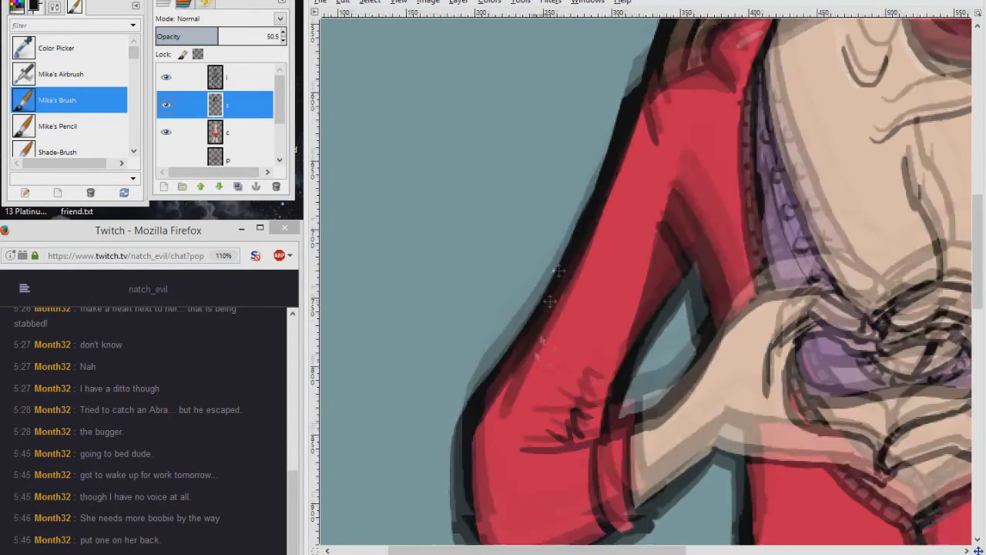
{"action": "left_click_drag", "start_coordinate": [516, 281], "coordinate": [580, 389]}
{"action": "mouse_move", "coordinate": [549, 221]}
{"action": "left_mouse_down"}
{"action": "mouse_move", "coordinate": [513, 260]}
{"action": "mouse_move", "coordinate": [570, 400]}
{"action": "left_mouse_up"}
{"action": "left_click_drag", "start_coordinate": [605, 262], "coordinate": [570, 276]}
{"action": "left_click_drag", "start_coordinate": [633, 210], "coordinate": [635, 254]}
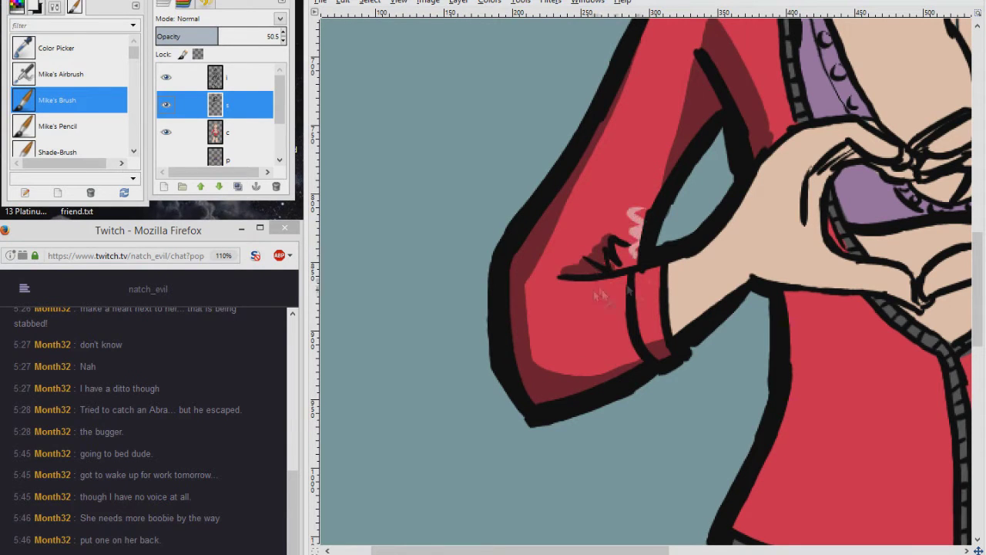
Step: Touch up the skin colour around the left hand's fingers on layer c and return to layer s
{"action": "scroll", "coordinate": [639, 299], "scroll_direction": "up", "scroll_amount": 3}
{"action": "scroll", "coordinate": [758, 258], "scroll_direction": "right", "scroll_amount": 3}
{"action": "left_click", "coordinate": [239, 133]}
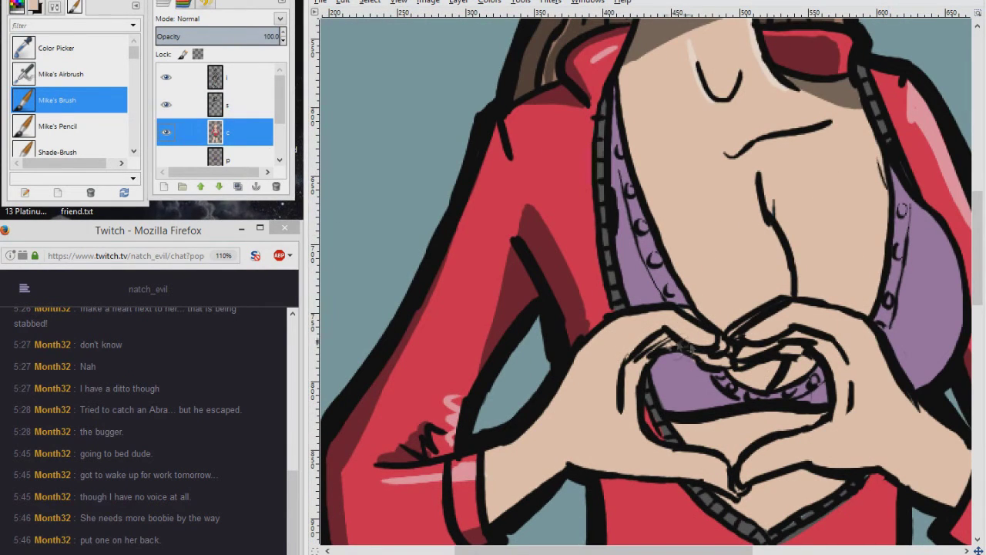
{"action": "left_click", "coordinate": [239, 107]}
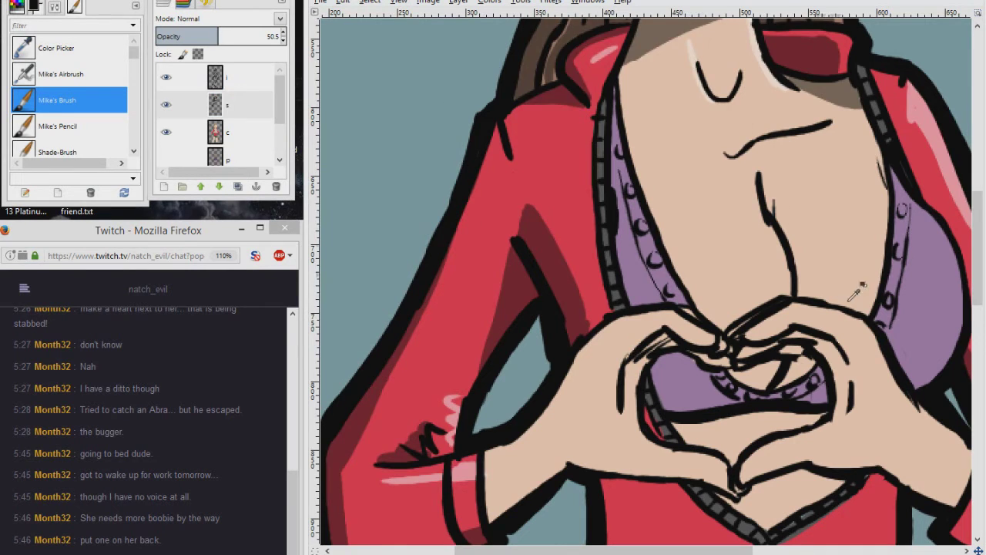
Step: Shade the cleavage and the lower parts of the purple bra with black on layer s
{"action": "scroll", "coordinate": [620, 353], "scroll_direction": "down", "scroll_amount": 1}
{"action": "scroll", "coordinate": [621, 353], "scroll_direction": "right", "scroll_amount": 3}
{"action": "left_click_drag", "start_coordinate": [621, 353], "coordinate": [567, 357]}
{"action": "left_click_drag", "start_coordinate": [570, 189], "coordinate": [559, 135]}
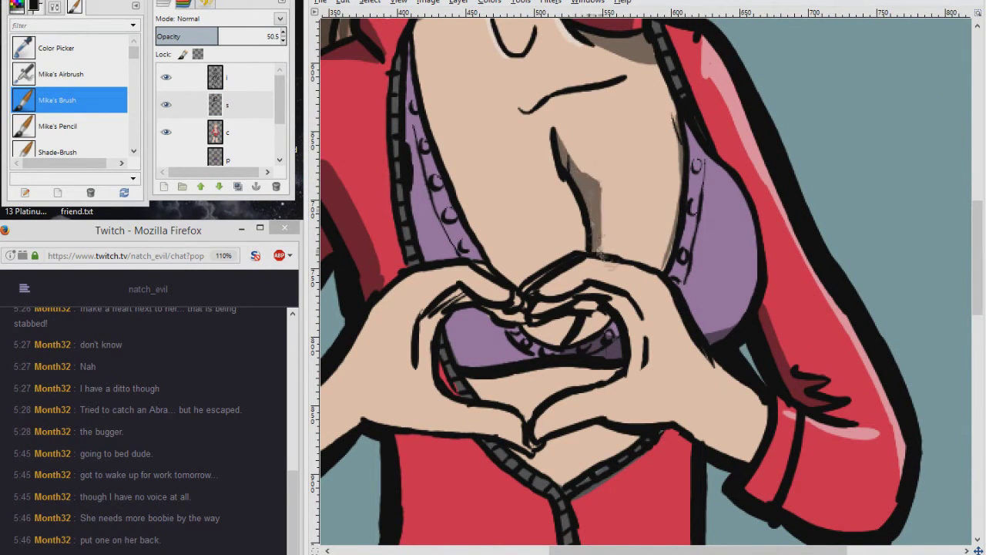
{"action": "mouse_move", "coordinate": [560, 328]}
{"action": "left_mouse_down"}
{"action": "mouse_move", "coordinate": [578, 327]}
{"action": "mouse_move", "coordinate": [470, 346]}
{"action": "mouse_move", "coordinate": [493, 378]}
{"action": "mouse_move", "coordinate": [478, 370]}
{"action": "left_mouse_up"}
Step: Touch up the right hand's skin colour on layer c and return to layer s
{"action": "key", "text": "Page_Down"}
{"action": "left_click_drag", "start_coordinate": [520, 339], "coordinate": [468, 339]}
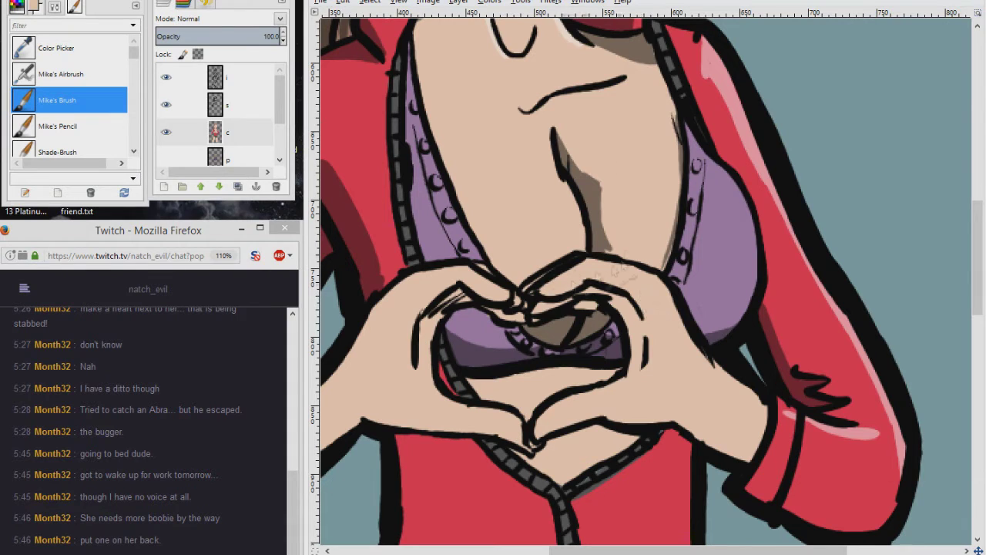
{"action": "key", "text": "Page_Up"}
Step: Shade the midriff below the bra and the skin along the open jacket zipper with black on layer s
{"action": "left_click_drag", "start_coordinate": [574, 389], "coordinate": [625, 385]}
{"action": "scroll", "coordinate": [647, 285], "scroll_direction": "down", "scroll_amount": 3}
{"action": "scroll", "coordinate": [647, 285], "scroll_direction": "right", "scroll_amount": 2}
{"action": "left_click_drag", "start_coordinate": [550, 322], "coordinate": [471, 376]}
{"action": "key", "text": "Page_Down"}
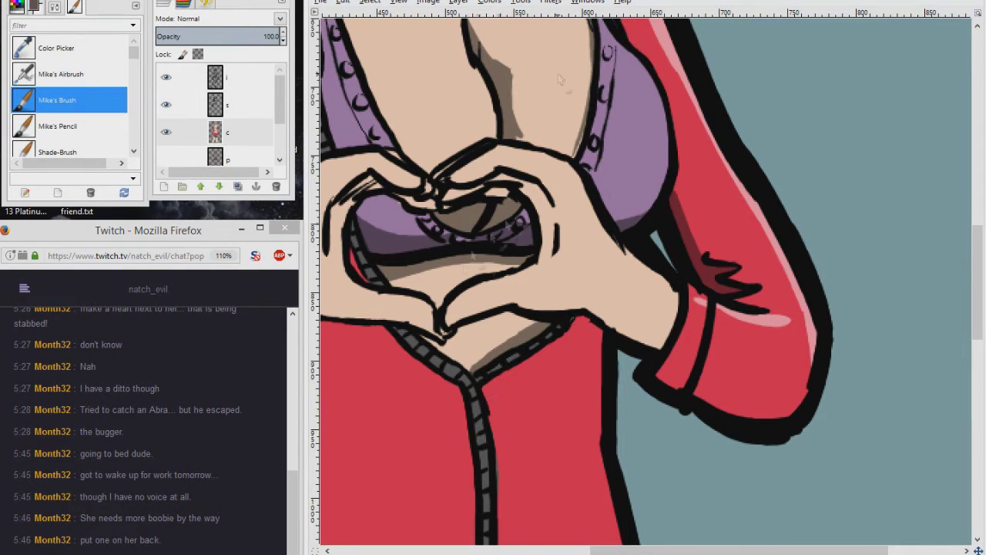
{"action": "key", "text": "Page_Up"}
Step: Shade the left side of the jacket body and the belt and shorts below its hem with black on layer s
{"action": "scroll", "coordinate": [547, 154], "scroll_direction": "down", "scroll_amount": 2}
{"action": "scroll", "coordinate": [532, 231], "scroll_direction": "down", "scroll_amount": 3}
{"action": "key", "text": "f"}
{"action": "scroll", "coordinate": [510, 393], "scroll_direction": "down", "scroll_amount": 3}
{"action": "mouse_move", "coordinate": [501, 251]}
{"action": "left_mouse_down"}
{"action": "mouse_move", "coordinate": [510, 393]}
{"action": "mouse_move", "coordinate": [451, 331]}
{"action": "mouse_move", "coordinate": [504, 280]}
{"action": "left_mouse_up"}
{"action": "key", "text": "Return"}
{"action": "key", "text": "alt+s"}
{"action": "key", "text": "Escape"}
{"action": "mouse_move", "coordinate": [493, 116]}
{"action": "left_mouse_down"}
{"action": "mouse_move", "coordinate": [496, 231]}
{"action": "mouse_move", "coordinate": [462, 351]}
{"action": "left_mouse_up"}
{"action": "scroll", "coordinate": [539, 308], "scroll_direction": "up", "scroll_amount": 2}
{"action": "left_click_drag", "start_coordinate": [400, 304], "coordinate": [597, 354]}
{"action": "key", "text": "Page_Down"}
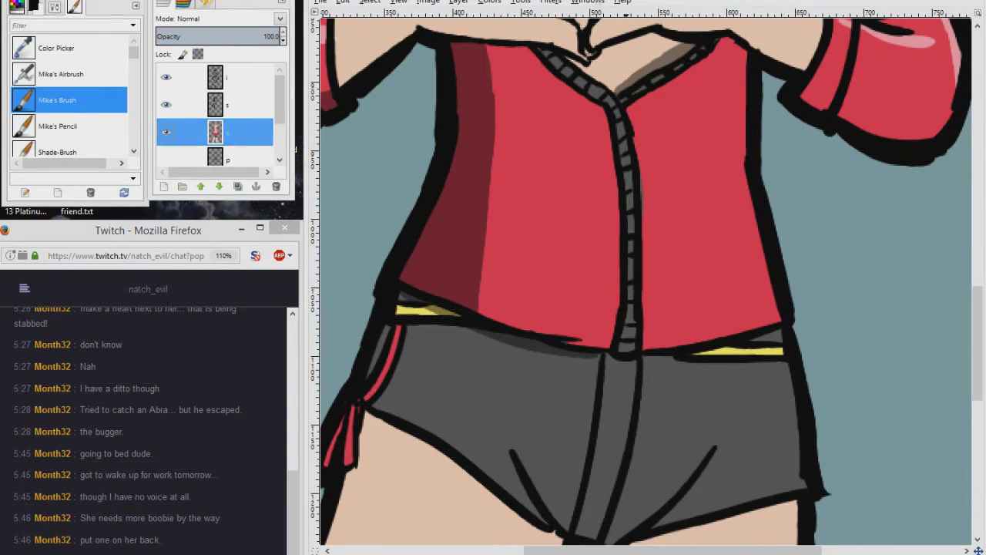
{"action": "key", "text": "Page_Up"}
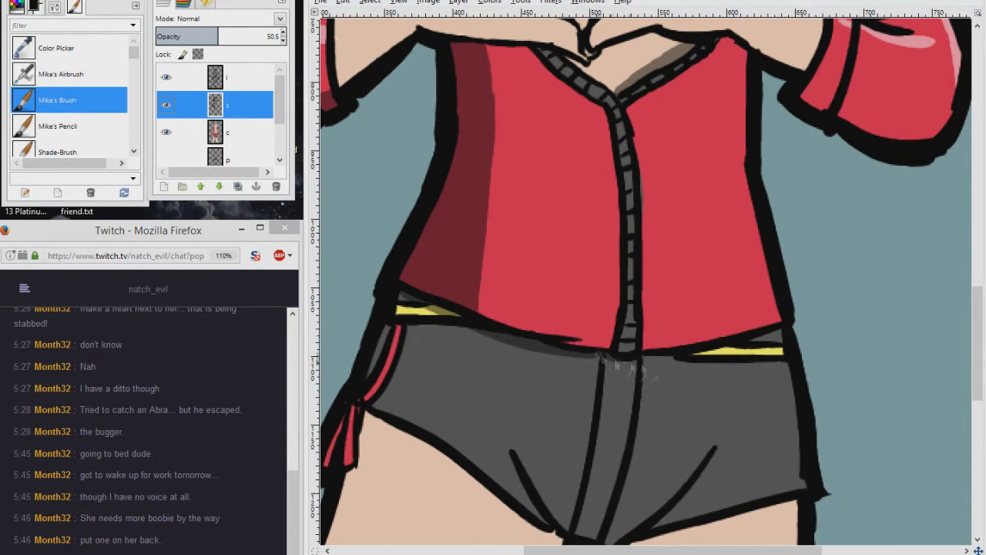
Step: Shade the right end of the belt and the lower edges and crotch creases of the shorts with black
{"action": "left_click_drag", "start_coordinate": [690, 357], "coordinate": [779, 341]}
{"action": "left_click_drag", "start_coordinate": [412, 322], "coordinate": [543, 261]}
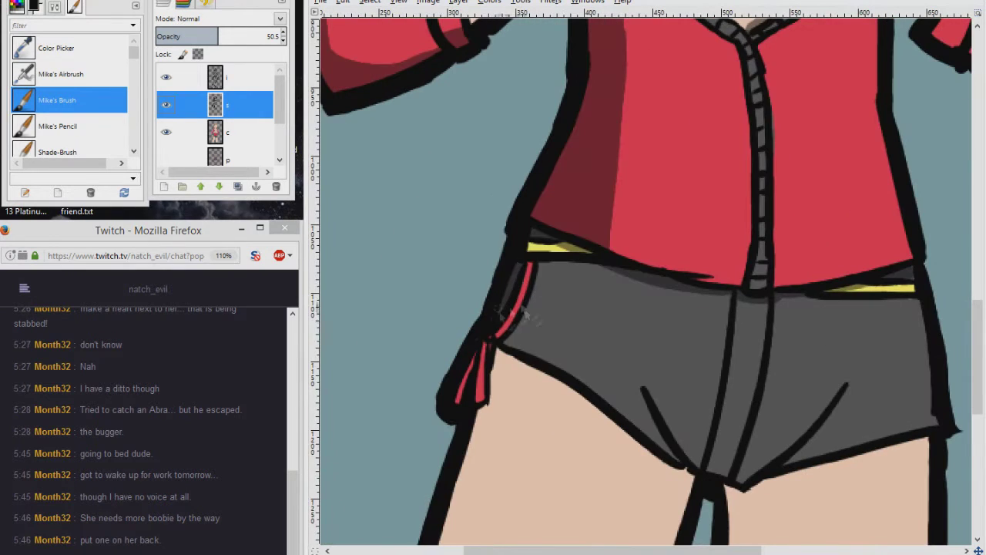
{"action": "mouse_move", "coordinate": [508, 344]}
{"action": "left_mouse_down"}
{"action": "mouse_move", "coordinate": [681, 463]}
{"action": "mouse_move", "coordinate": [512, 337]}
{"action": "mouse_move", "coordinate": [693, 462]}
{"action": "left_mouse_up"}
{"action": "left_click_drag", "start_coordinate": [654, 397], "coordinate": [744, 475]}
{"action": "left_click_drag", "start_coordinate": [632, 339], "coordinate": [663, 404]}
{"action": "mouse_move", "coordinate": [803, 458]}
{"action": "left_mouse_down"}
{"action": "mouse_move", "coordinate": [633, 435]}
{"action": "mouse_move", "coordinate": [771, 403]}
{"action": "left_mouse_up"}
Step: Shade the upper thighs directly beneath the shorts with black on layer s
{"action": "scroll", "coordinate": [524, 437], "scroll_direction": "down", "scroll_amount": 3}
{"action": "left_click_drag", "start_coordinate": [739, 307], "coordinate": [532, 364]}
{"action": "scroll", "coordinate": [532, 364], "scroll_direction": "left", "scroll_amount": 5}
{"action": "mouse_move", "coordinate": [654, 293]}
{"action": "left_mouse_down"}
{"action": "mouse_move", "coordinate": [716, 401]}
{"action": "mouse_move", "coordinate": [652, 288]}
{"action": "mouse_move", "coordinate": [539, 227]}
{"action": "mouse_move", "coordinate": [654, 277]}
{"action": "mouse_move", "coordinate": [630, 250]}
{"action": "left_mouse_up"}
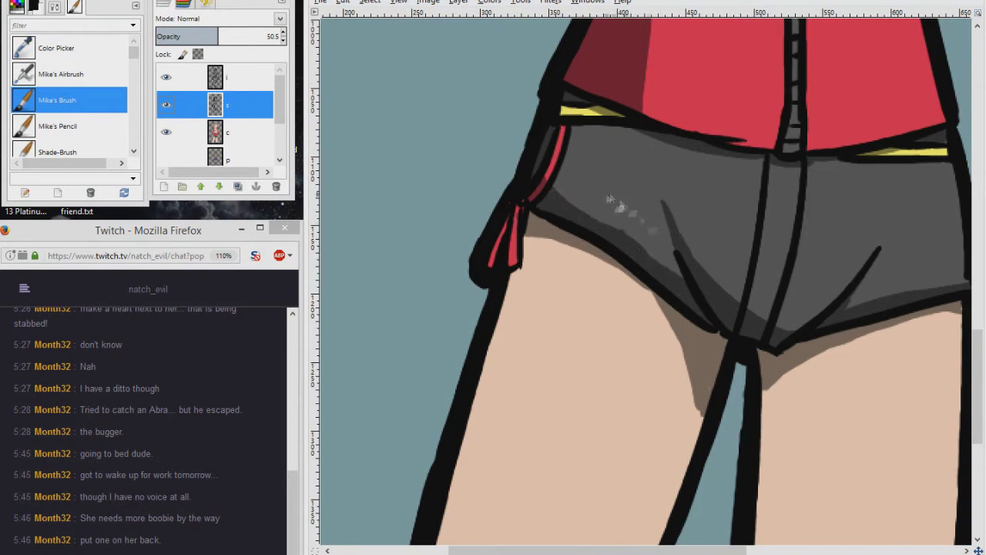
Step: Shade along the outer and inner edges of the left leg with black on layer s
{"action": "scroll", "coordinate": [512, 231], "scroll_direction": "down", "scroll_amount": 3}
{"action": "scroll", "coordinate": [512, 232], "scroll_direction": "left", "scroll_amount": 2}
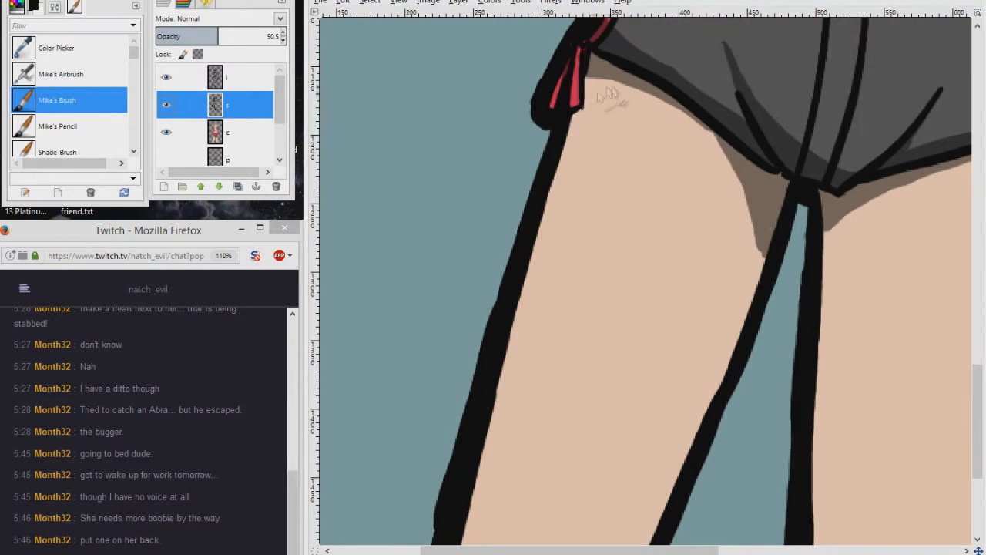
{"action": "scroll", "coordinate": [573, 150], "scroll_direction": "down", "scroll_amount": 3}
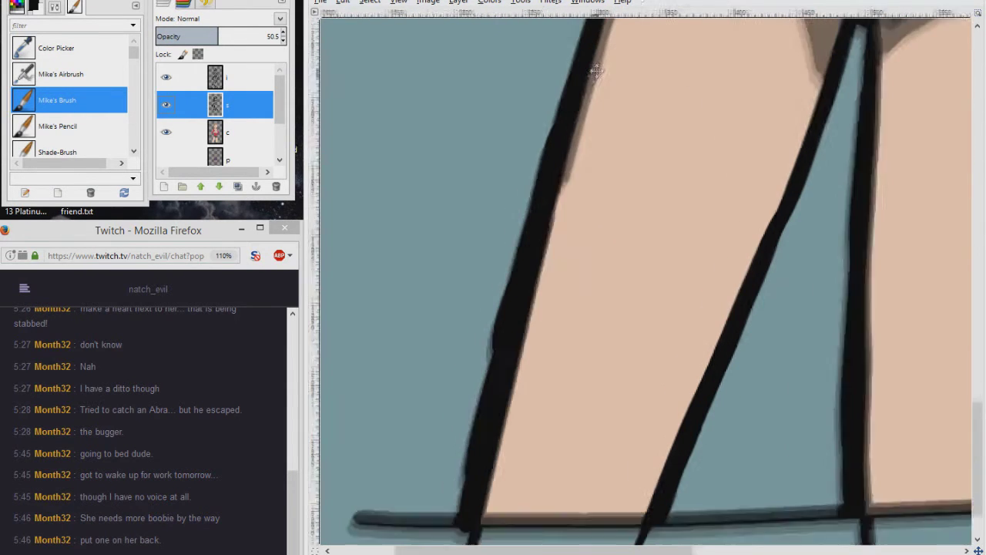
{"action": "scroll", "coordinate": [647, 300], "scroll_direction": "up", "scroll_amount": 2}
{"action": "scroll", "coordinate": [647, 301], "scroll_direction": "down", "scroll_amount": 2}
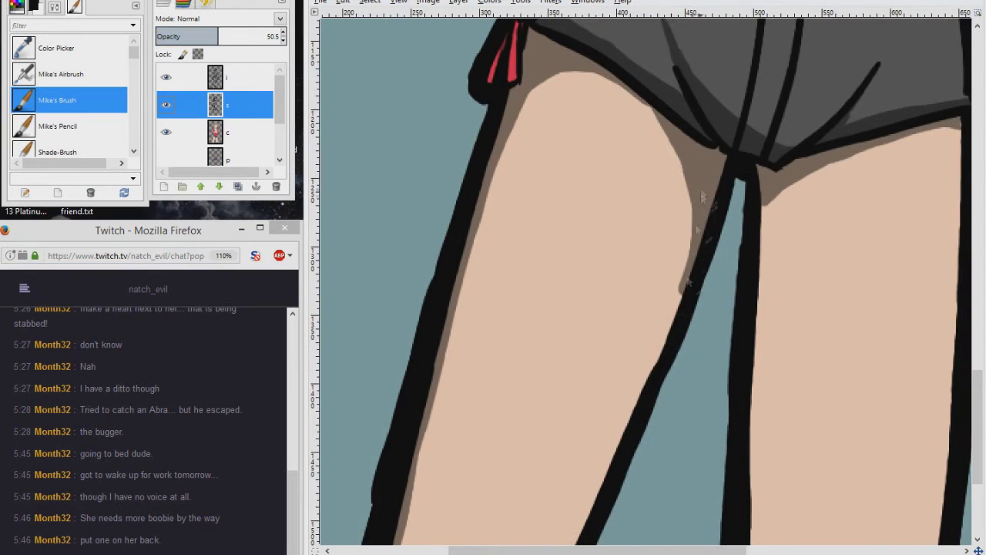
Step: Shade along the inner edge of the right leg with black on layer s
{"action": "scroll", "coordinate": [647, 254], "scroll_direction": "right", "scroll_amount": 2}
{"action": "scroll", "coordinate": [647, 239], "scroll_direction": "down", "scroll_amount": 5}
{"action": "scroll", "coordinate": [647, 238], "scroll_direction": "right", "scroll_amount": 3}
{"action": "left_click_drag", "start_coordinate": [548, 162], "coordinate": [540, 443]}
{"action": "left_click_drag", "start_coordinate": [546, 127], "coordinate": [538, 473]}
{"action": "left_click_drag", "start_coordinate": [541, 300], "coordinate": [547, 400]}
Step: Shade the jacket directly beneath both hands with black on layer s
{"action": "scroll", "coordinate": [546, 399], "scroll_direction": "up", "scroll_amount": 5}
{"action": "scroll", "coordinate": [546, 399], "scroll_direction": "right", "scroll_amount": 1}
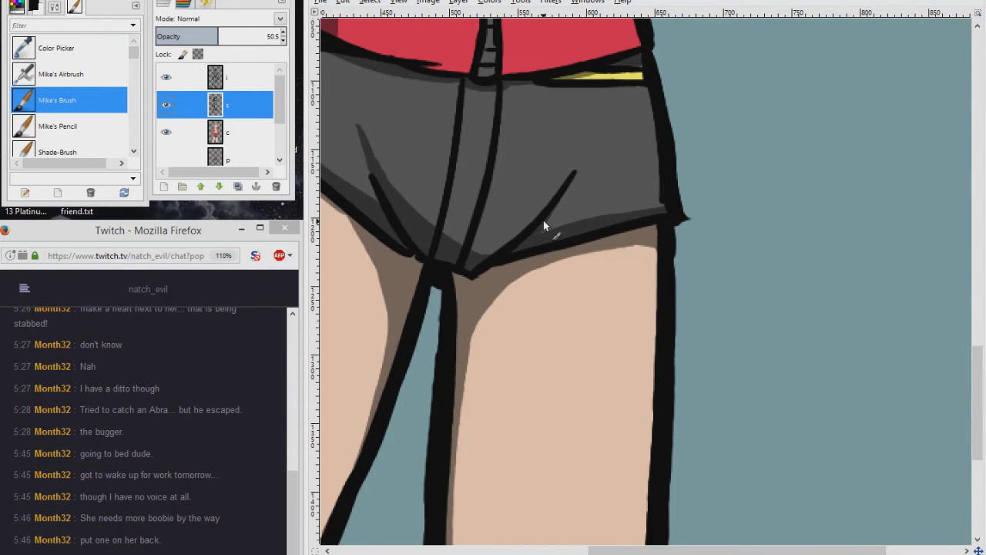
{"action": "scroll", "coordinate": [543, 219], "scroll_direction": "down", "scroll_amount": 4}
{"action": "scroll", "coordinate": [589, 254], "scroll_direction": "up", "scroll_amount": 4}
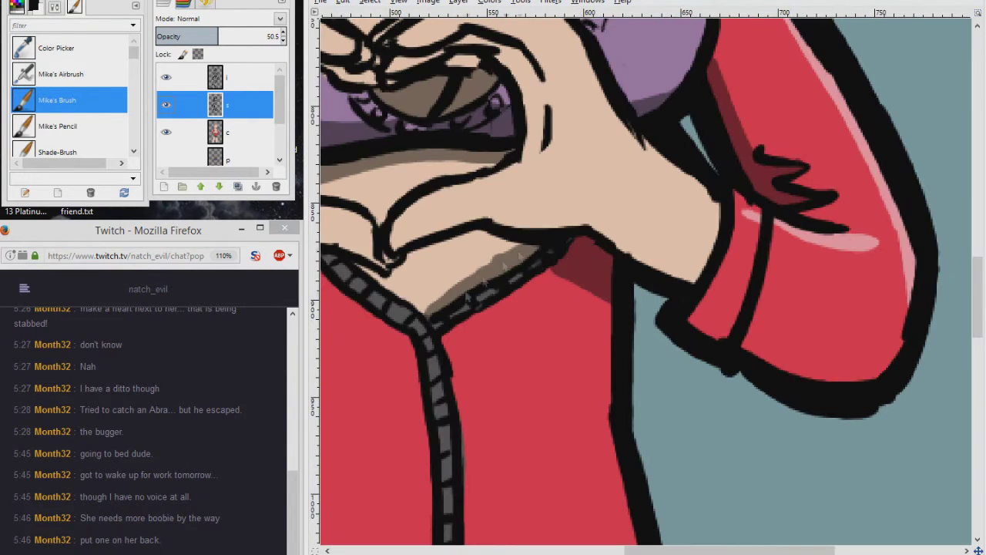
{"action": "scroll", "coordinate": [462, 293], "scroll_direction": "down", "scroll_amount": 3}
{"action": "scroll", "coordinate": [559, 501], "scroll_direction": "up", "scroll_amount": 3}
{"action": "scroll", "coordinate": [447, 473], "scroll_direction": "up", "scroll_amount": 3}
{"action": "scroll", "coordinate": [447, 472], "scroll_direction": "left", "scroll_amount": 1}
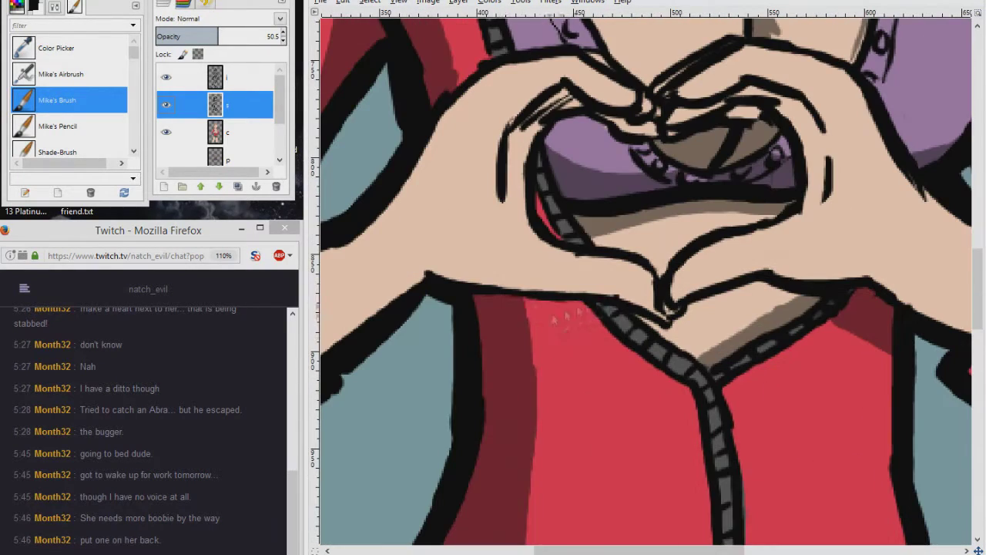
Step: Shade the skin in the jacket opening below the right hand and the underside of the right sleeve and cuff
{"action": "scroll", "coordinate": [522, 307], "scroll_direction": "right", "scroll_amount": 1}
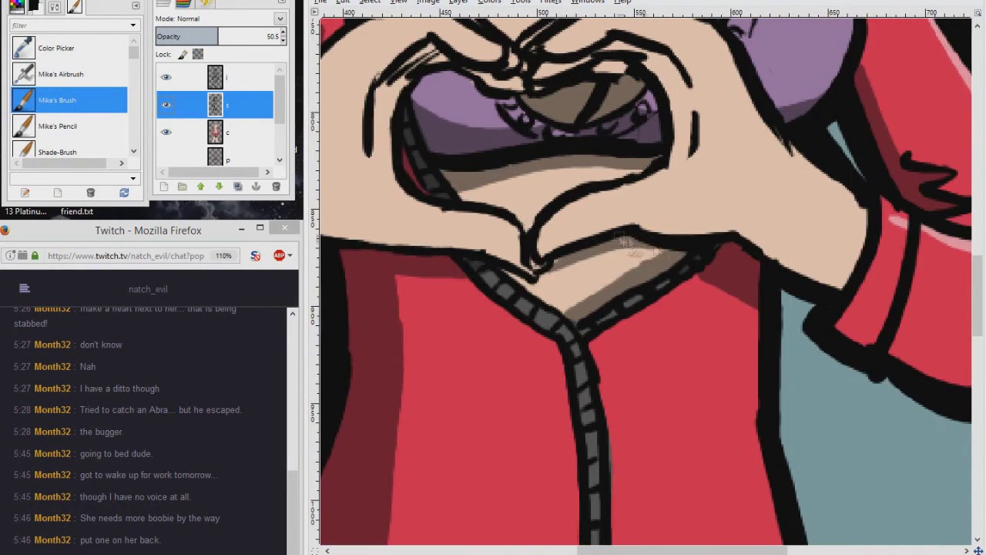
{"action": "scroll", "coordinate": [529, 271], "scroll_direction": "right", "scroll_amount": 3}
{"action": "scroll", "coordinate": [529, 271], "scroll_direction": "down", "scroll_amount": 2}
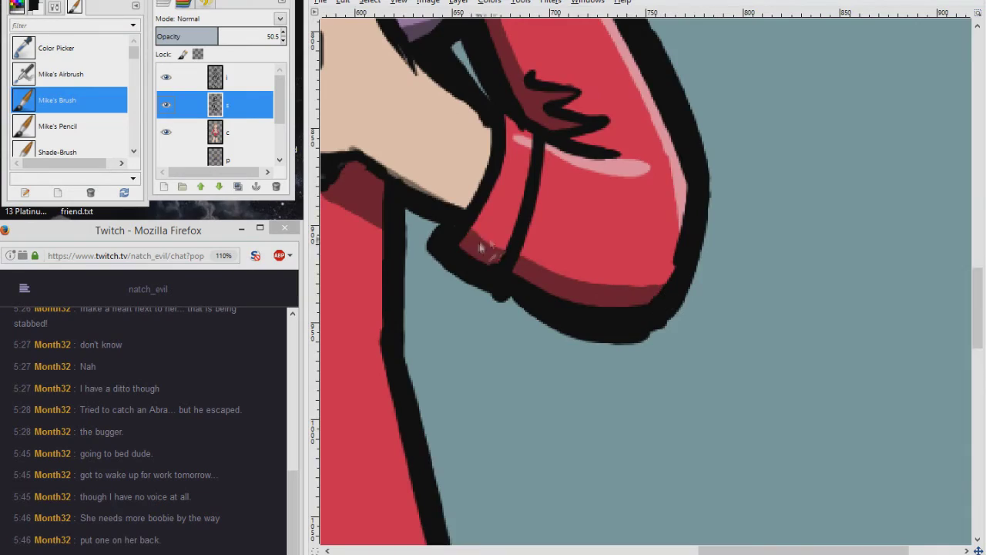
Step: Add white highlights along the upper bust lines of the chest on layer s, undoing a stray stroke
{"action": "scroll", "coordinate": [532, 277], "scroll_direction": "up", "scroll_amount": 2}
{"action": "scroll", "coordinate": [531, 277], "scroll_direction": "left", "scroll_amount": 3}
{"action": "scroll", "coordinate": [619, 332], "scroll_direction": "up", "scroll_amount": 2}
{"action": "scroll", "coordinate": [619, 331], "scroll_direction": "down", "scroll_amount": 2}
{"action": "scroll", "coordinate": [619, 331], "scroll_direction": "up", "scroll_amount": 3}
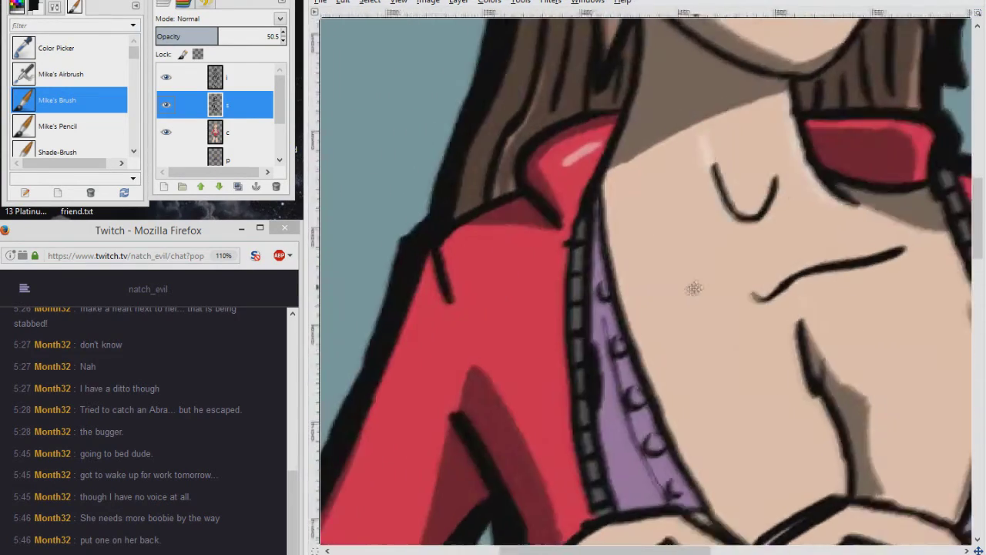
{"action": "left_click_drag", "start_coordinate": [624, 147], "coordinate": [616, 255]}
{"action": "mouse_move", "coordinate": [597, 329]}
{"action": "left_mouse_down"}
{"action": "mouse_move", "coordinate": [516, 322]}
{"action": "mouse_move", "coordinate": [589, 324]}
{"action": "left_mouse_up"}
{"action": "key", "text": "ctrl+z"}
{"action": "mouse_move", "coordinate": [466, 307]}
{"action": "left_mouse_down"}
{"action": "mouse_move", "coordinate": [589, 317]}
{"action": "mouse_move", "coordinate": [785, 281]}
{"action": "left_mouse_up"}
{"action": "left_click_drag", "start_coordinate": [612, 339], "coordinate": [786, 278]}
Step: Add white highlights along the upper edges of both heart-forming hands on layer s
{"action": "scroll", "coordinate": [722, 324], "scroll_direction": "down", "scroll_amount": 4}
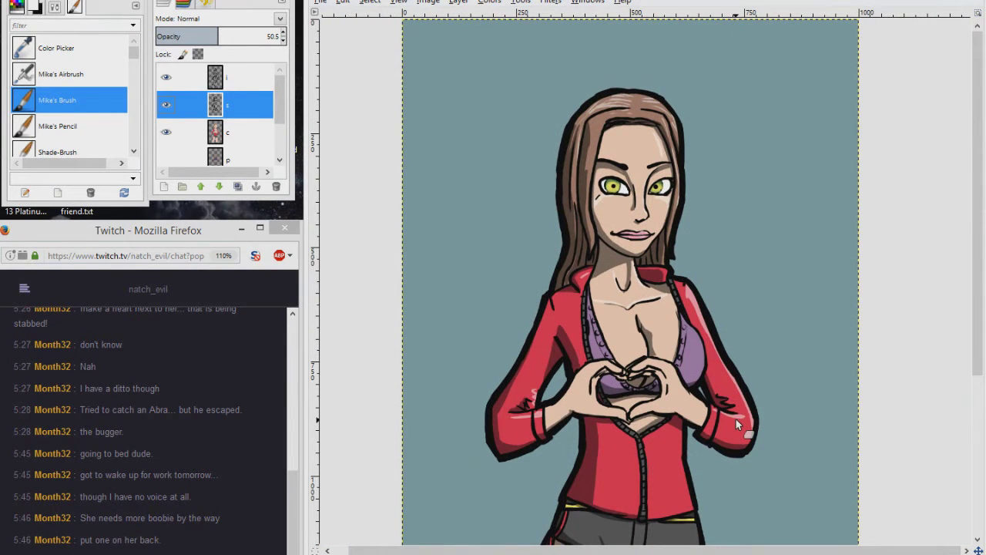
{"action": "scroll", "coordinate": [704, 298], "scroll_direction": "up", "scroll_amount": 5}
{"action": "scroll", "coordinate": [708, 259], "scroll_direction": "down", "scroll_amount": 3}
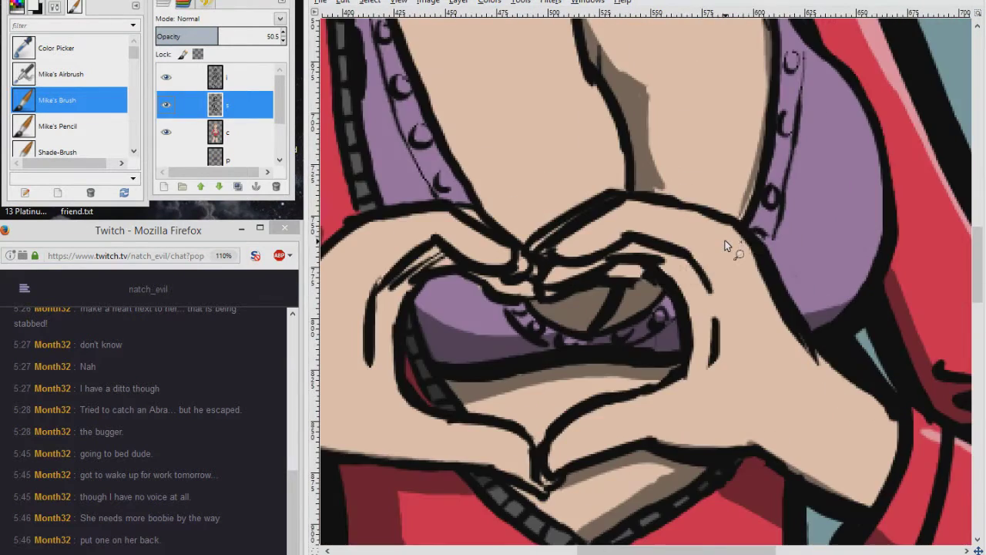
{"action": "scroll", "coordinate": [724, 245], "scroll_direction": "up", "scroll_amount": 5}
{"action": "scroll", "coordinate": [574, 181], "scroll_direction": "down", "scroll_amount": 7}
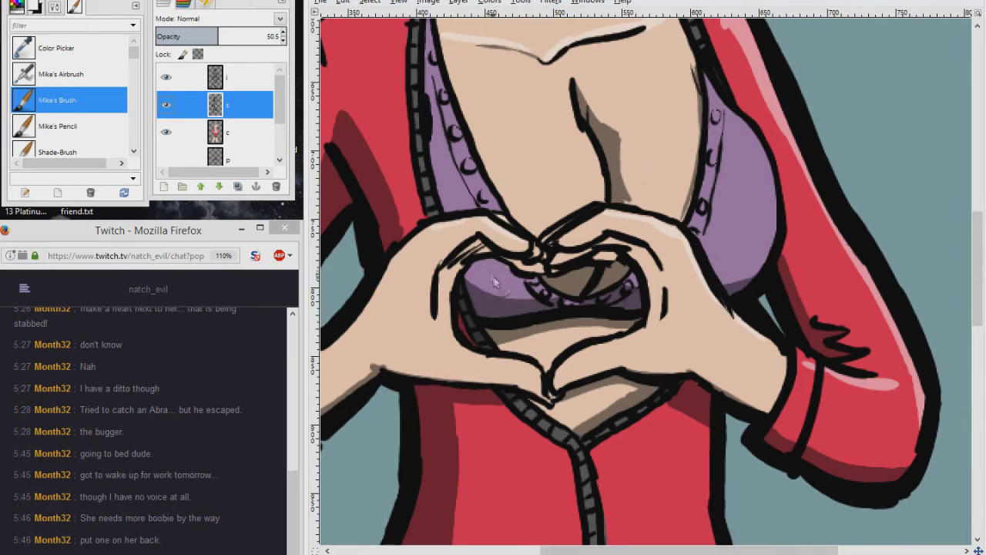
Step: Shade the inner edges of both hands around the heart opening and their undersides with black on layer s
{"action": "mouse_move", "coordinate": [479, 251]}
{"action": "left_mouse_down"}
{"action": "mouse_move", "coordinate": [443, 297]}
{"action": "mouse_move", "coordinate": [466, 265]}
{"action": "left_mouse_up"}
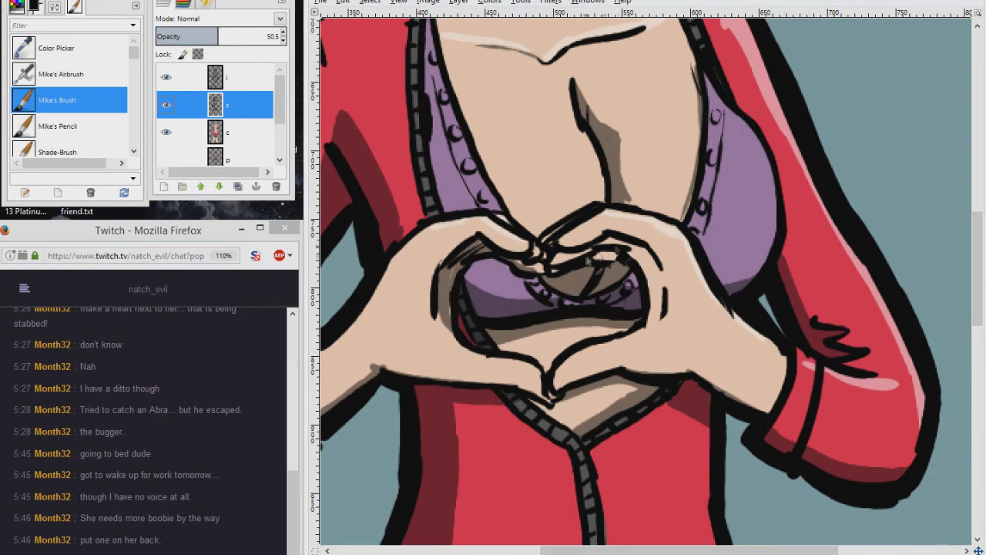
{"action": "mouse_move", "coordinate": [611, 252]}
{"action": "left_mouse_down"}
{"action": "mouse_move", "coordinate": [662, 279]}
{"action": "mouse_move", "coordinate": [649, 321]}
{"action": "left_mouse_up"}
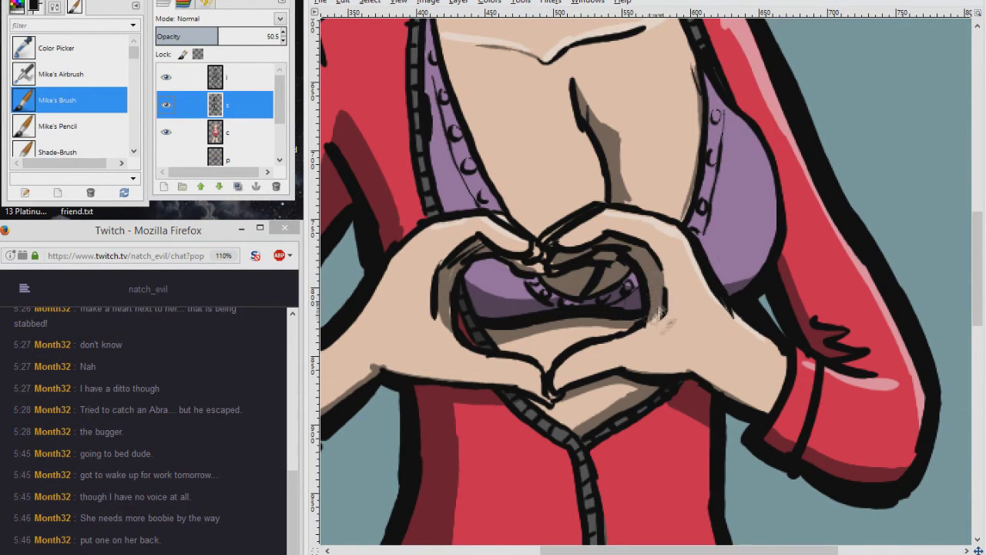
{"action": "left_click_drag", "start_coordinate": [705, 378], "coordinate": [616, 365]}
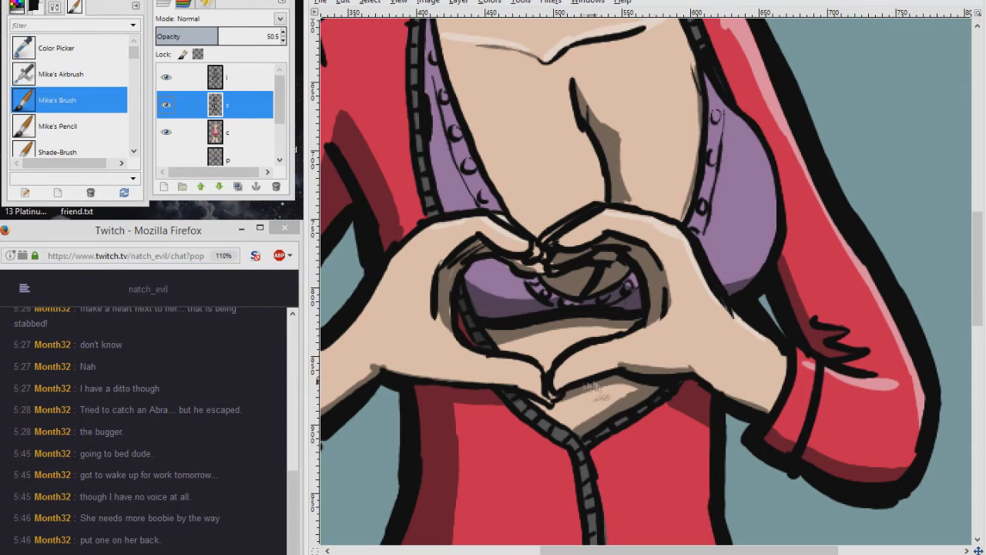
{"action": "left_click_drag", "start_coordinate": [543, 389], "coordinate": [405, 379]}
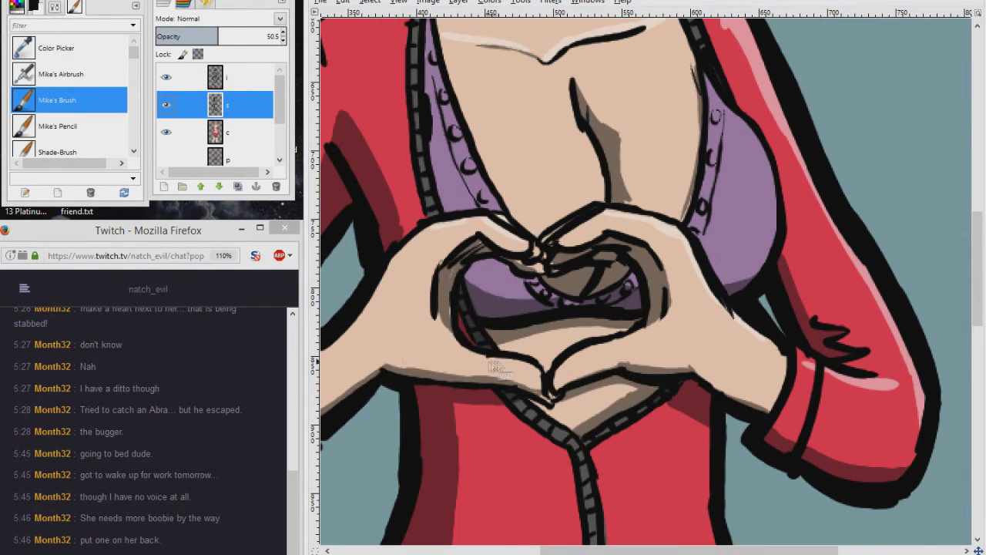
{"action": "scroll", "coordinate": [623, 293], "scroll_direction": "up", "scroll_amount": 2}
{"action": "scroll", "coordinate": [624, 293], "scroll_direction": "left", "scroll_amount": 5}
{"action": "scroll", "coordinate": [624, 292], "scroll_direction": "down", "scroll_amount": 5}
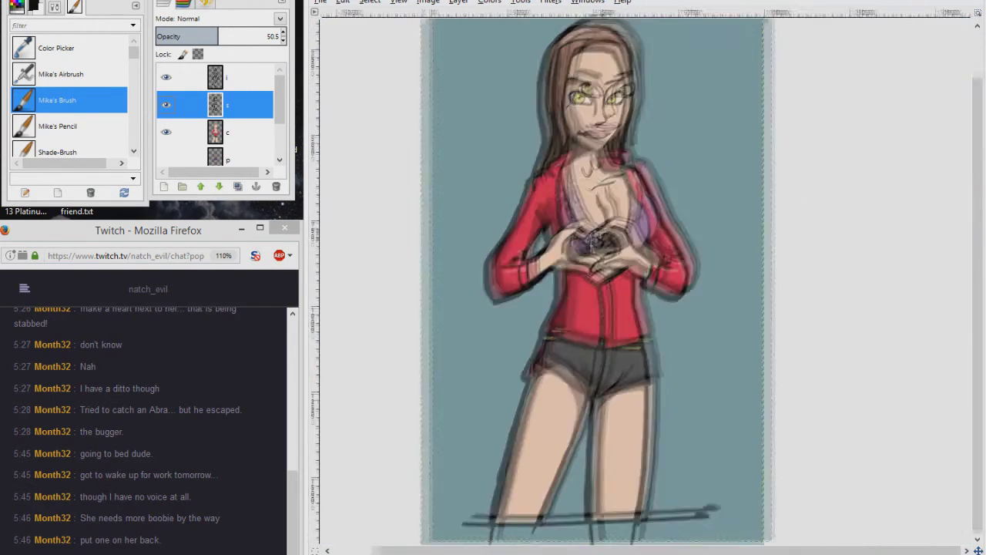
Step: Inspect the shading and highlights on the face and hair up close and in the full figure
{"action": "scroll", "coordinate": [682, 146], "scroll_direction": "up", "scroll_amount": 5}
{"action": "mouse_move", "coordinate": [678, 146]}
{"action": "left_mouse_down"}
{"action": "mouse_move", "coordinate": [739, 181]}
{"action": "mouse_move", "coordinate": [601, 177]}
{"action": "mouse_move", "coordinate": [793, 214]}
{"action": "left_mouse_up"}
{"action": "scroll", "coordinate": [573, 311], "scroll_direction": "down", "scroll_amount": 5}
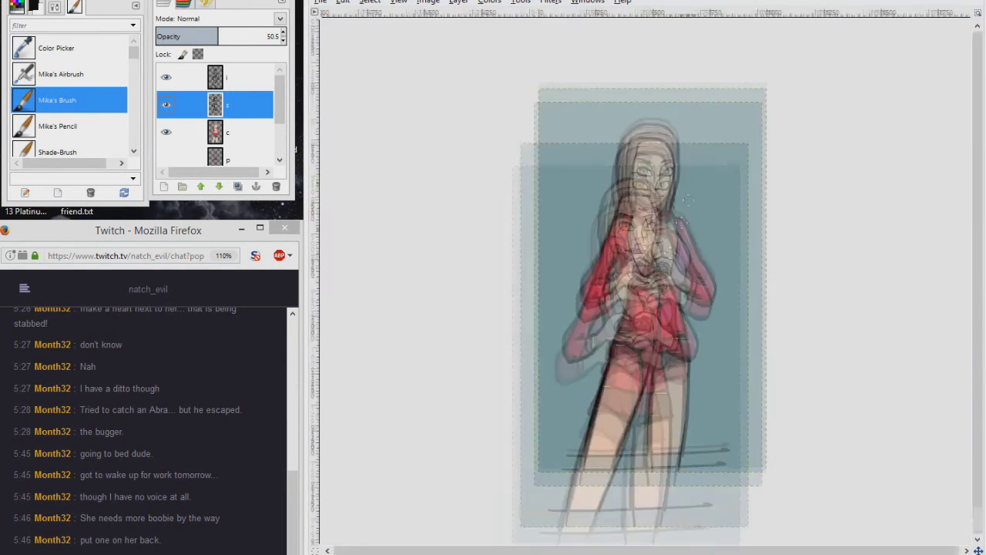
{"action": "scroll", "coordinate": [661, 316], "scroll_direction": "up", "scroll_amount": 3}
{"action": "scroll", "coordinate": [667, 226], "scroll_direction": "up", "scroll_amount": 3}
{"action": "scroll", "coordinate": [667, 225], "scroll_direction": "down", "scroll_amount": 2}
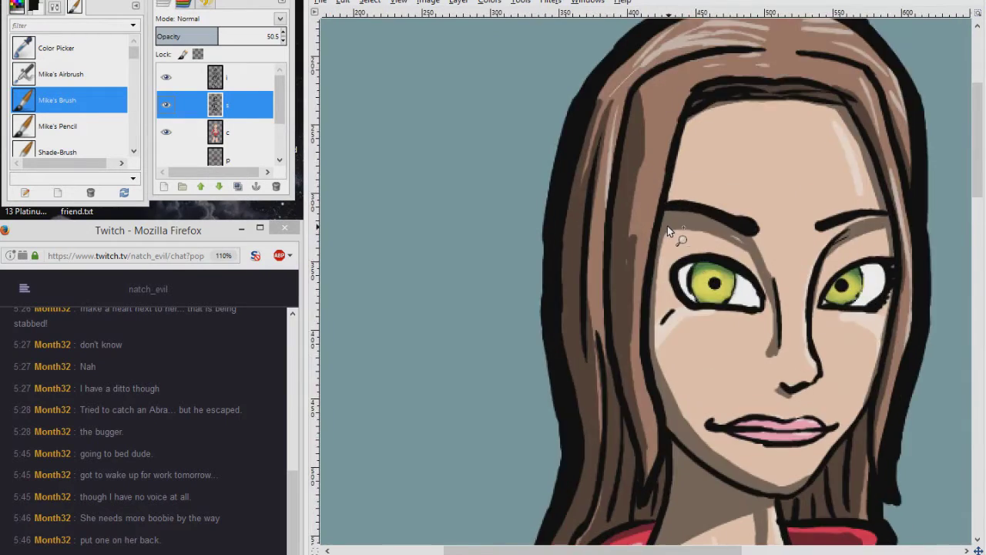
{"action": "scroll", "coordinate": [667, 226], "scroll_direction": "up", "scroll_amount": 1}
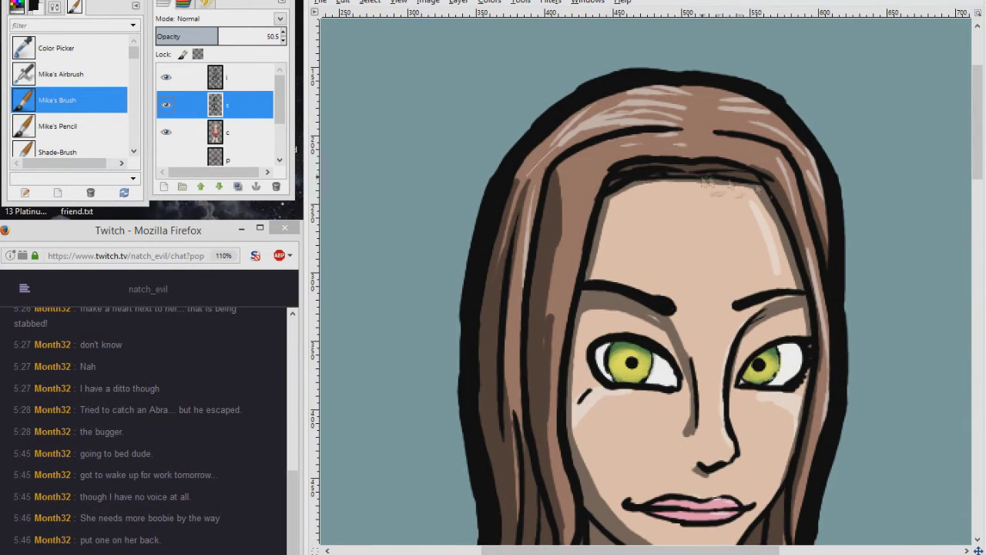
{"action": "scroll", "coordinate": [801, 265], "scroll_direction": "down", "scroll_amount": 4}
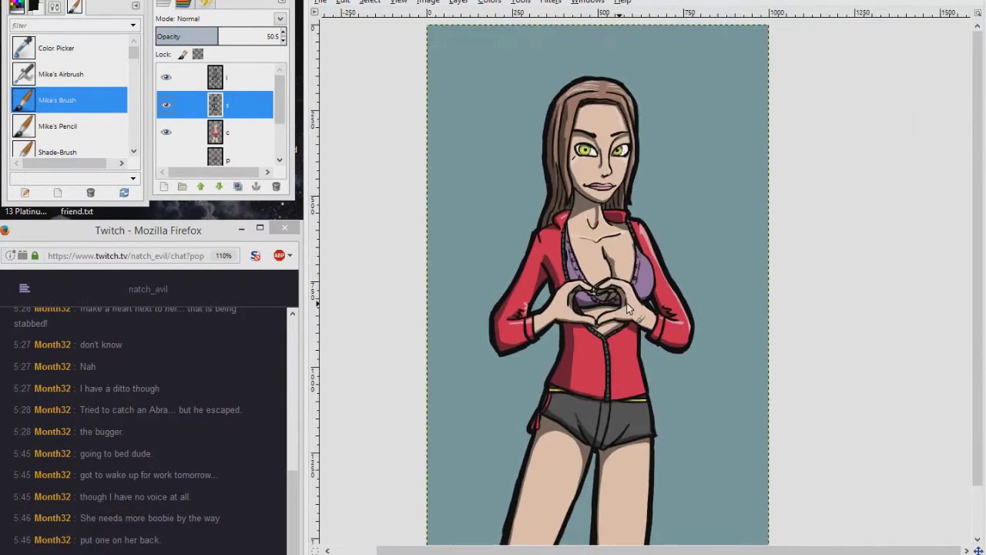
Step: Hide the layers above the Background layer and fill the Background with solid brown
{"action": "left_click_drag", "start_coordinate": [168, 83], "coordinate": [166, 154]}
{"action": "scroll", "coordinate": [216, 116], "scroll_direction": "down", "scroll_amount": 3}
{"action": "left_click", "coordinate": [17, 5]}
{"action": "left_click_drag", "start_coordinate": [121, 93], "coordinate": [34, 132]}
{"action": "key", "text": "ctrl+comma"}
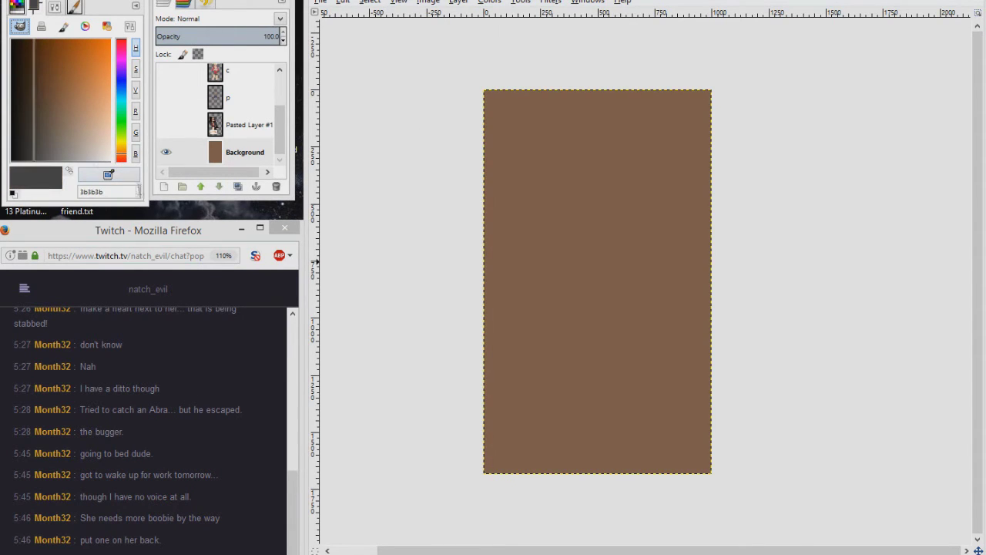
Step: Fill large freehand curved regions of the Background layer with dark grey 3b3b3b and clear the selection
{"action": "mouse_move", "coordinate": [564, 413]}
{"action": "left_mouse_down"}
{"action": "mouse_move", "coordinate": [722, 206]}
{"action": "mouse_move", "coordinate": [602, 73]}
{"action": "mouse_move", "coordinate": [558, 81]}
{"action": "left_mouse_up"}
{"action": "key", "text": "ctrl+comma"}
{"action": "key", "text": "ctrl+shift+a"}
Step: Blend the brown and dark grey areas of the Background into soft swirls with the airbrush at size 90
{"action": "key", "text": "1"}
{"action": "key", "text": "a"}
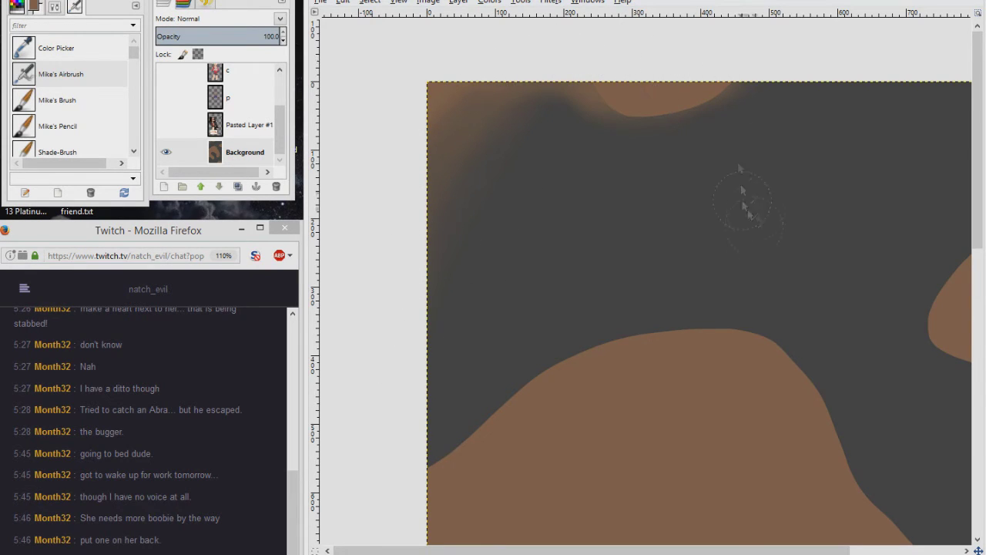
{"action": "left_click_drag", "start_coordinate": [605, 99], "coordinate": [624, 90]}
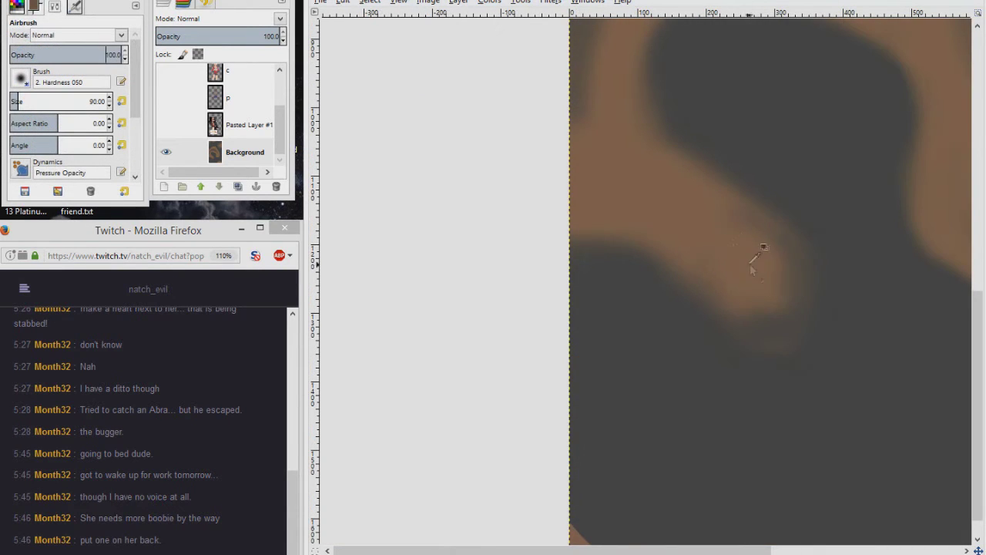
{"action": "left_click_drag", "start_coordinate": [759, 254], "coordinate": [788, 359]}
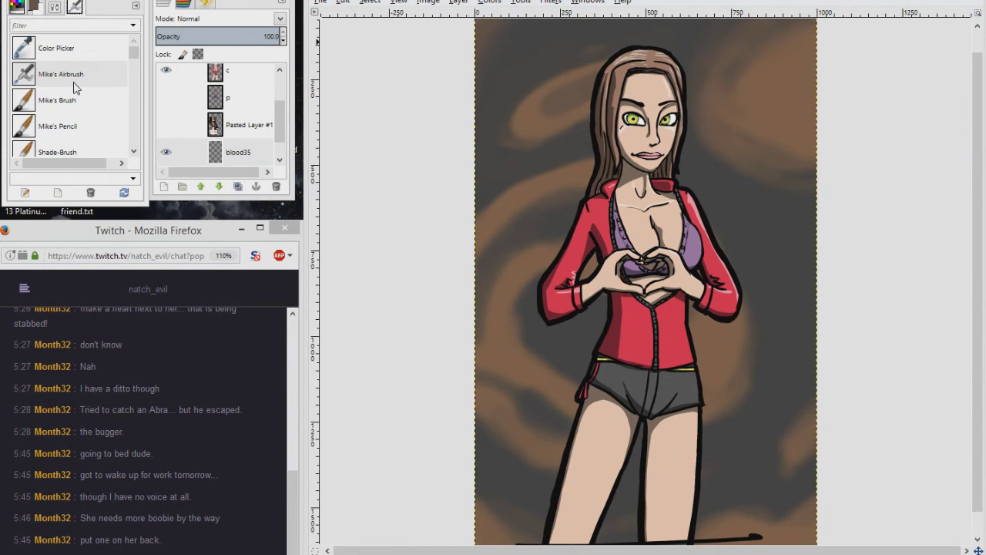
Step: Paint dark red blood splatters behind the figure on layer blood35 with the Splatters brush
{"action": "left_click", "coordinate": [279, 159]}
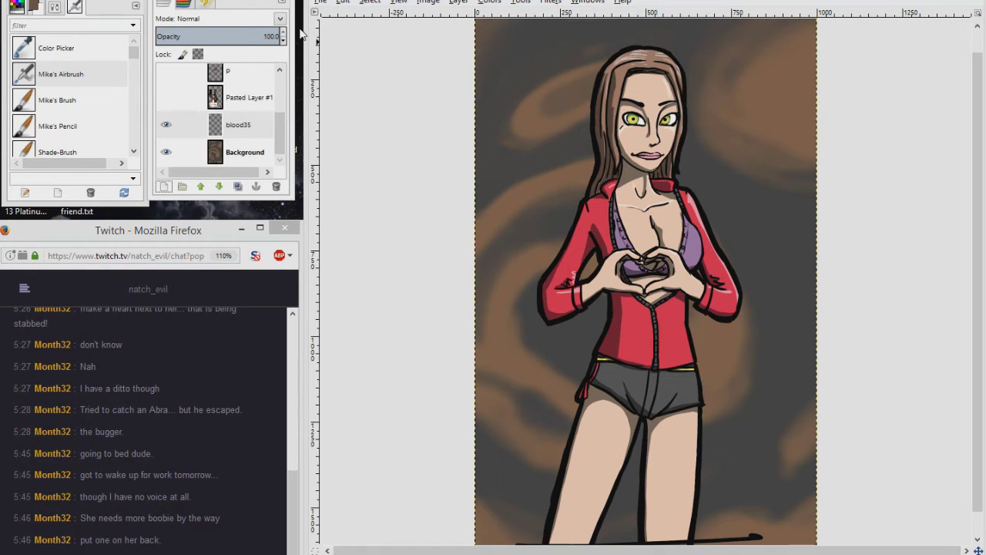
{"action": "left_click", "coordinate": [74, 101]}
{"action": "left_click", "coordinate": [85, 127]}
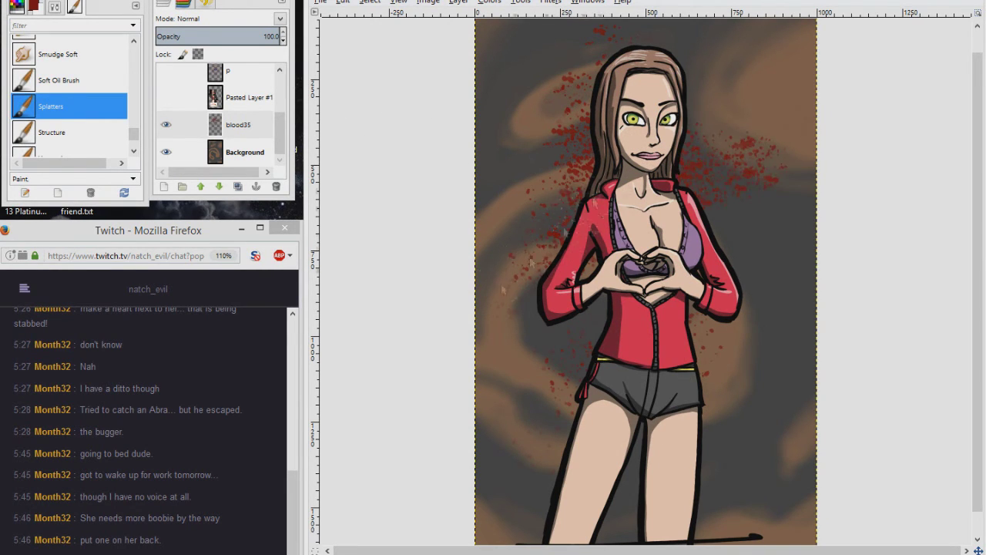
{"action": "scroll", "coordinate": [560, 228], "scroll_direction": "down", "scroll_amount": 3}
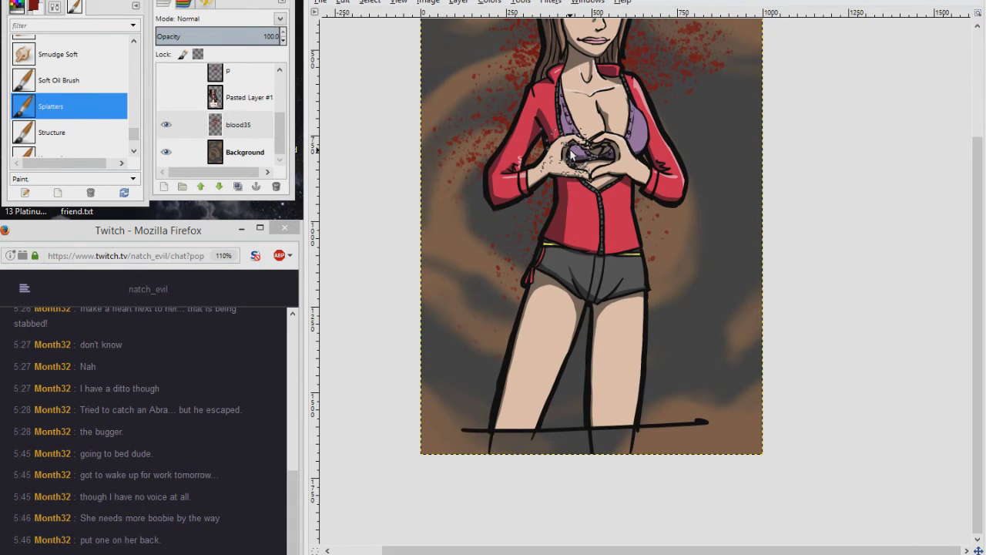
{"action": "scroll", "coordinate": [740, 141], "scroll_direction": "up", "scroll_amount": 6}
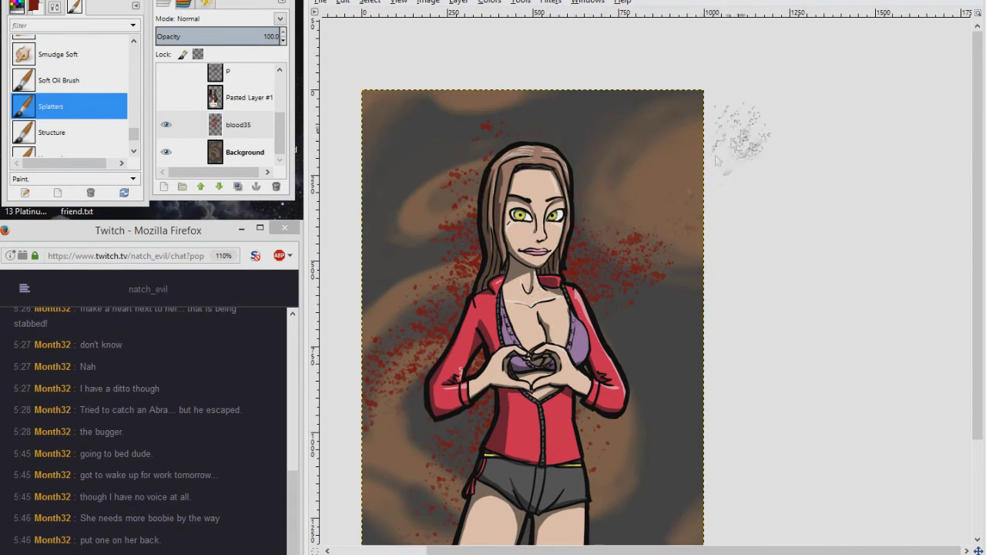
Step: Add thin dark red blood streaks on both sides of the figure with Mike's Brush
{"action": "scroll", "coordinate": [45, 40], "scroll_direction": "up", "scroll_amount": 10}
{"action": "left_click", "coordinate": [58, 100]}
{"action": "left_click_drag", "start_coordinate": [699, 182], "coordinate": [639, 218]}
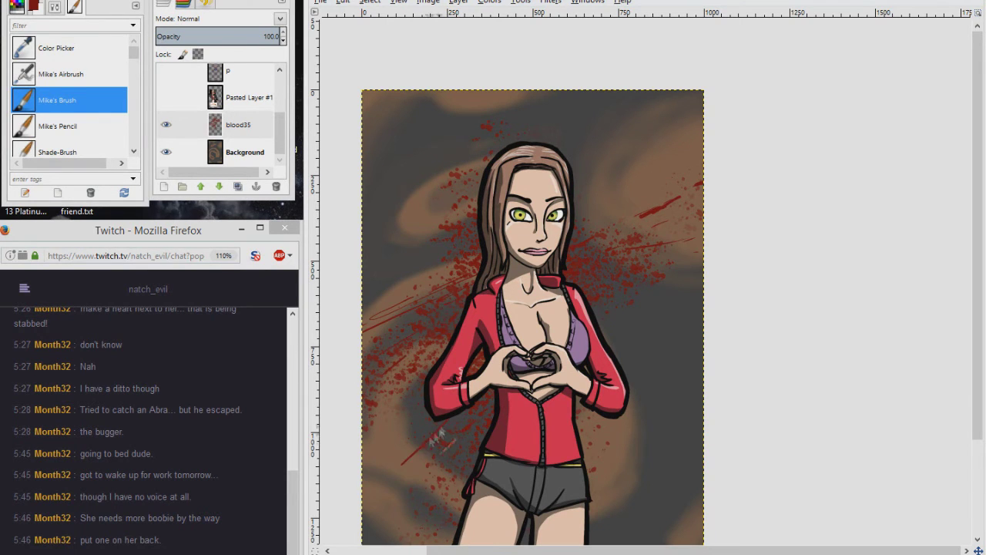
{"action": "scroll", "coordinate": [424, 445], "scroll_direction": "down", "scroll_amount": 4}
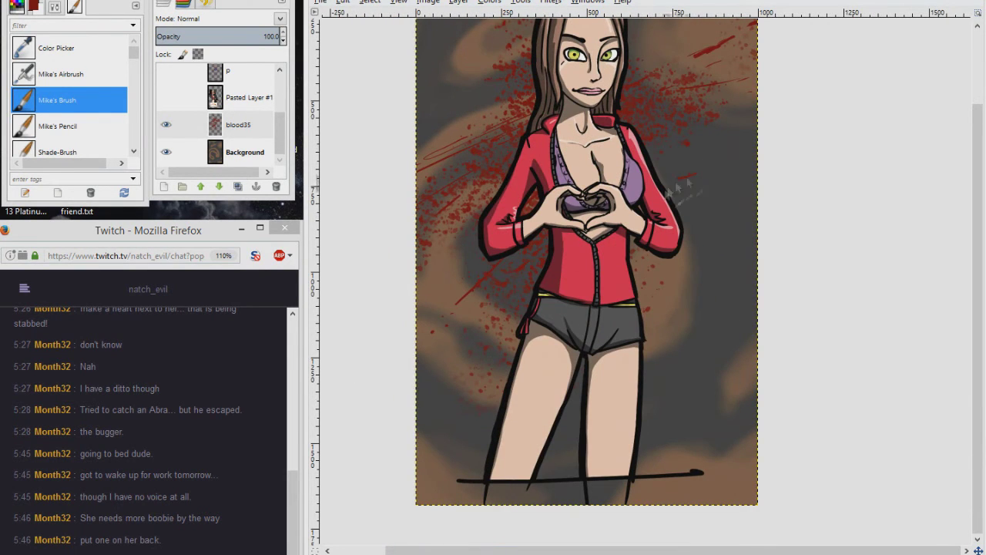
Step: Draw a white circled signature mark on the background beside the shorts with Mike's Brush
{"action": "scroll", "coordinate": [632, 379], "scroll_direction": "up", "scroll_amount": 1}
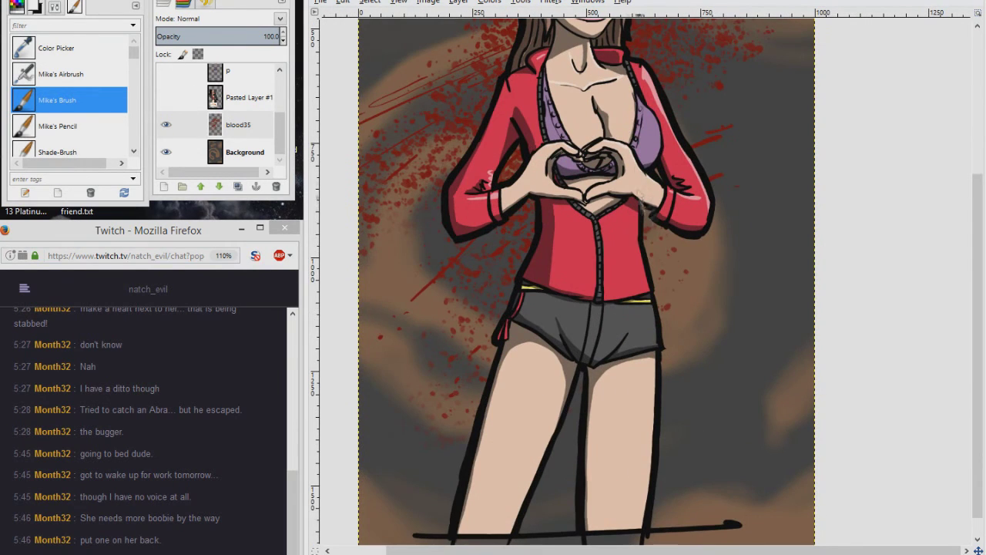
{"action": "scroll", "coordinate": [672, 412], "scroll_direction": "up", "scroll_amount": 1}
{"action": "scroll", "coordinate": [672, 412], "scroll_direction": "down", "scroll_amount": 2}
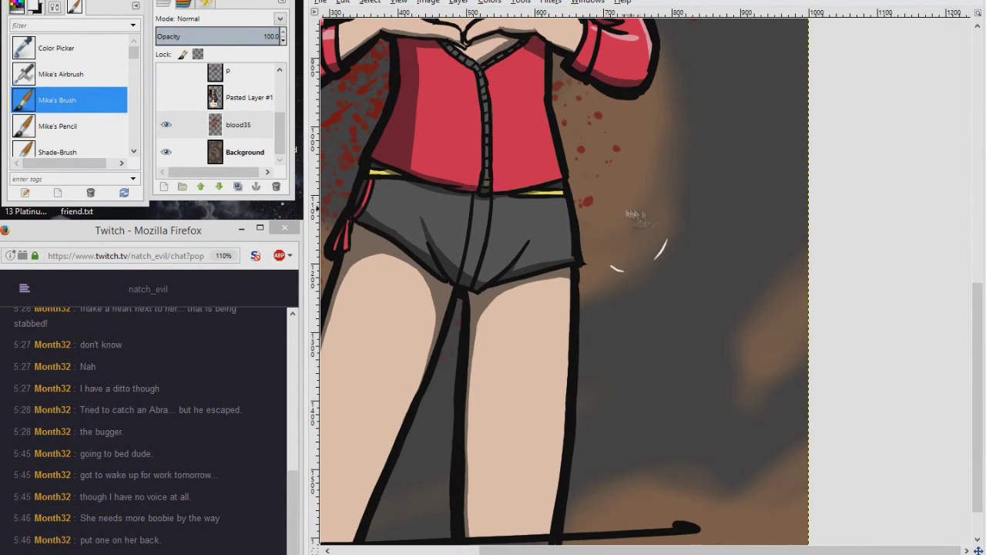
{"action": "scroll", "coordinate": [632, 205], "scroll_direction": "up", "scroll_amount": 1}
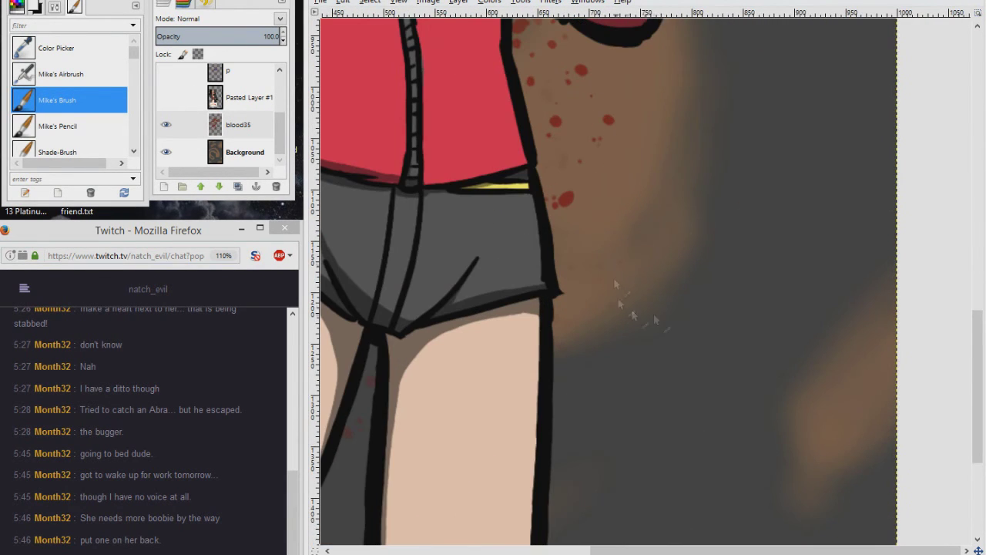
{"action": "left_click_drag", "start_coordinate": [669, 270], "coordinate": [672, 348]}
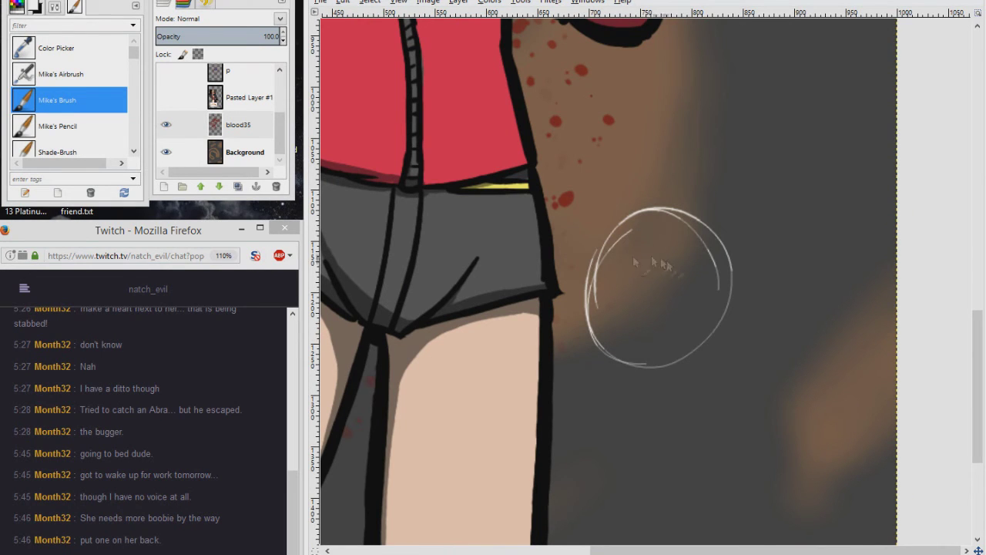
{"action": "key", "text": "minus"}
{"action": "key", "text": "minus"}
{"action": "key", "text": "minus"}
{"action": "key", "text": "minus"}
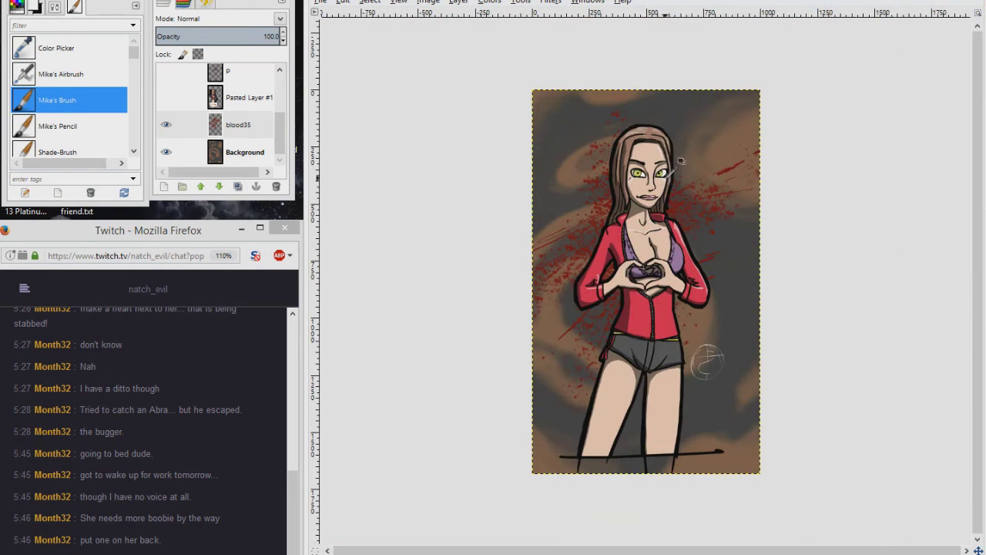
Step: Crop the image from just above the head to the upper thighs, trimming a strip off its left side
{"action": "left_click_drag", "start_coordinate": [521, 117], "coordinate": [788, 416]}
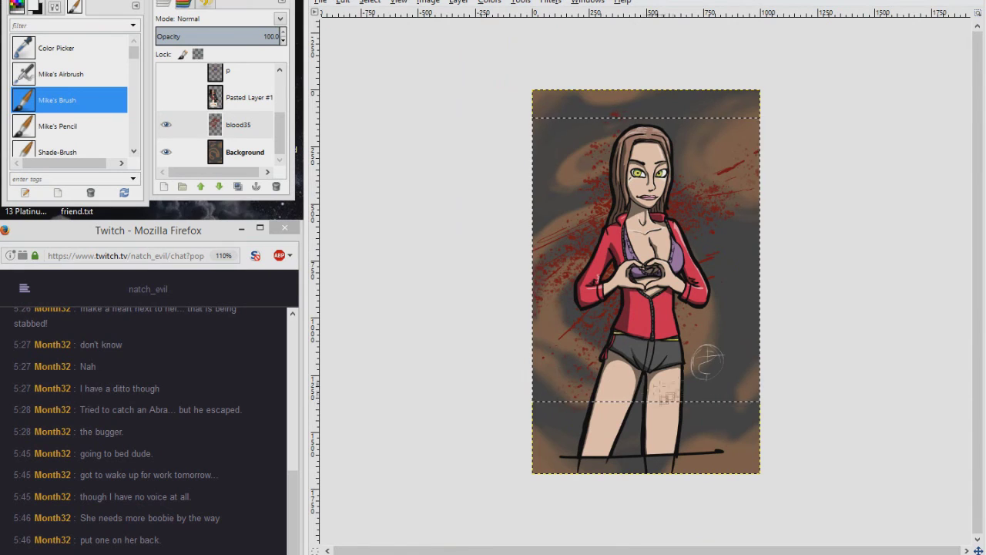
{"action": "left_click_drag", "start_coordinate": [647, 118], "coordinate": [647, 114]}
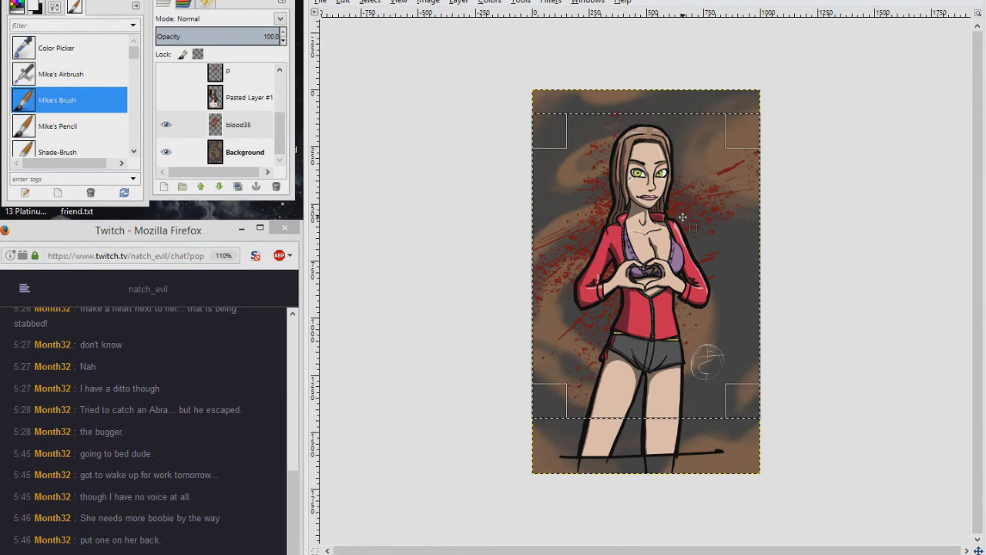
{"action": "left_click_drag", "start_coordinate": [741, 267], "coordinate": [712, 267]}
{"action": "left_click_drag", "start_coordinate": [564, 118], "coordinate": [760, 401]}
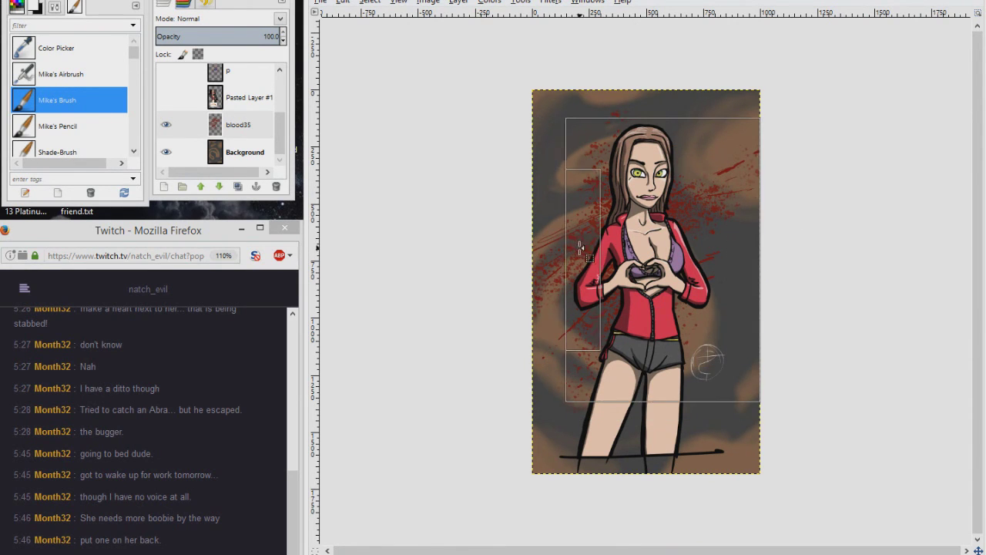
{"action": "left_click", "coordinate": [767, 211]}
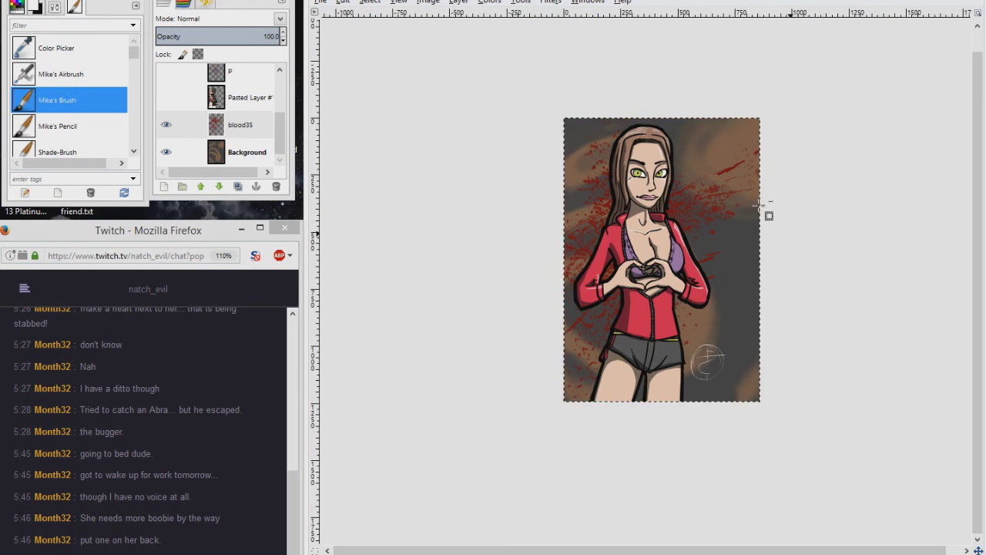
{"action": "left_click_drag", "start_coordinate": [680, 392], "coordinate": [681, 411]}
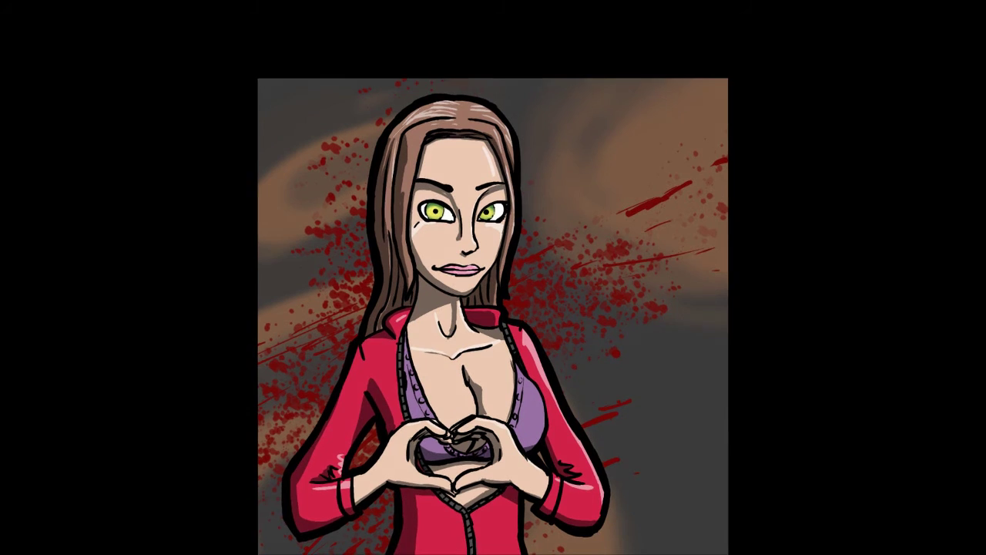